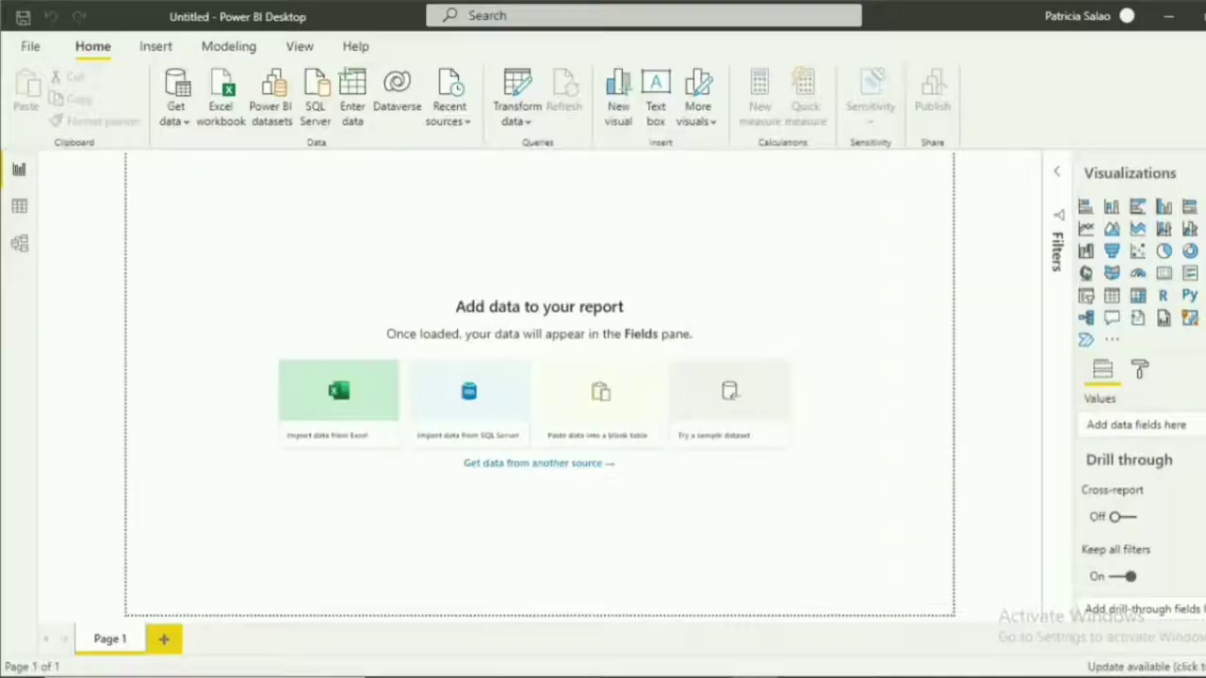
Step: Import the WA_Fn-UseC_-Telco-Customer-Chur table from the CustomerChurn Excel workbook and open it for data transformation
left_click(224, 94)
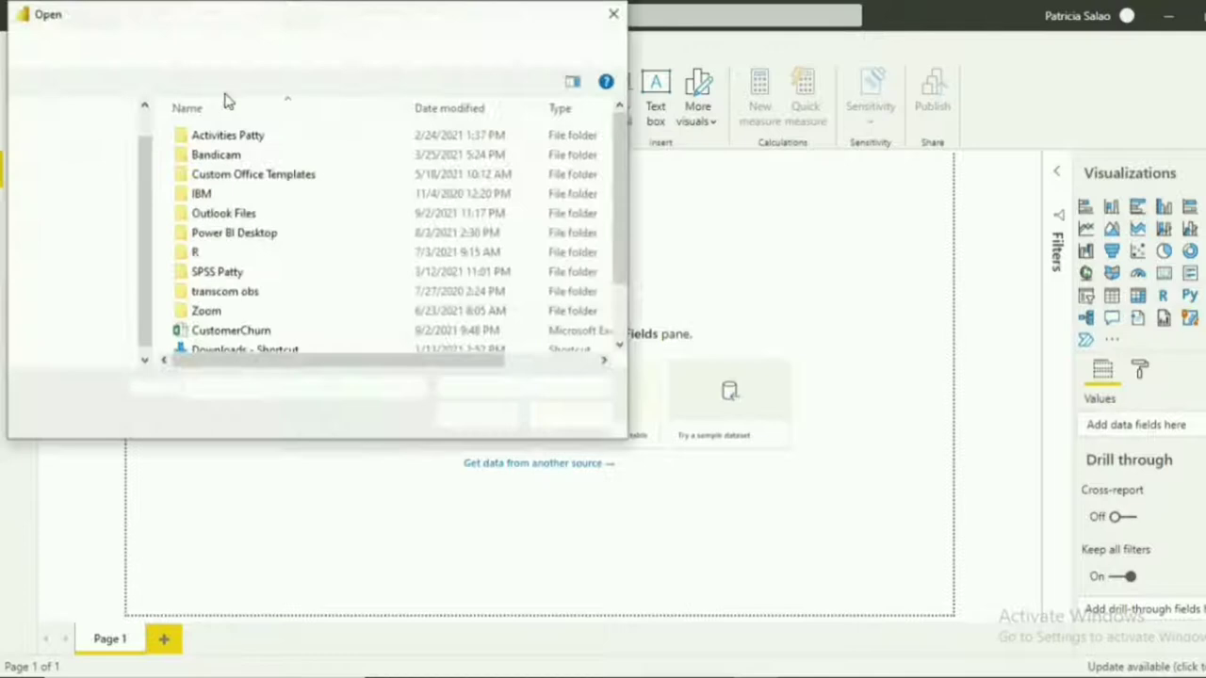
left_click(292, 327)
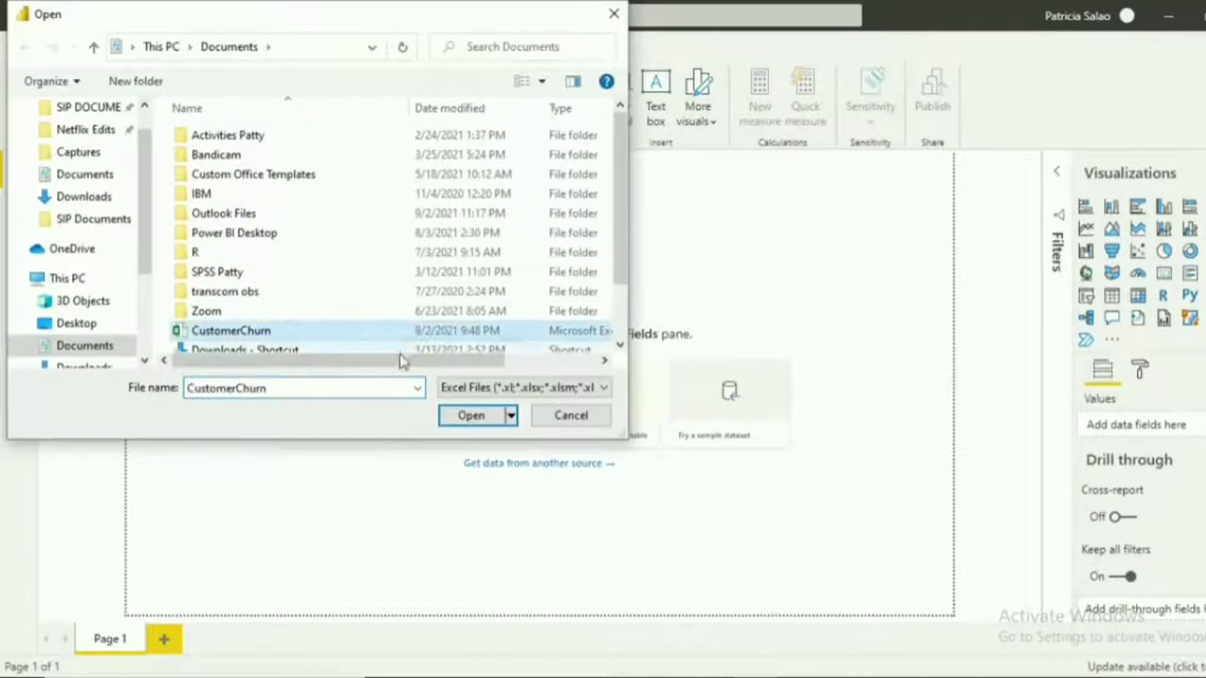
left_click(471, 415)
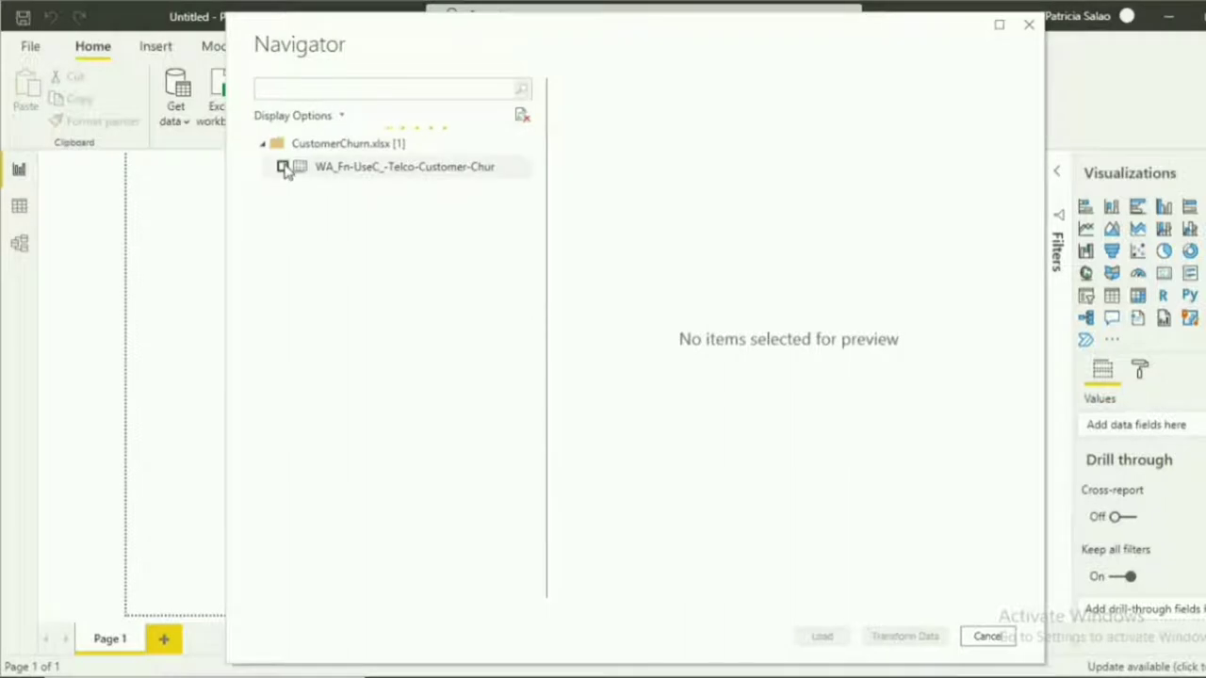
left_click(284, 167)
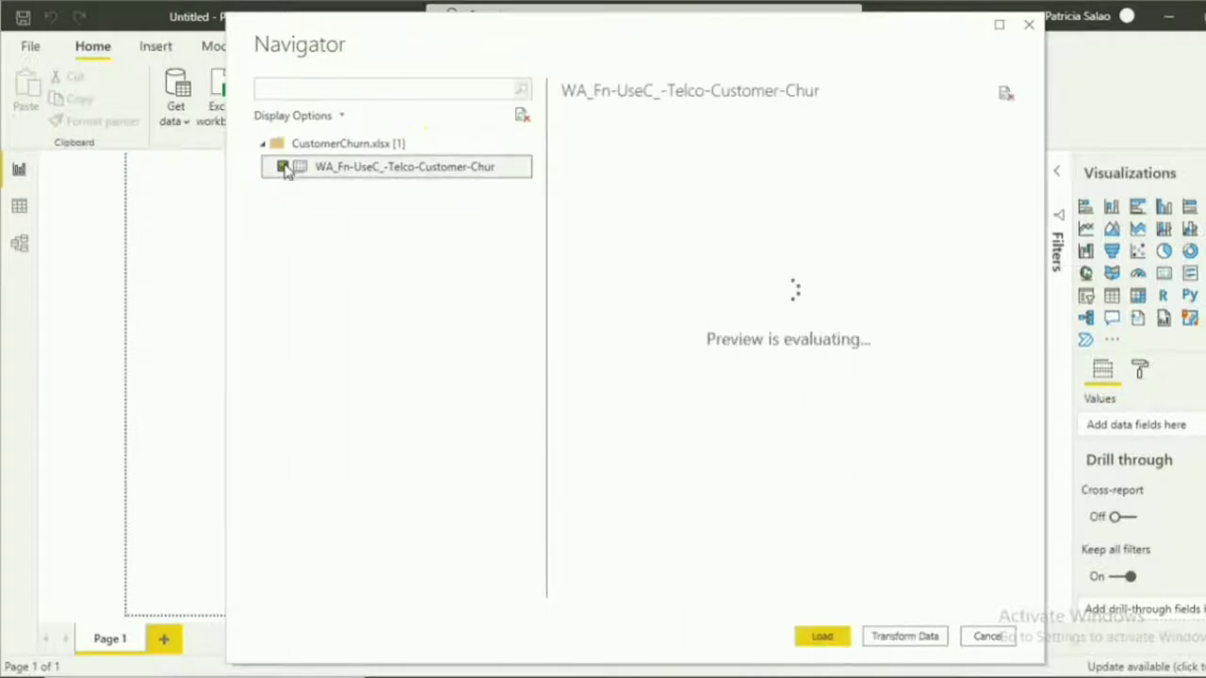
left_click(904, 636)
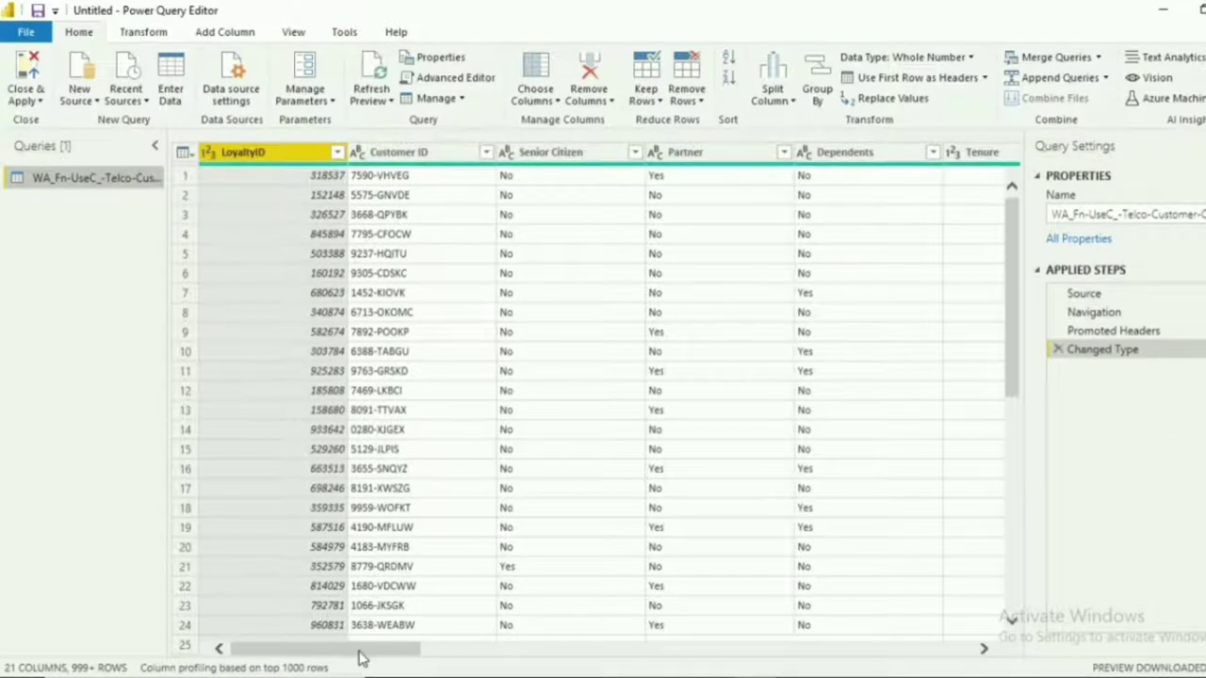
Step: Start a new conditional column in the customer table and name it VIP Customer
scroll(560, 613, "right", 10)
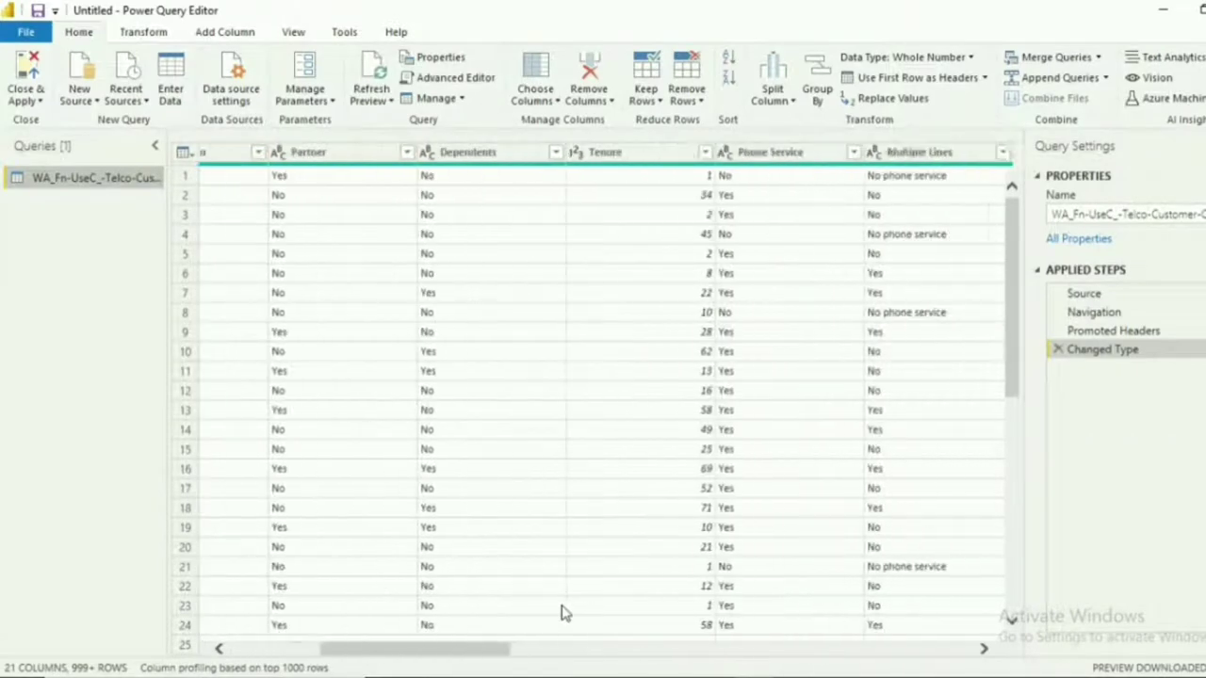
scroll(561, 613, "right", 10)
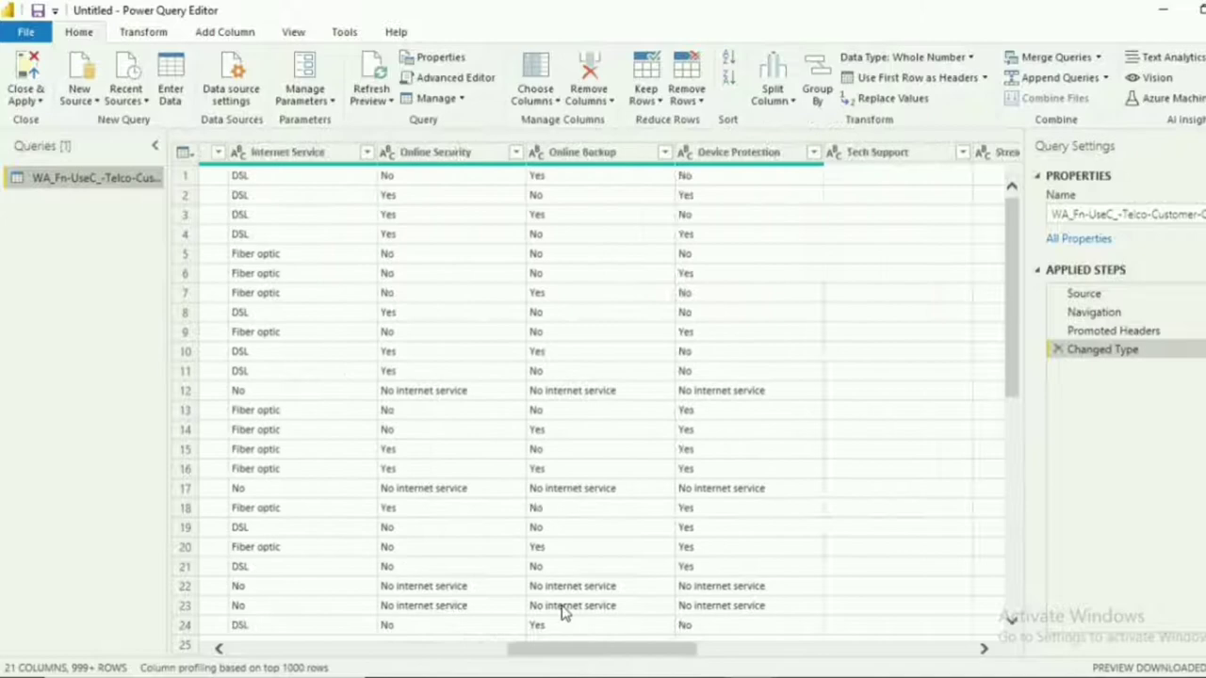
scroll(562, 611, "right", 10)
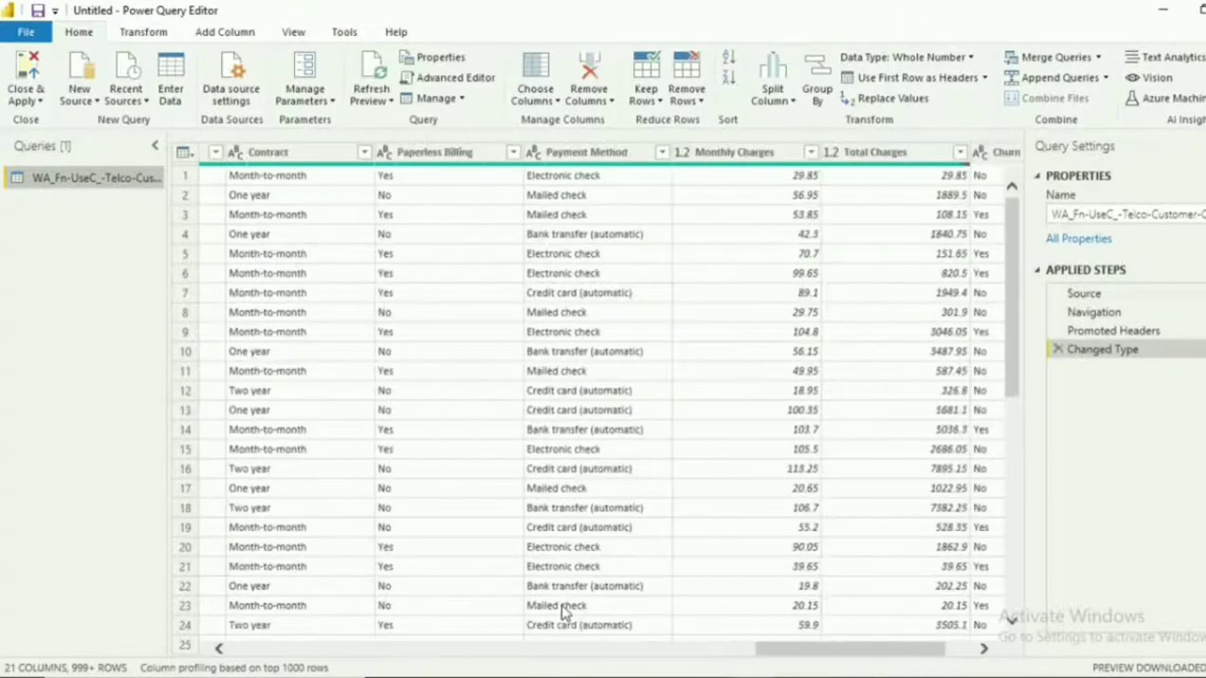
scroll(560, 612, "left", 20)
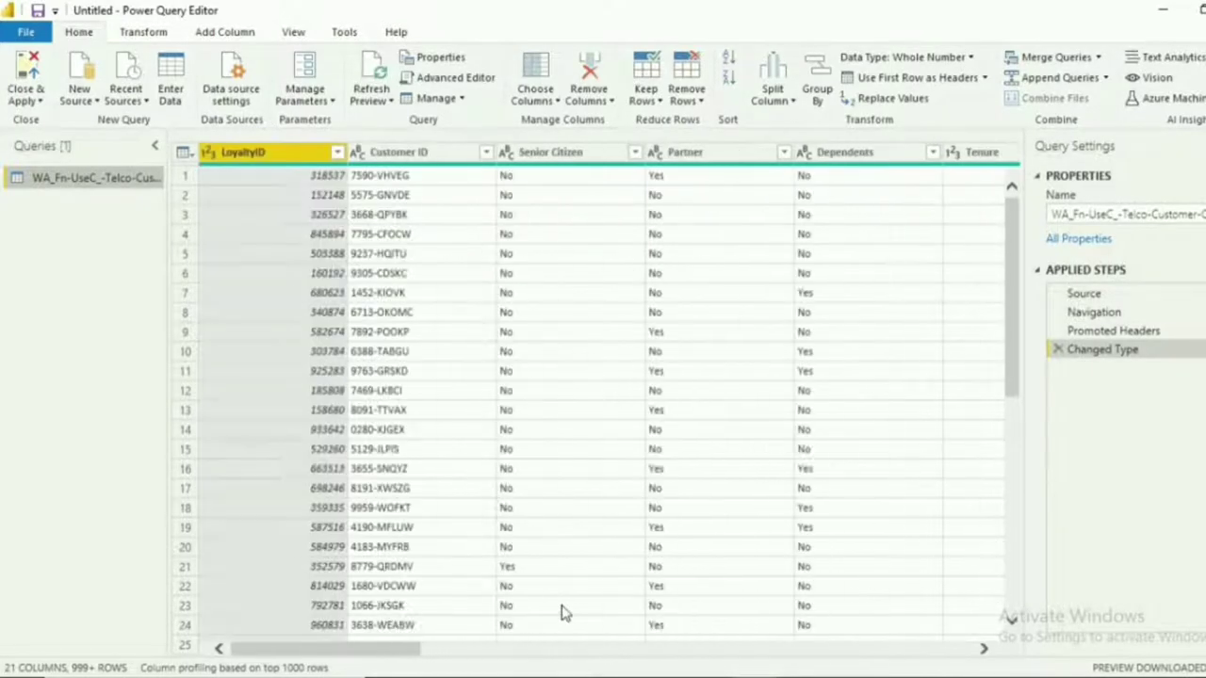
left_click(229, 35)
left_click(253, 57)
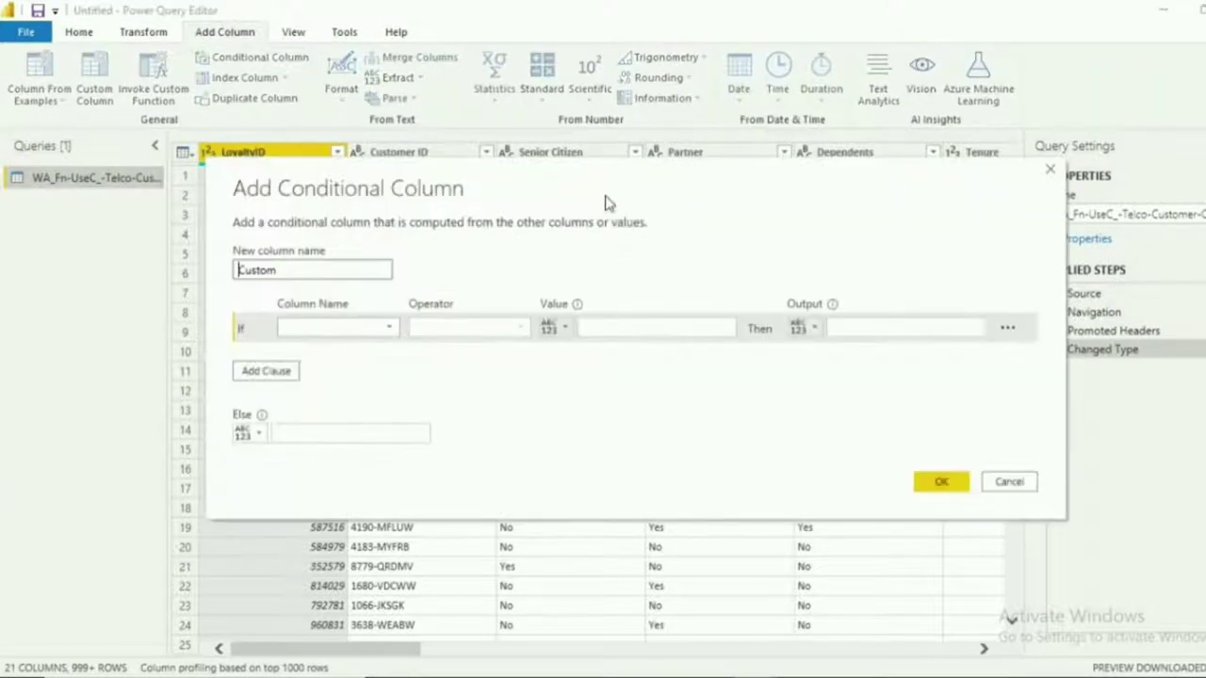
double_click(366, 154)
type("VIP")
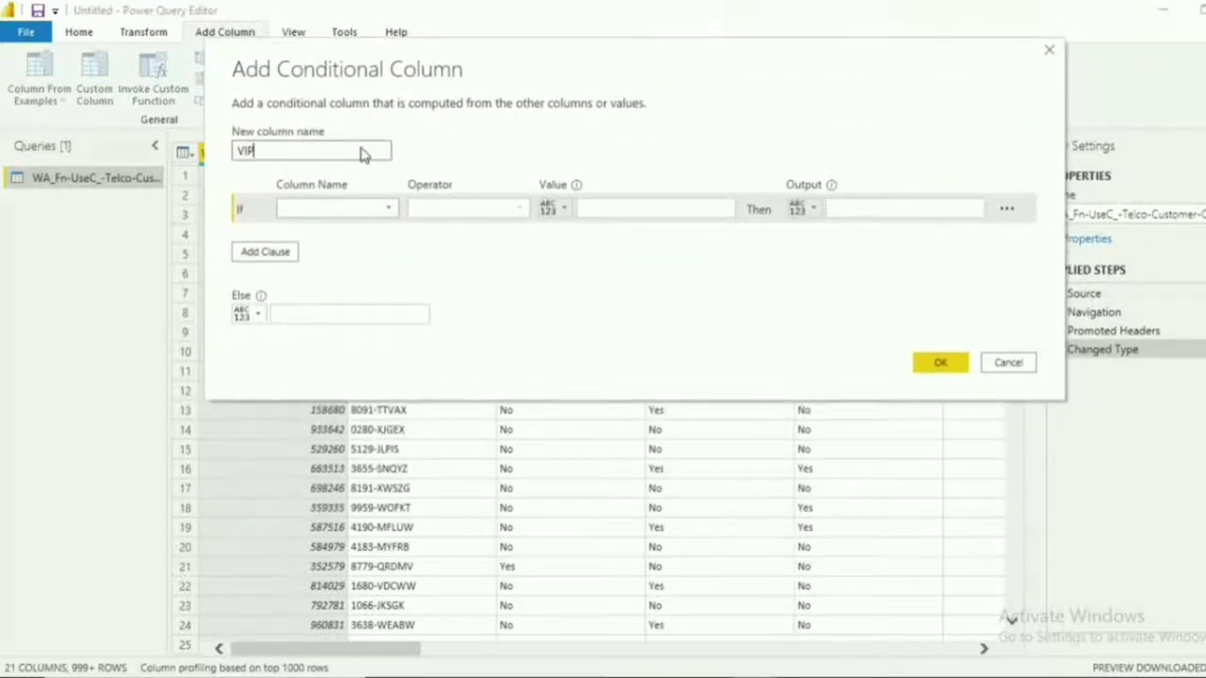
type(" Customer")
Step: Set the first condition to output Yes when Monthly Charges is greater than 69
left_click(336, 208)
left_click(340, 563)
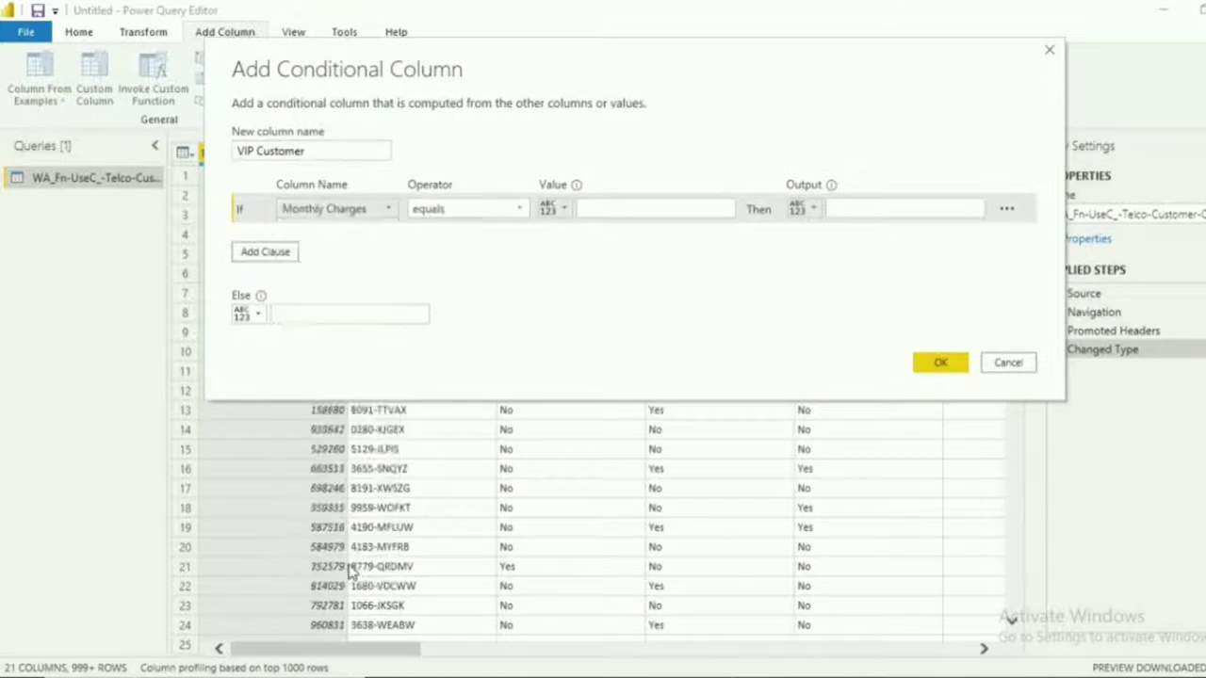
left_click(469, 208)
left_click(448, 265)
left_click(669, 207)
type("69")
left_click(870, 208)
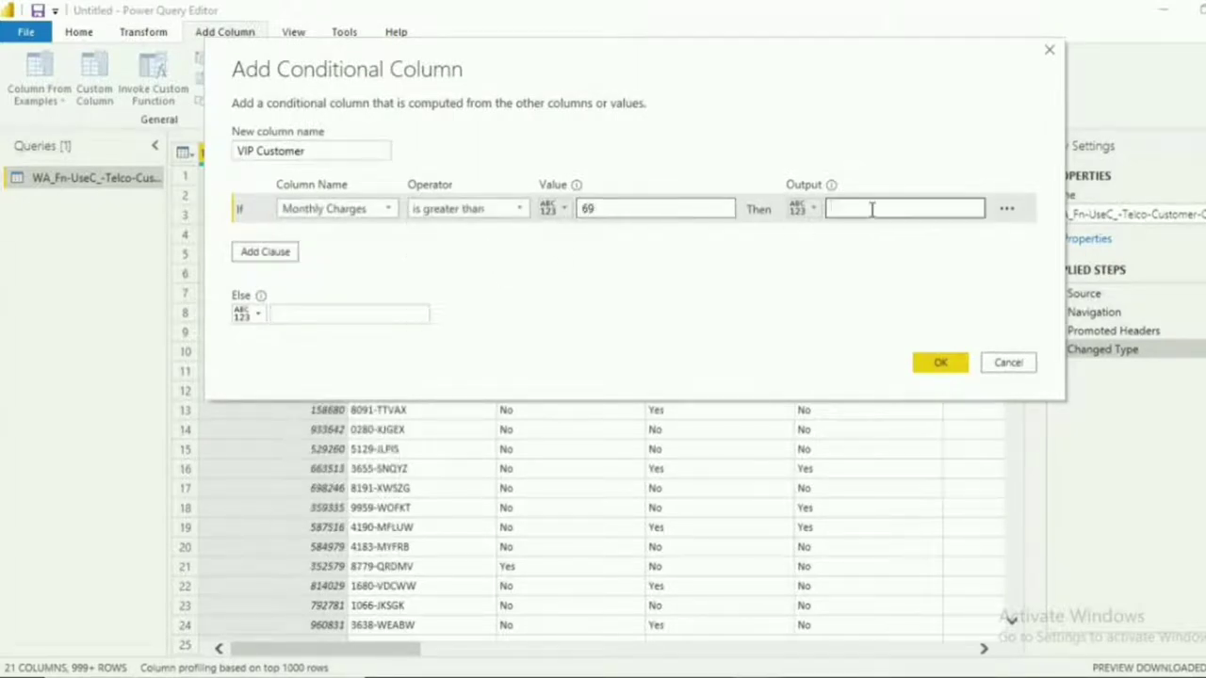
type("Yes")
Step: Add an else-if clause that outputs No when Monthly Charges is less than 70, and create the column
left_click(264, 252)
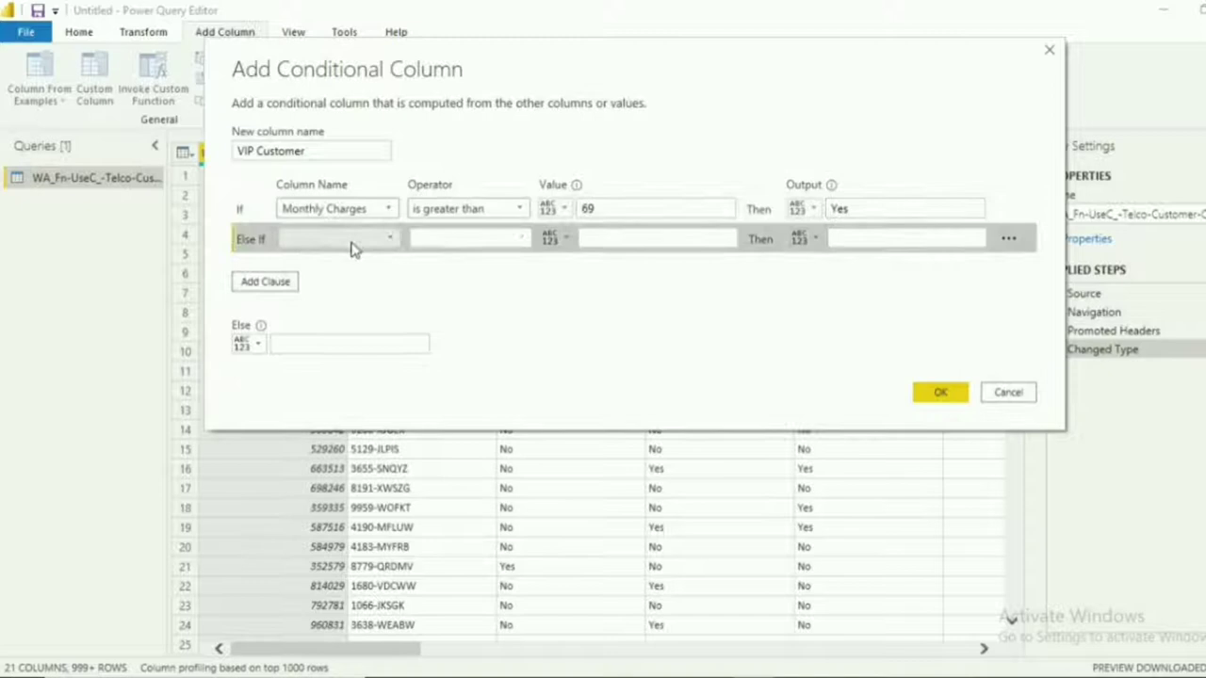
left_click(350, 241)
left_click(375, 595)
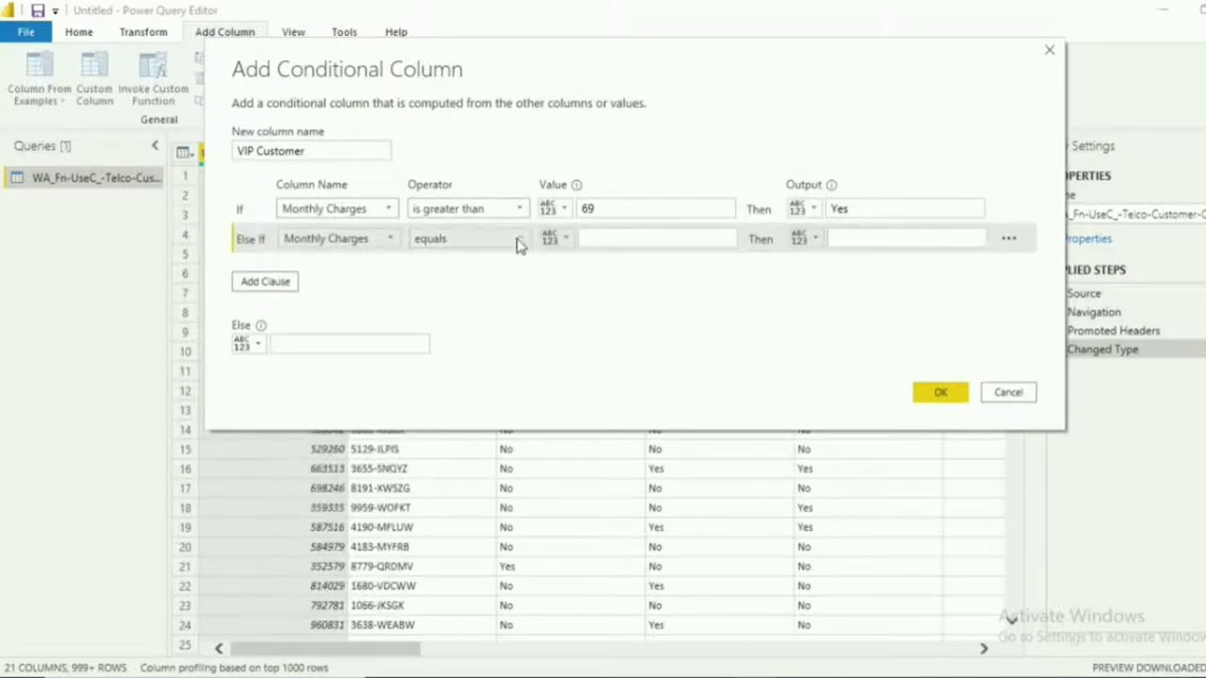
left_click(519, 241)
left_click(523, 332)
left_click(640, 235)
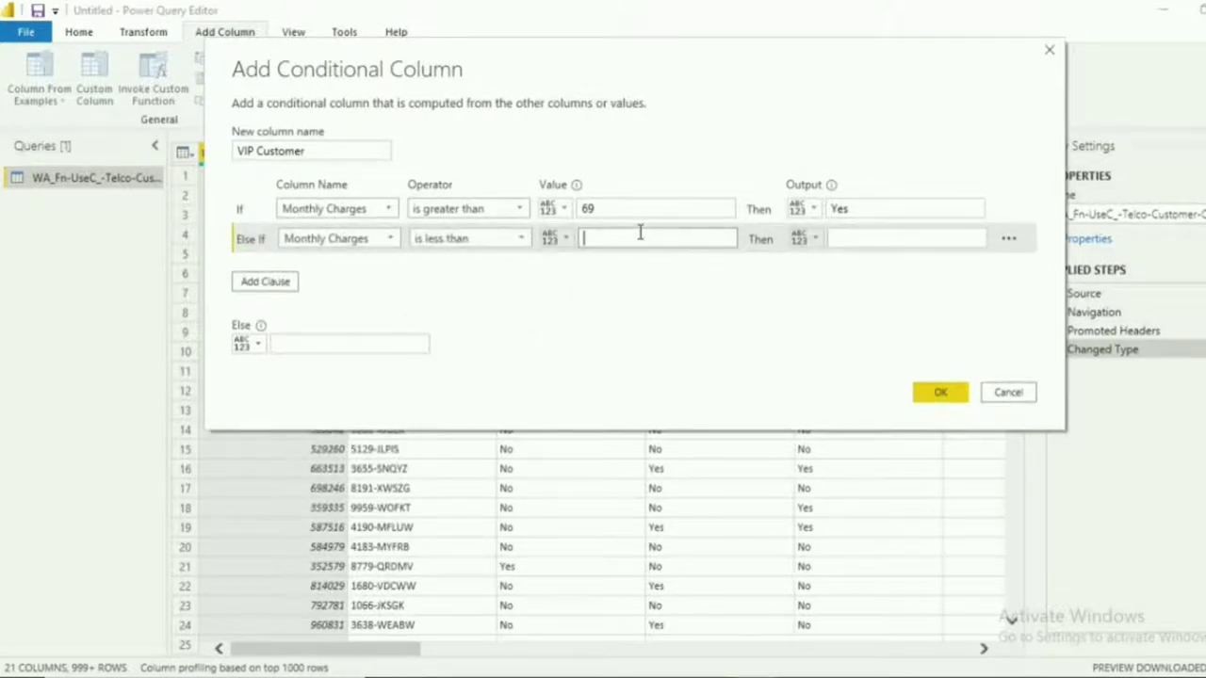
left_click(864, 237)
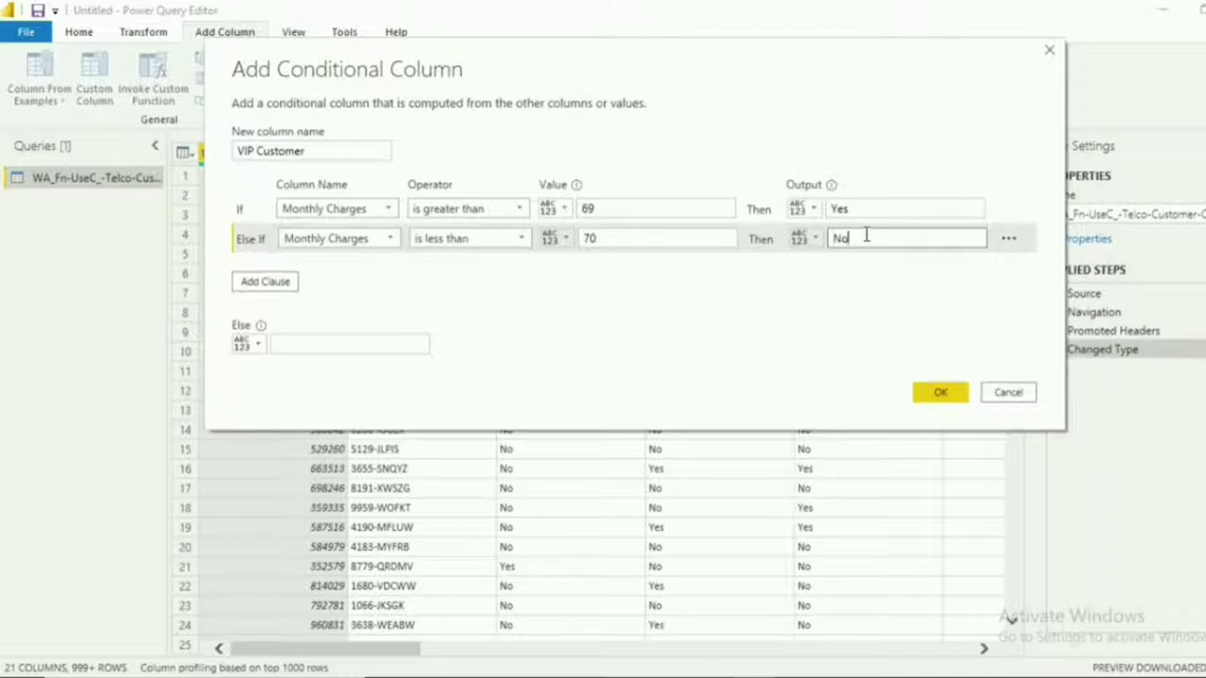
left_click(941, 394)
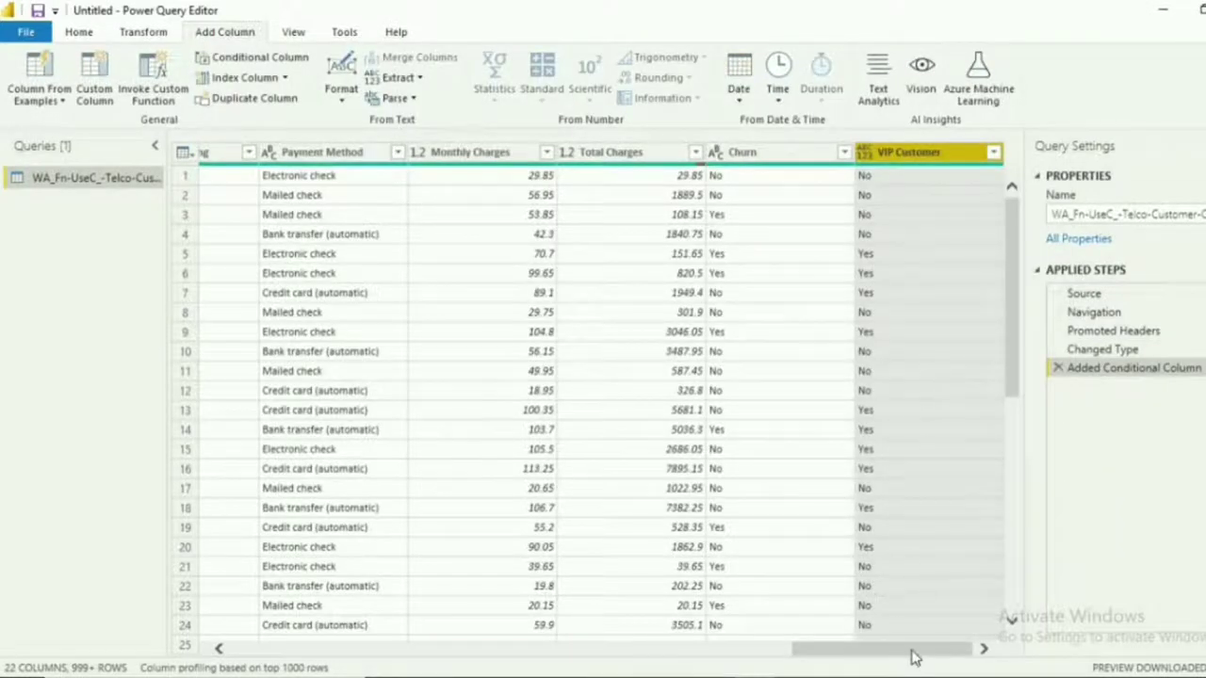
Step: Examine the values in the service columns from Phone Service through Streaming Movies
left_click_drag(912, 656, 534, 657)
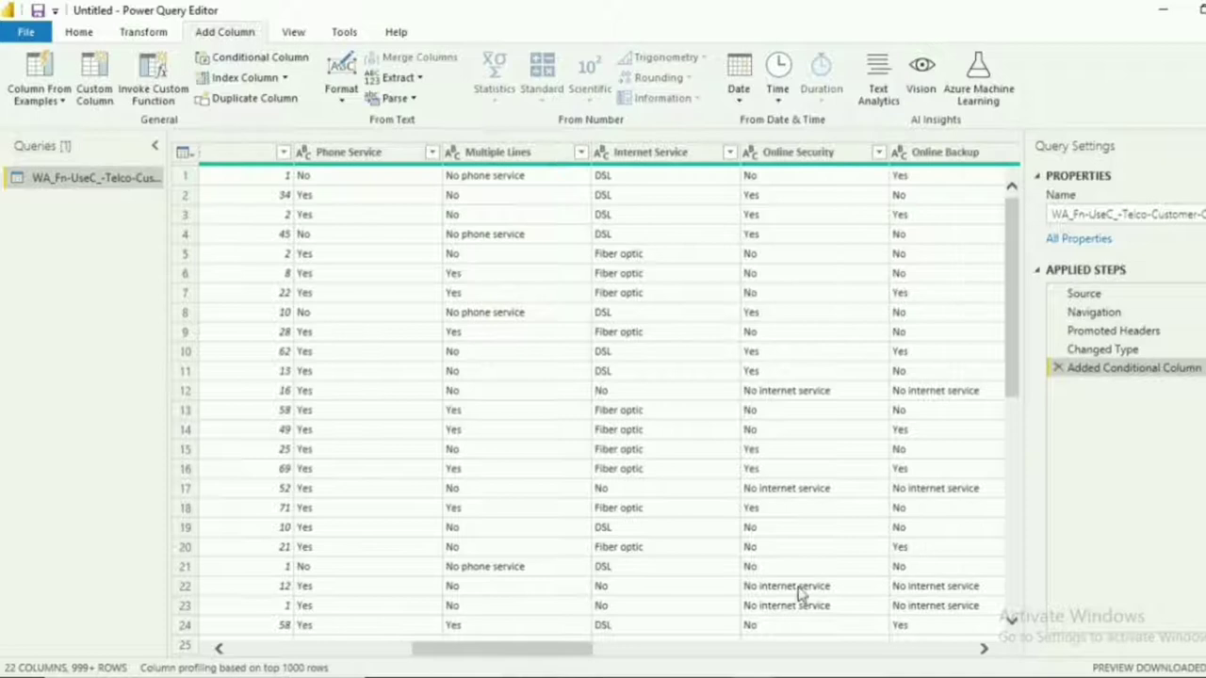
scroll(798, 592, "right", 3)
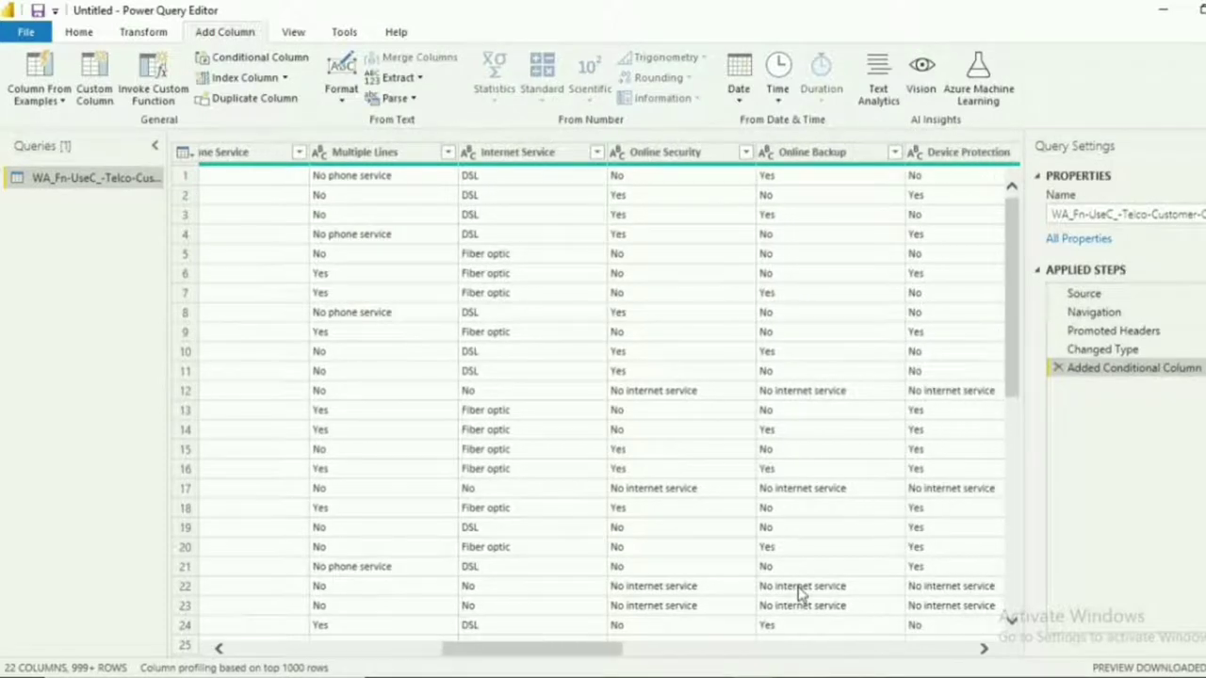
scroll(799, 591, "right", 4)
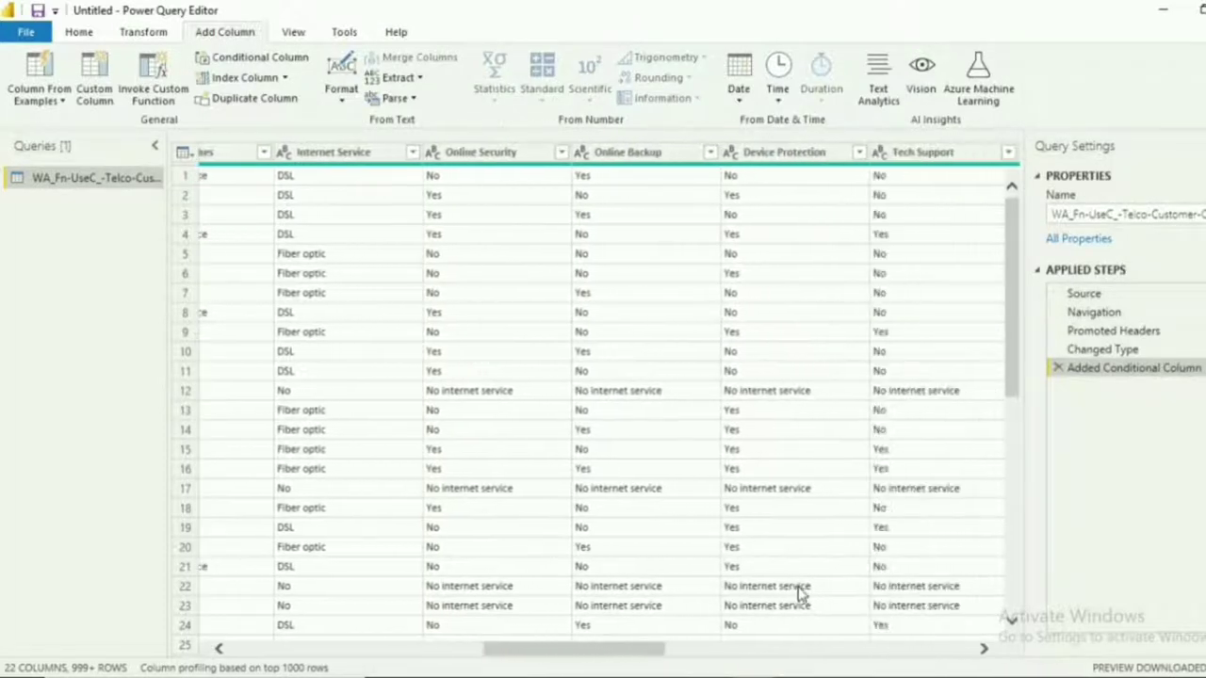
scroll(799, 592, "right", 5)
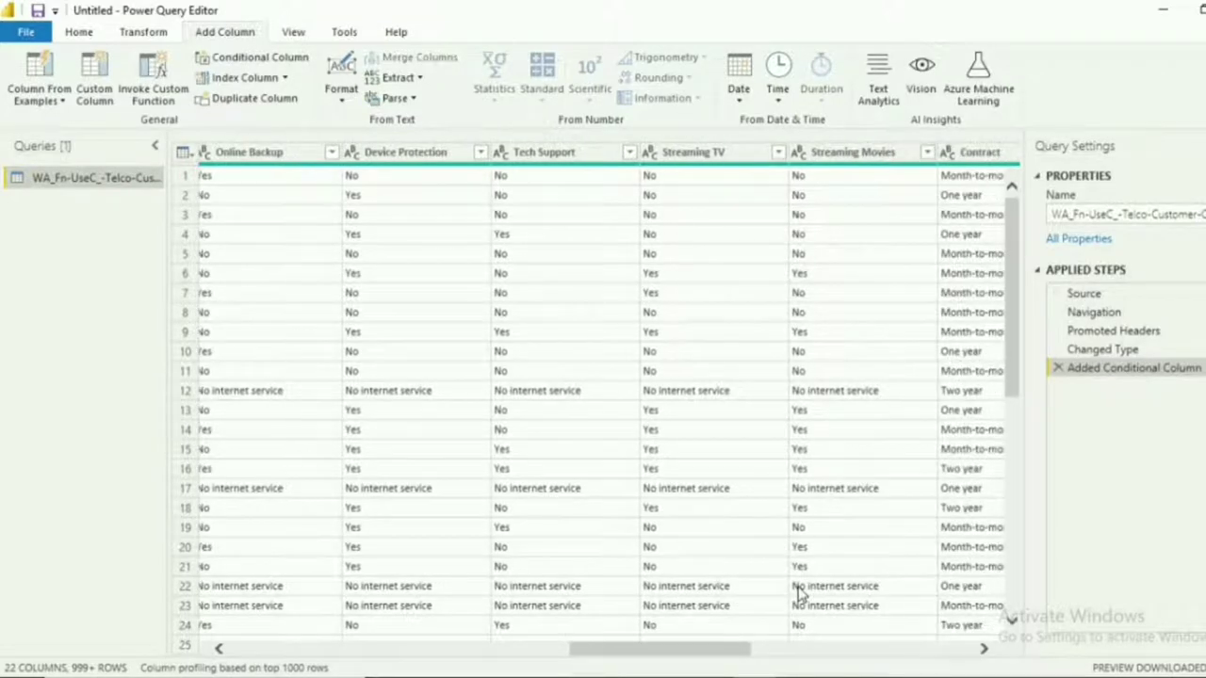
scroll(799, 592, "left", 10)
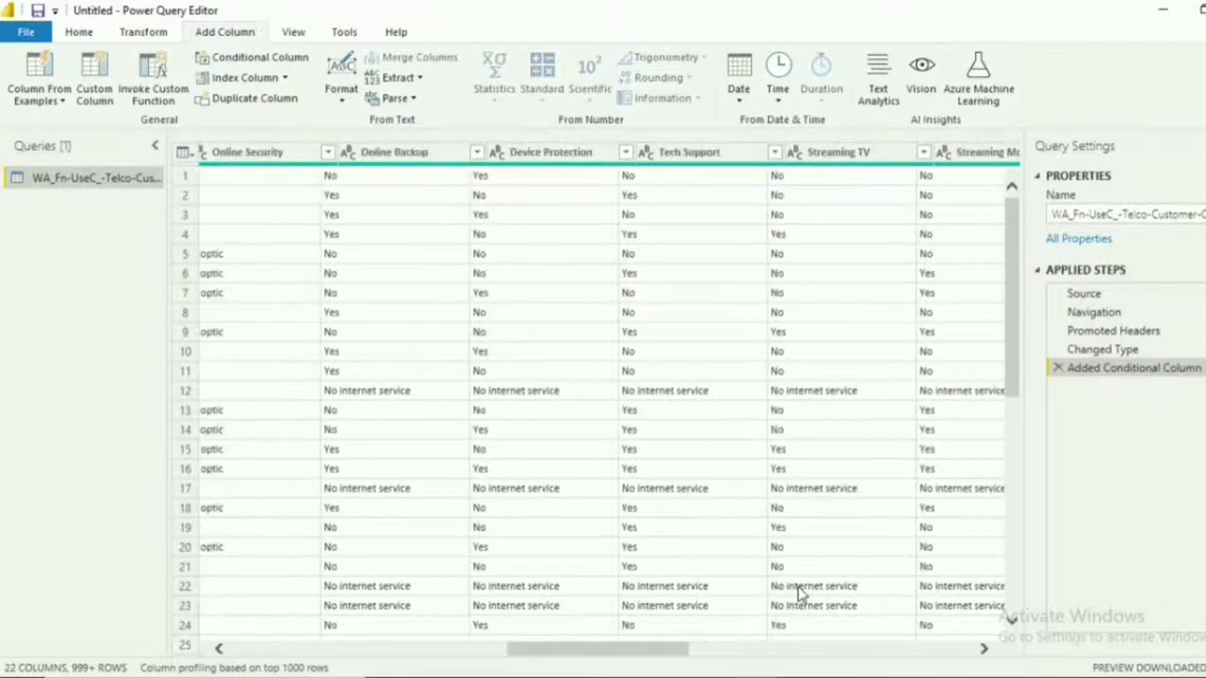
scroll(799, 591, "left", 2)
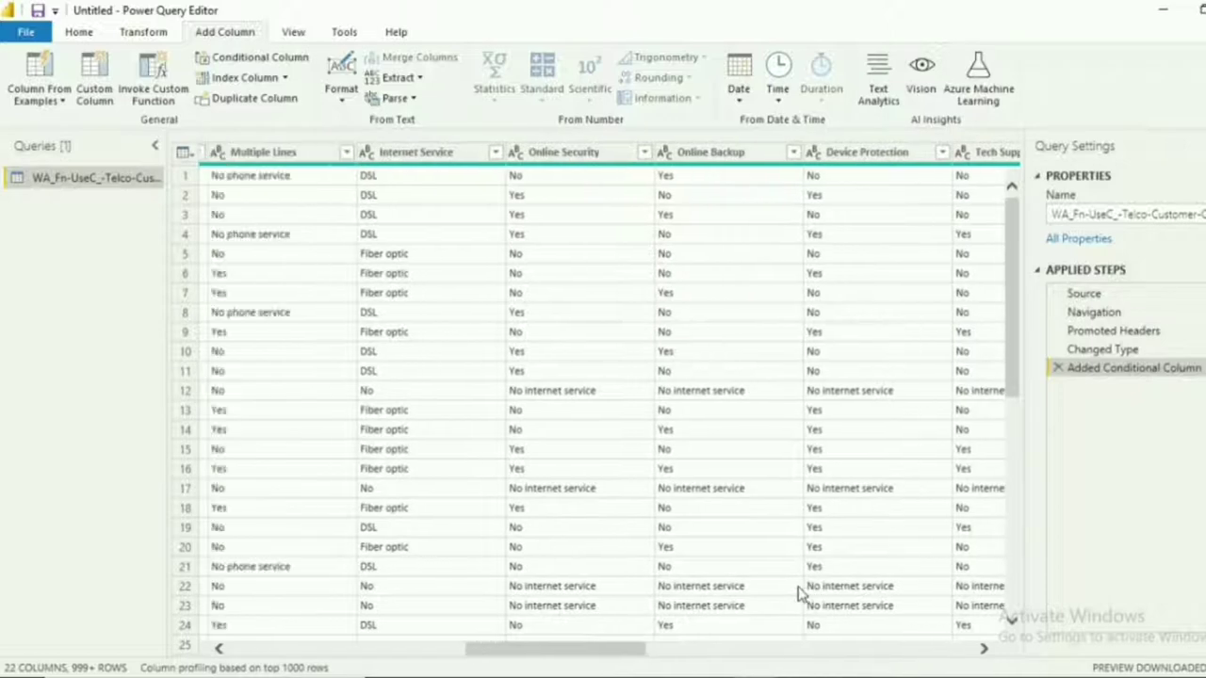
scroll(799, 591, "left", 5)
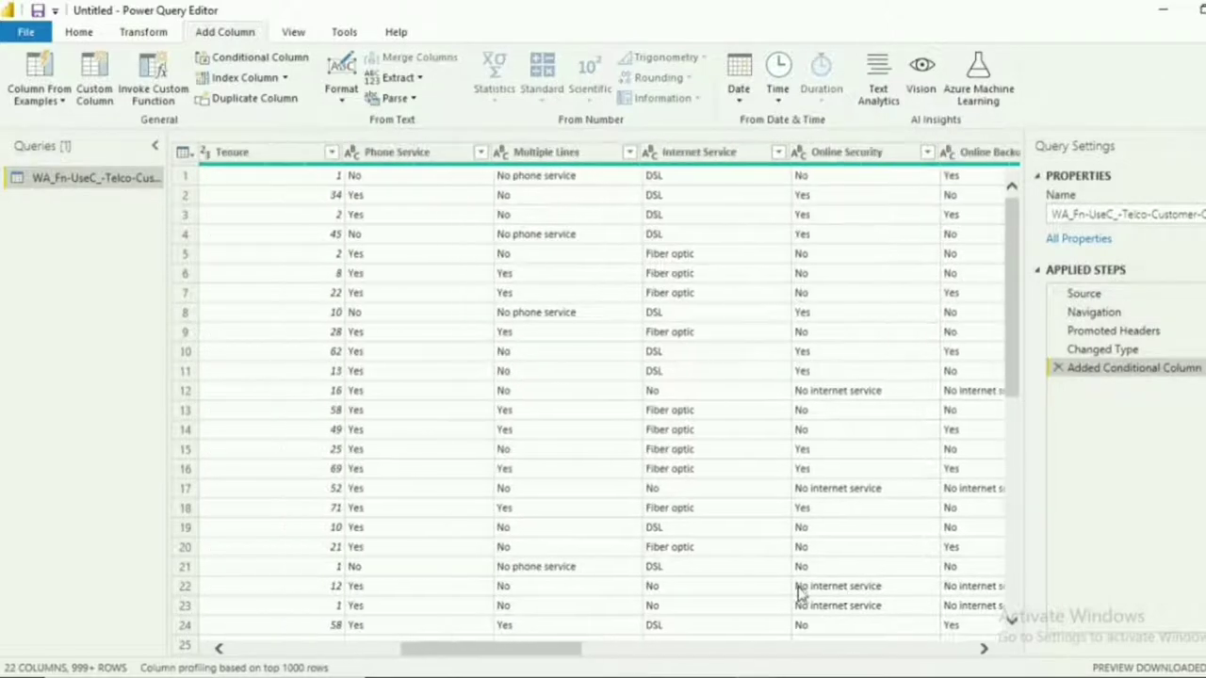
scroll(799, 591, "left", 1)
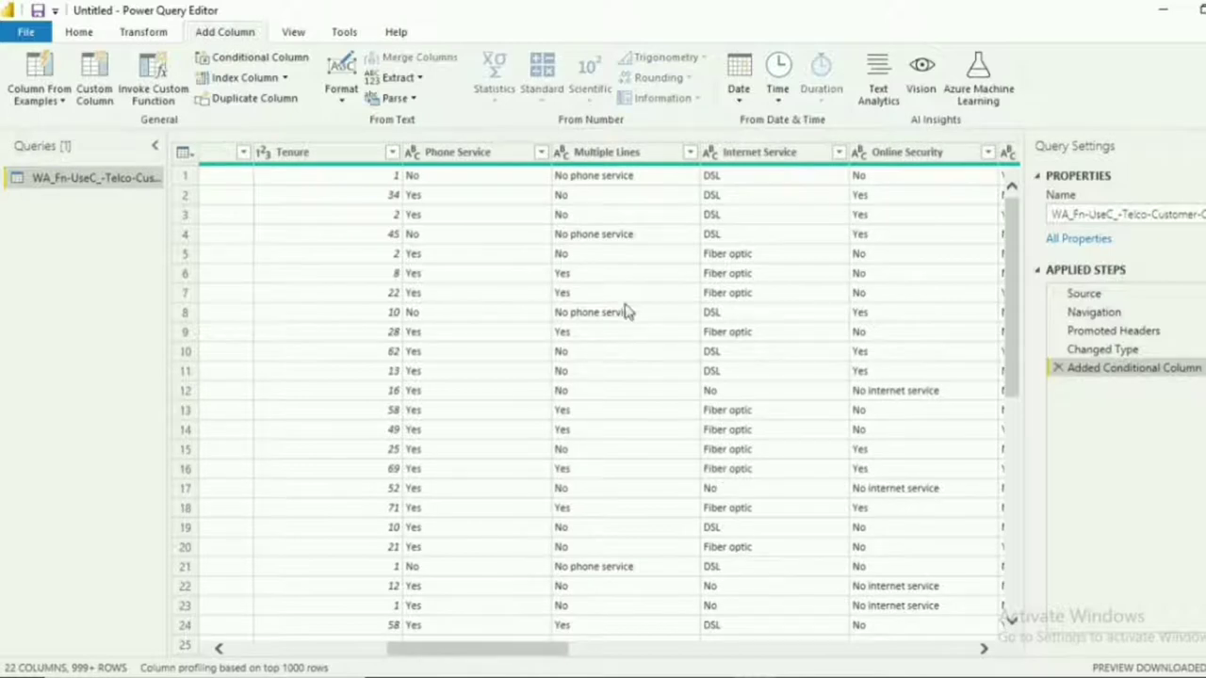
Step: Replace the value Yes with 1 in the Phone Service column
left_click(493, 160)
right_click(493, 160)
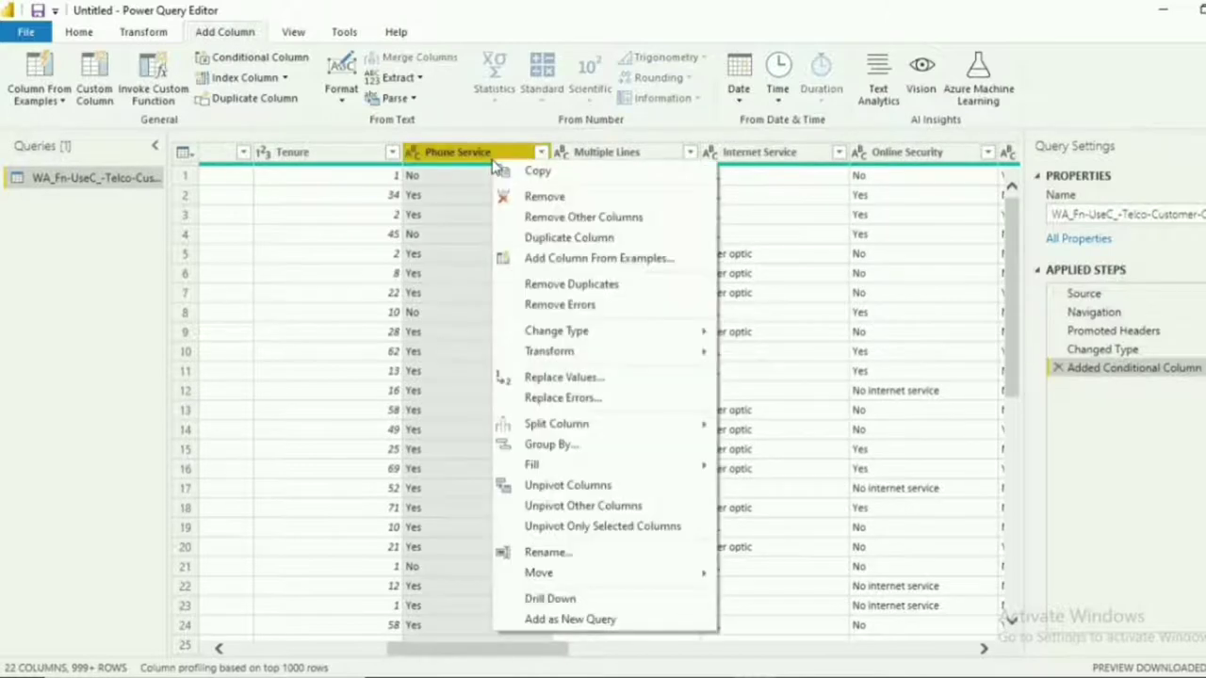
left_click(555, 376)
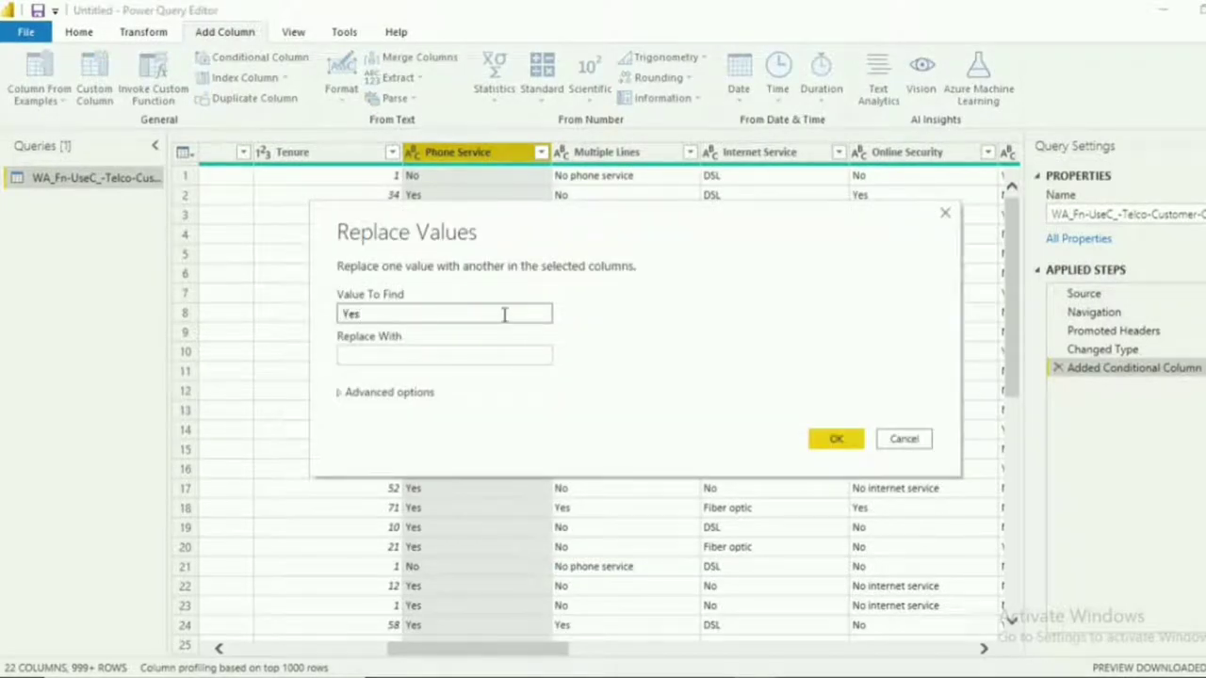
key("Tab")
type("1")
key("Return")
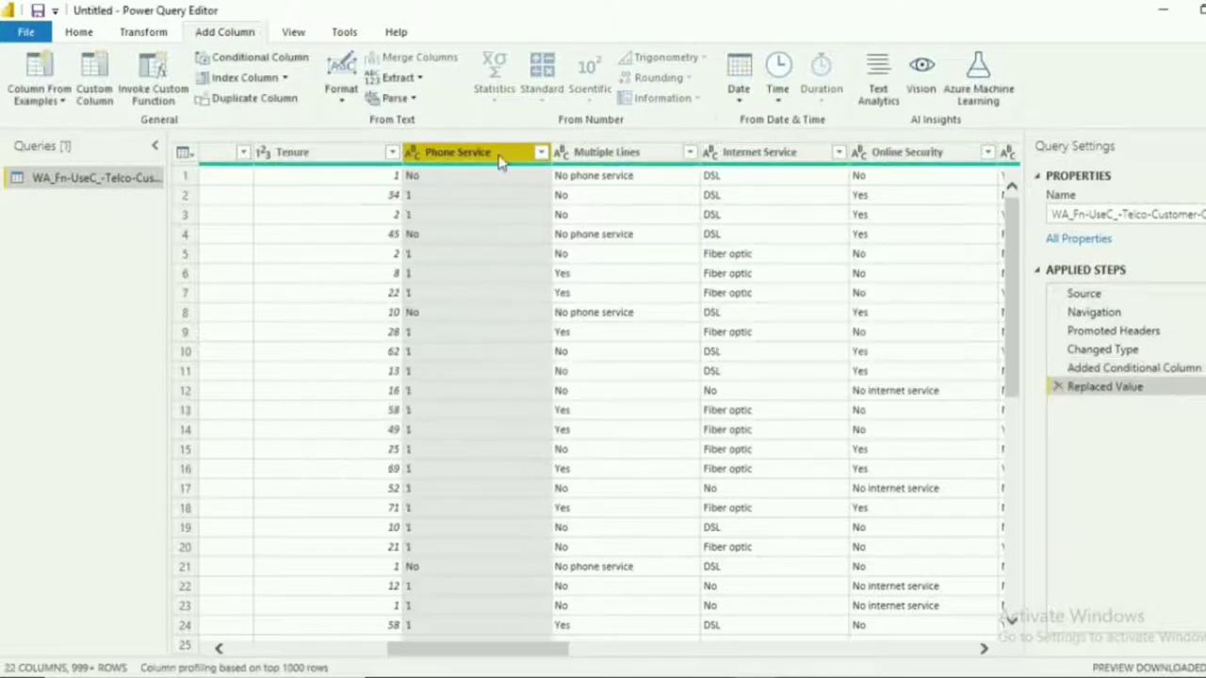
Step: Replace the value No with 0 in the Phone Service column
right_click(525, 157)
left_click(536, 376)
type("No")
key("Tab")
type("0")
key("Return")
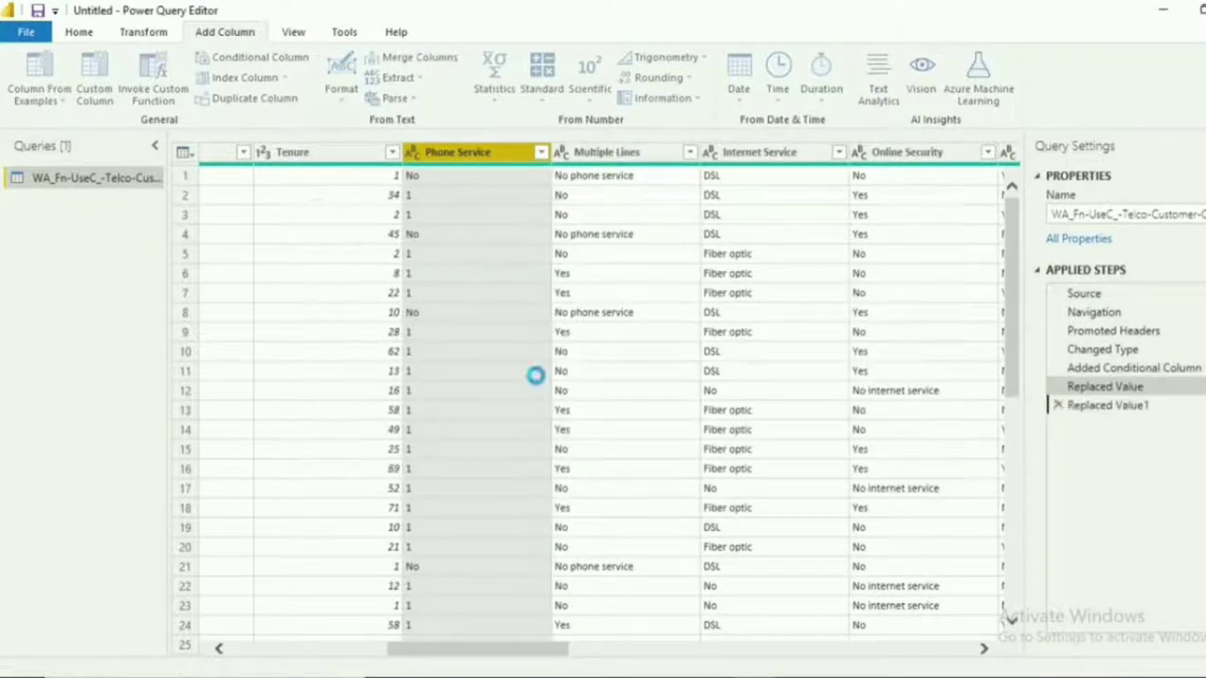
Step: Replace the value No phone service with 0 in the Multiple Lines column
left_click(646, 154)
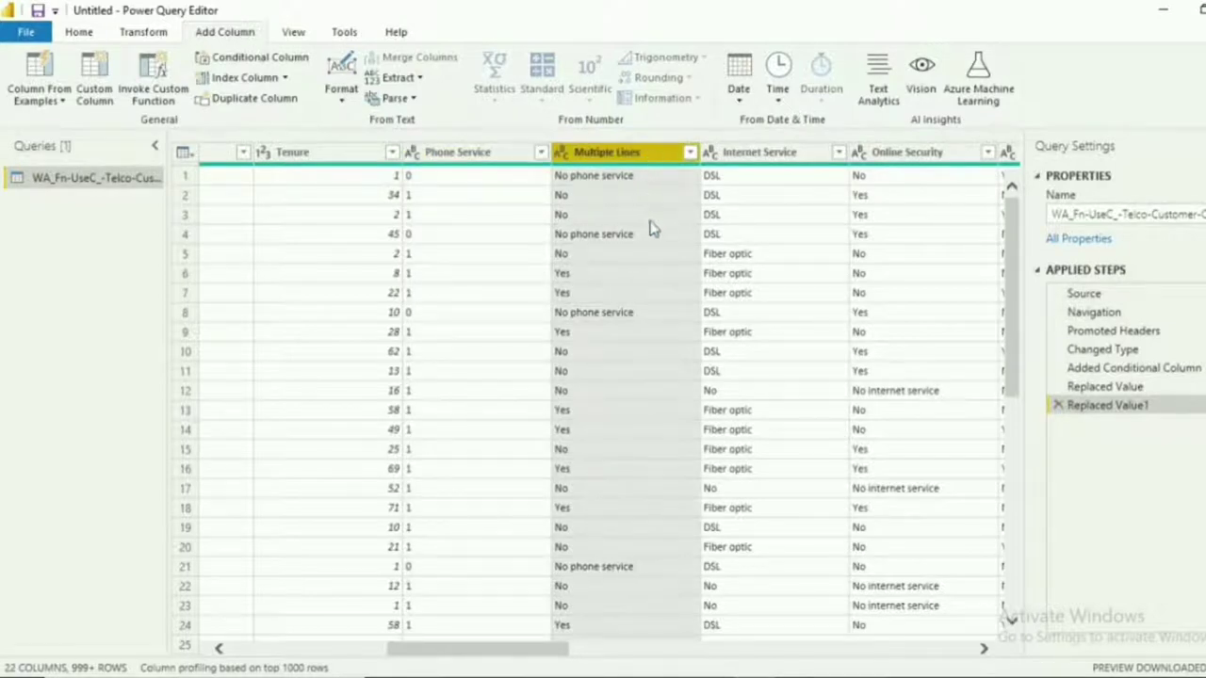
right_click(644, 163)
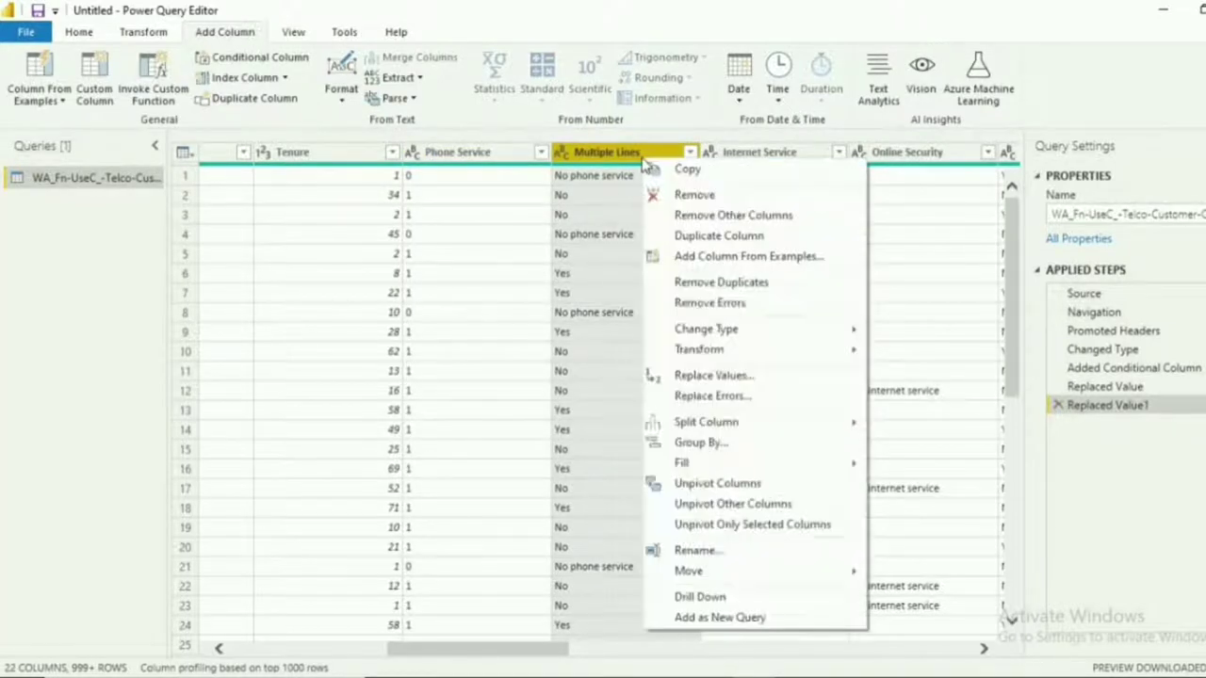
left_click(713, 376)
type("No p")
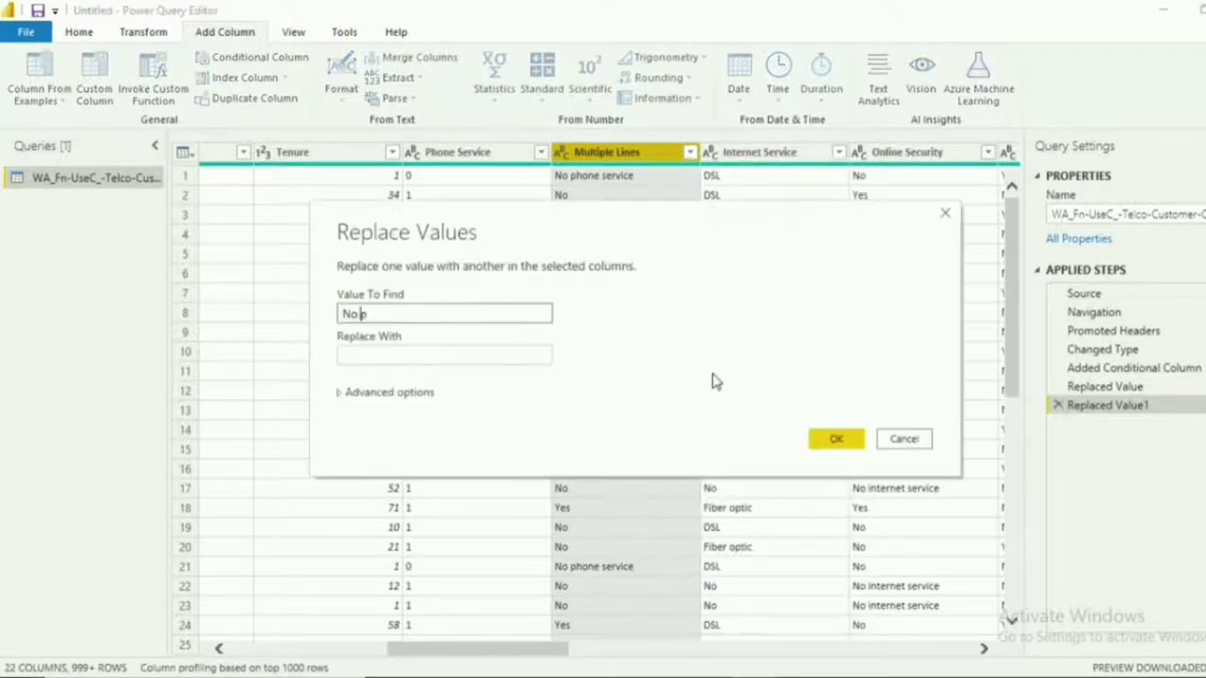
type("hone service")
key("Tab")
type("0")
key("Return")
Step: Replace the value Yes with 1 in the Multiple Lines column
right_click(638, 155)
left_click(680, 374)
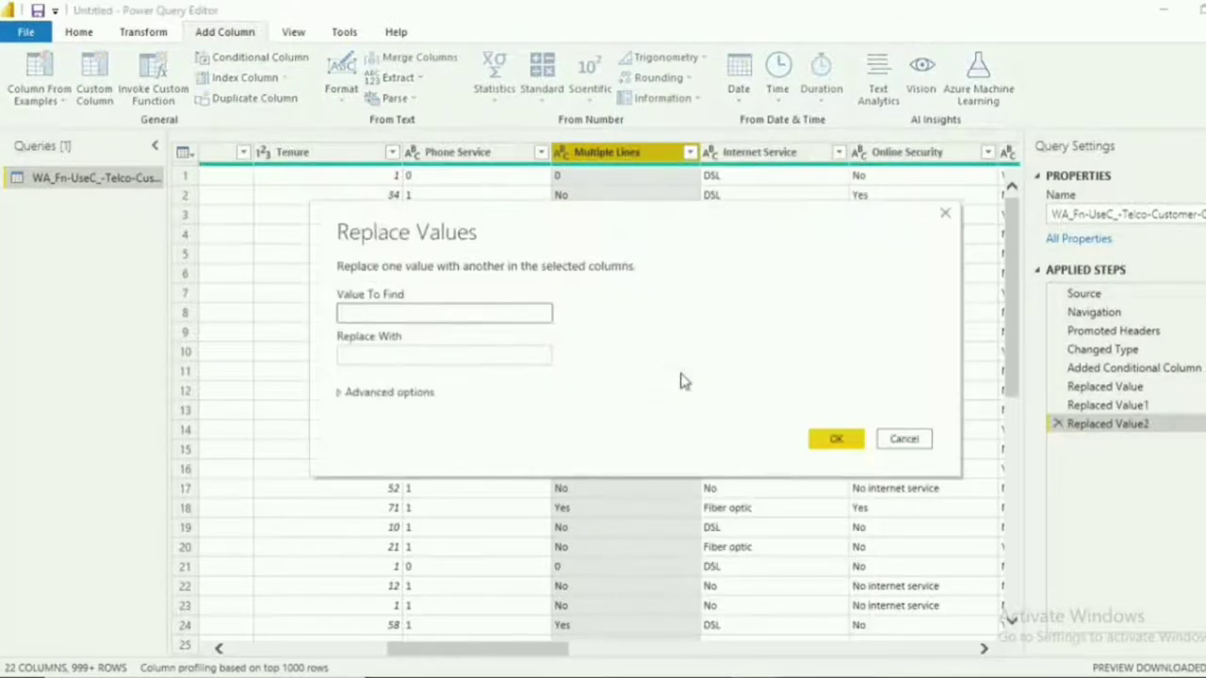
type("Yes1")
key("Return")
Step: Replace the value No with 0 in the Multiple Lines column
right_click(680, 154)
left_click(708, 365)
type("No")
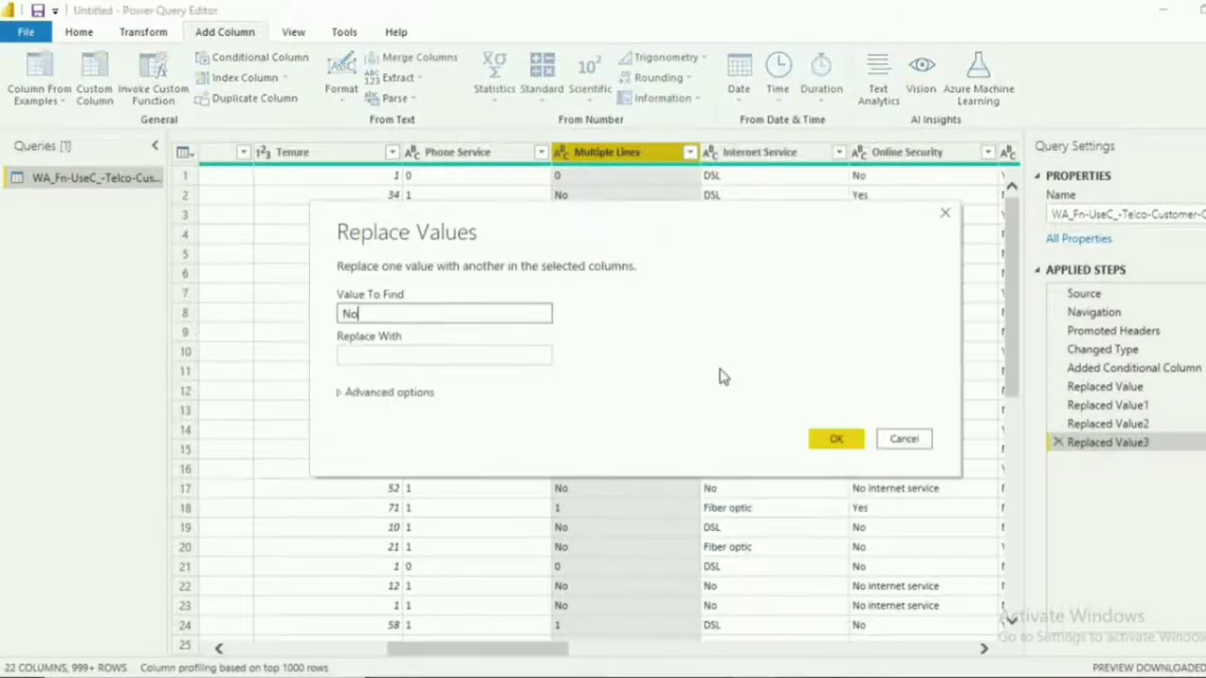
key("Tab")
type("0")
key("Return")
Step: Replace the value DSL with 1 in the Internet Service column
scroll(612, 603, "right", 3)
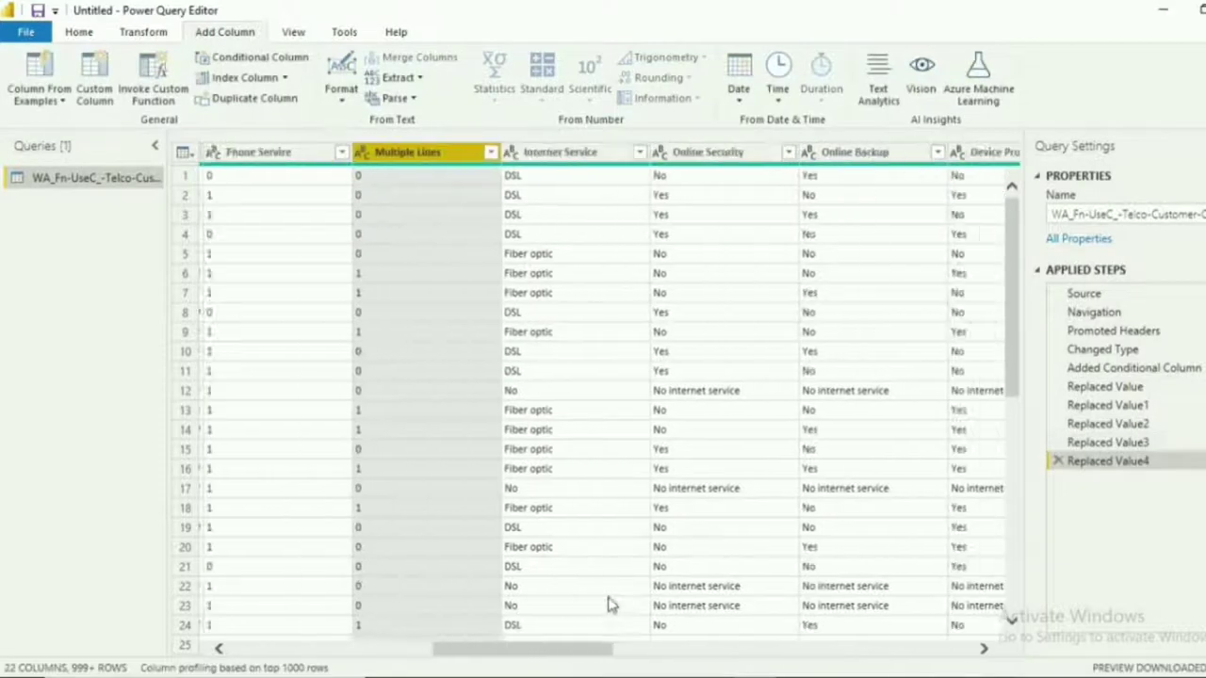
left_click(518, 152)
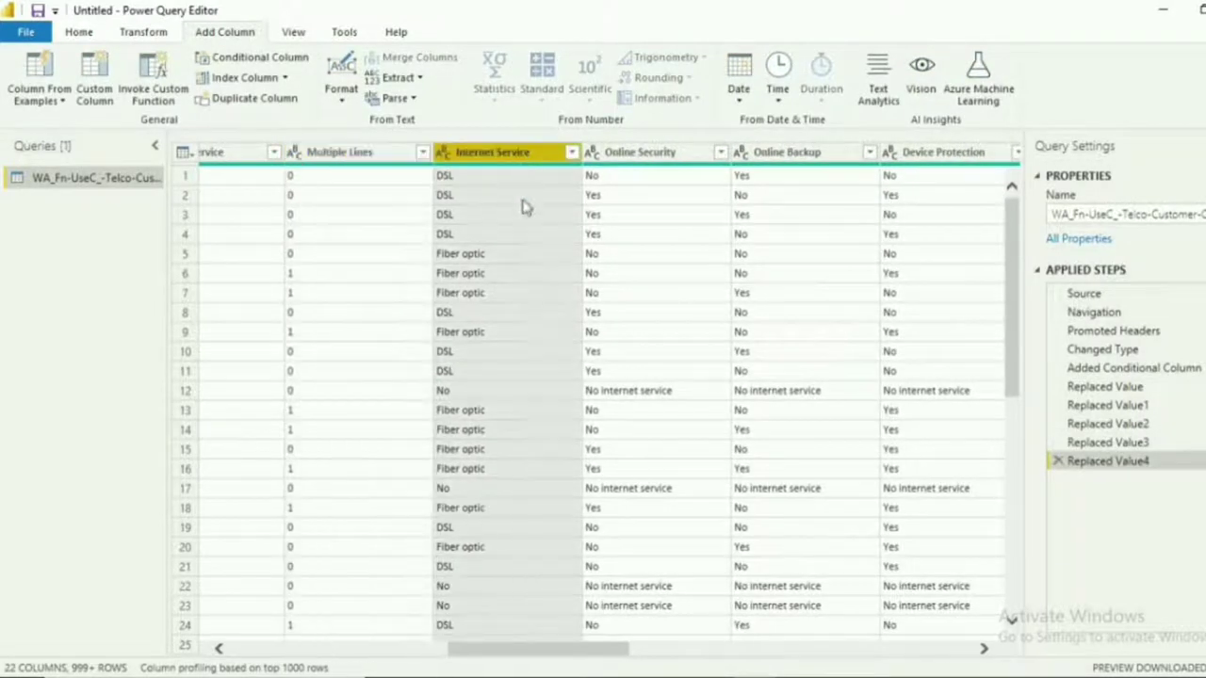
scroll(518, 153, "down", 1)
right_click(526, 159)
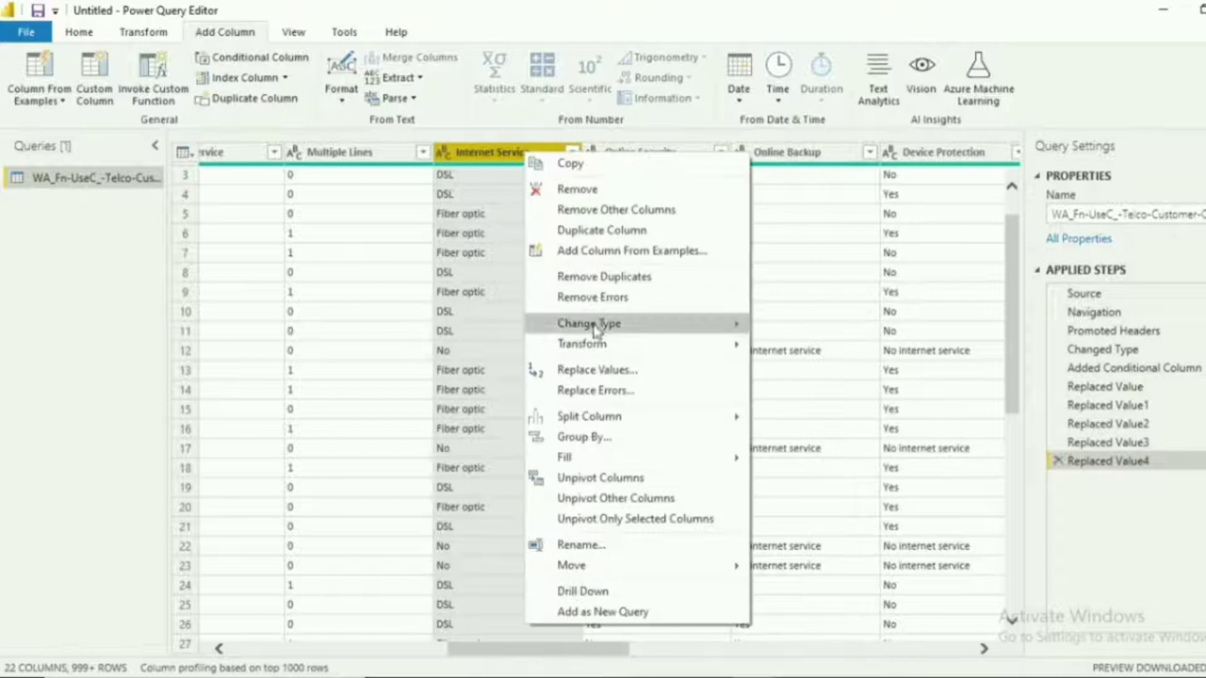
left_click(607, 376)
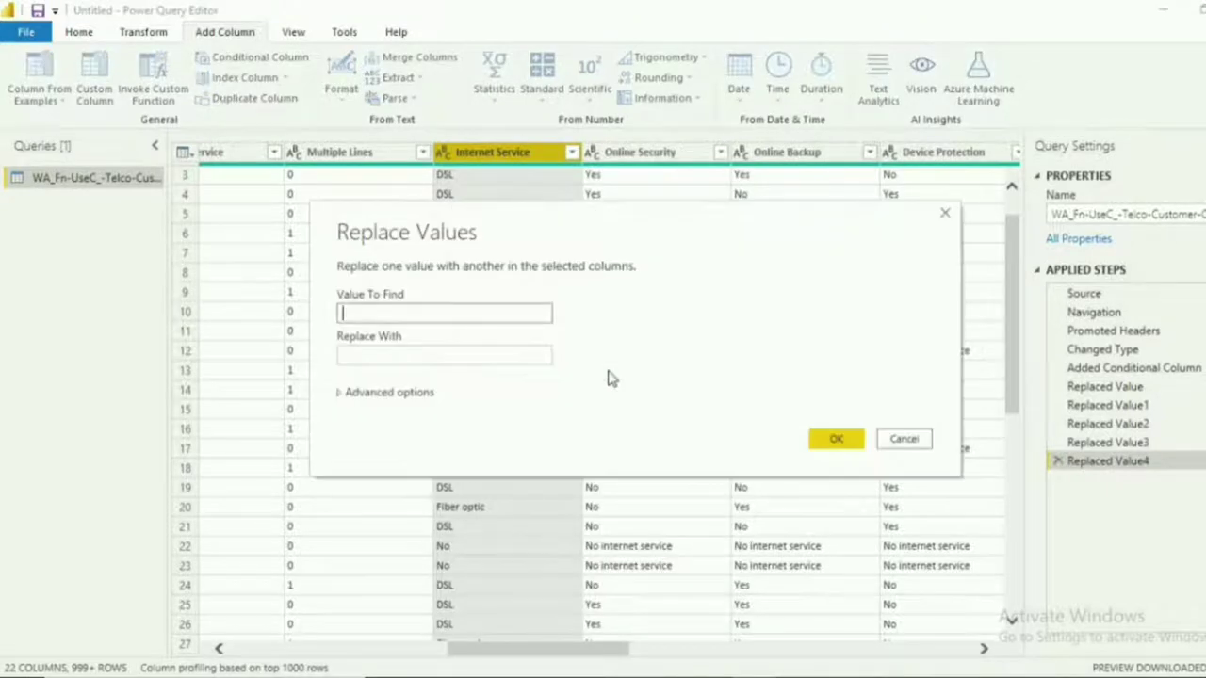
type("DSL")
key("Tab")
type("Yes")
key("BackSpace")
key("BackSpace")
key("BackSpace")
key("1")
key("Return")
Step: Replace the value Fiber optic with 1 in the Internet Service column
right_click(519, 159)
left_click(612, 383)
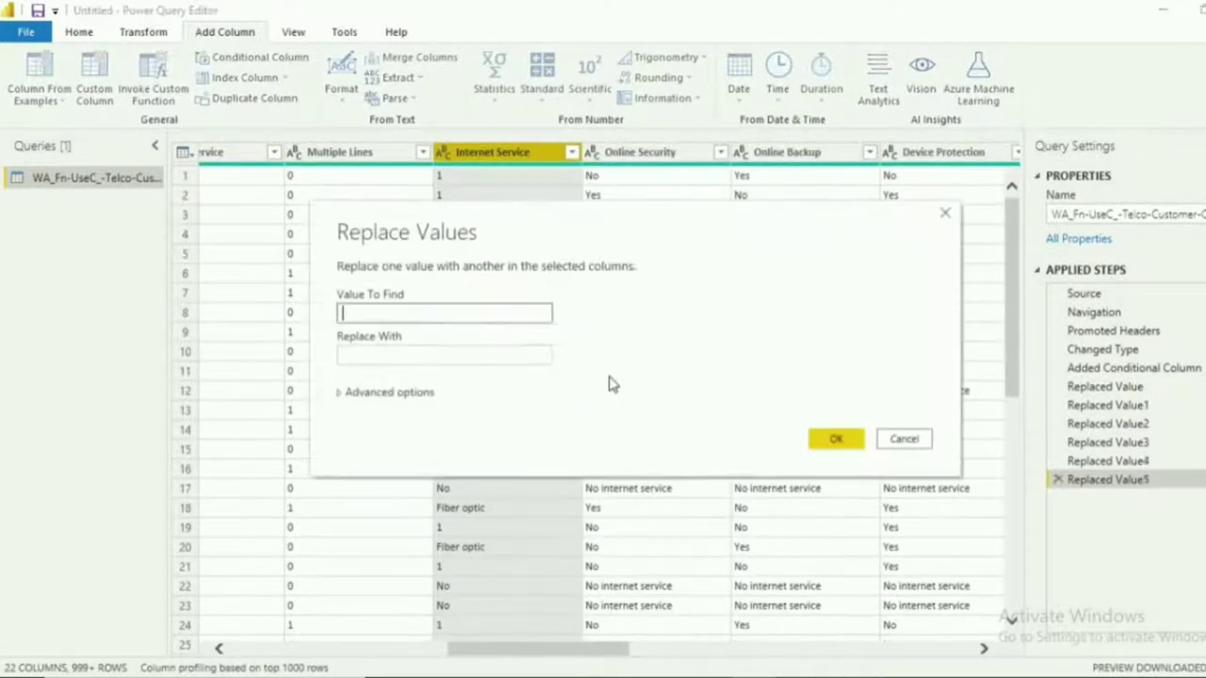
type("Fiber optic")
key("Tab")
key("1")
key("Return")
Step: Replace the value No with 0 in the Internet Service column
right_click(524, 155)
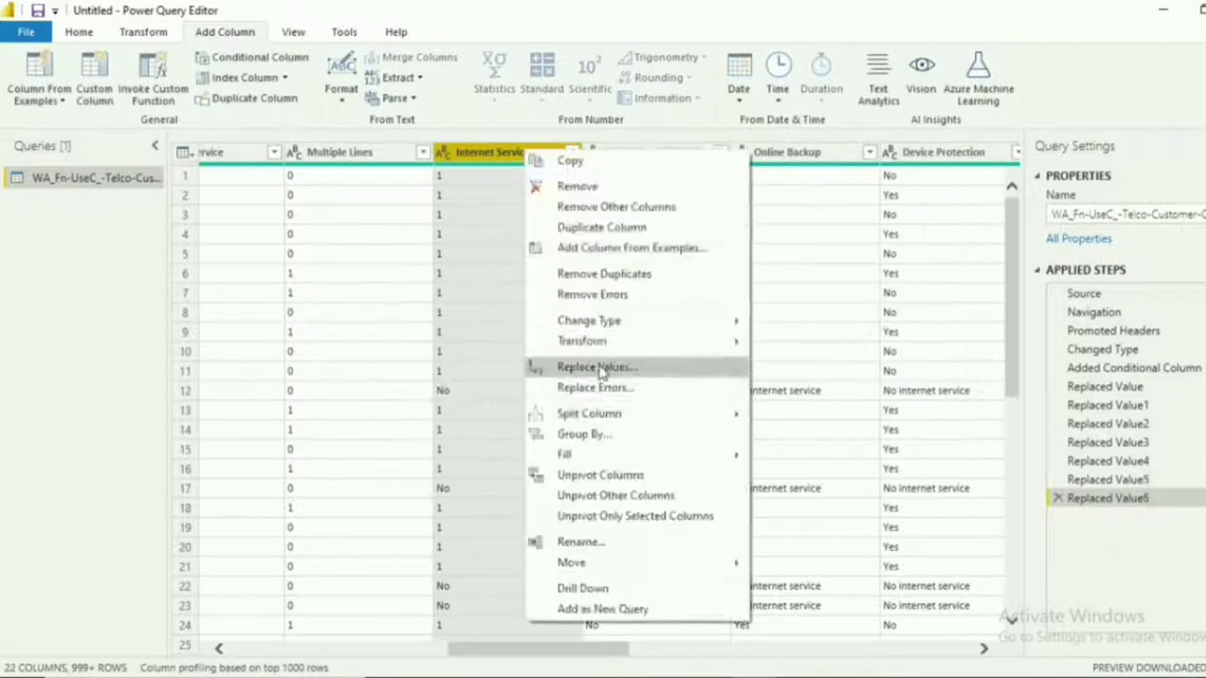
left_click(601, 372)
type("No")
key("Tab")
key("0")
key("Return")
Step: Replace the value No internet service with 0 in the Online Security column
scroll(622, 432, "right", 3)
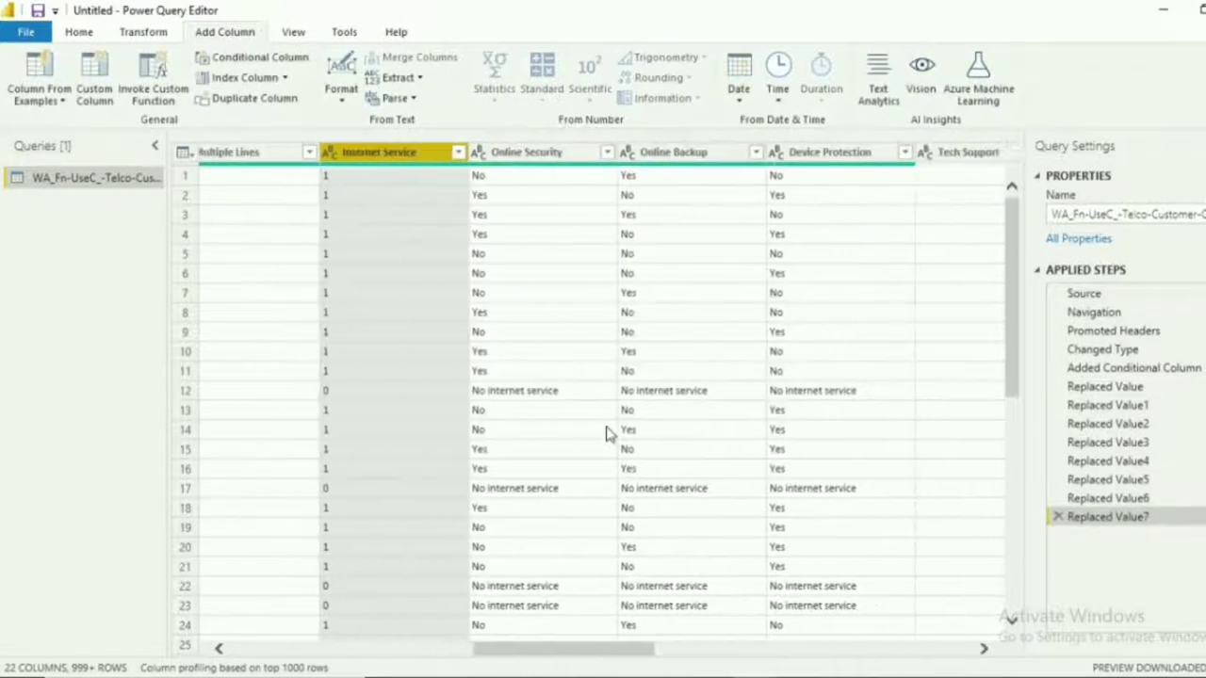
left_click(537, 160)
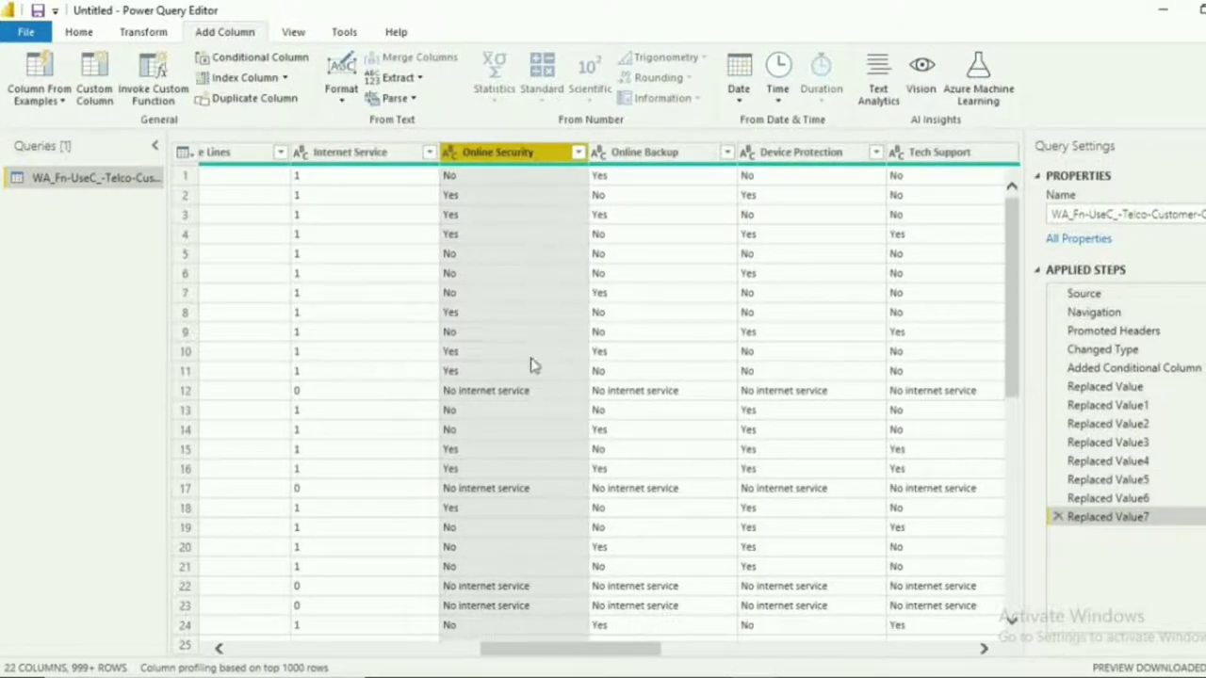
right_click(518, 226)
left_click(585, 364)
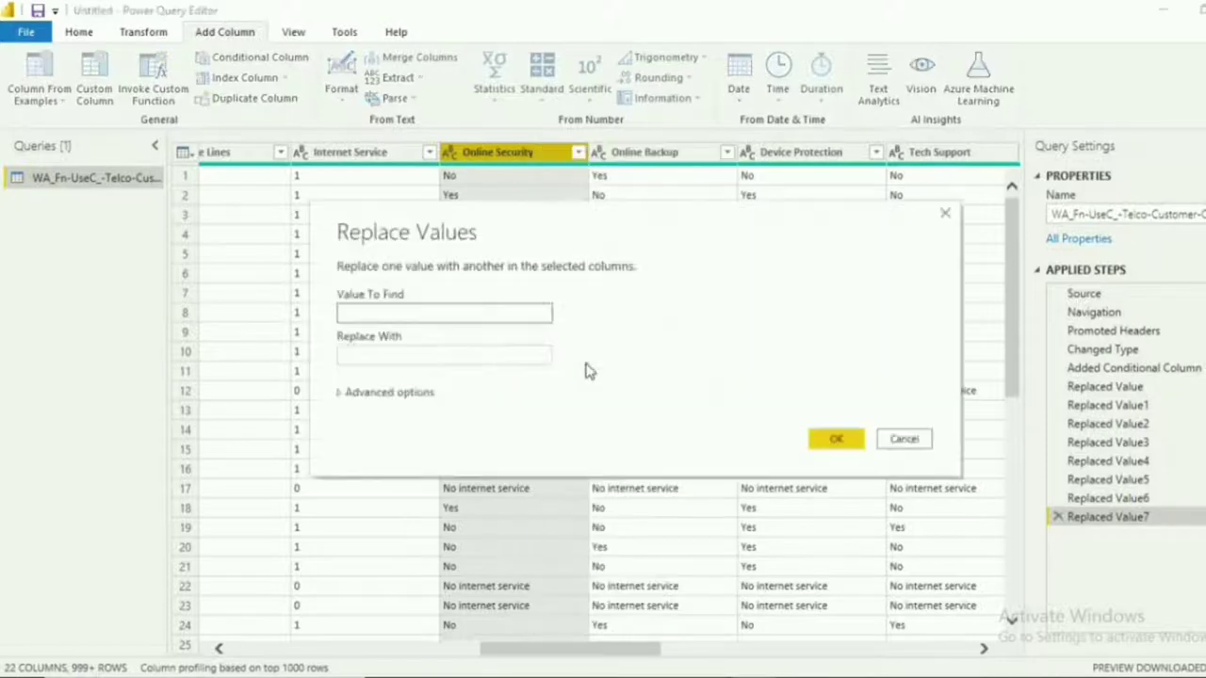
type("No internet service")
key("Tab")
type("0")
key("Return")
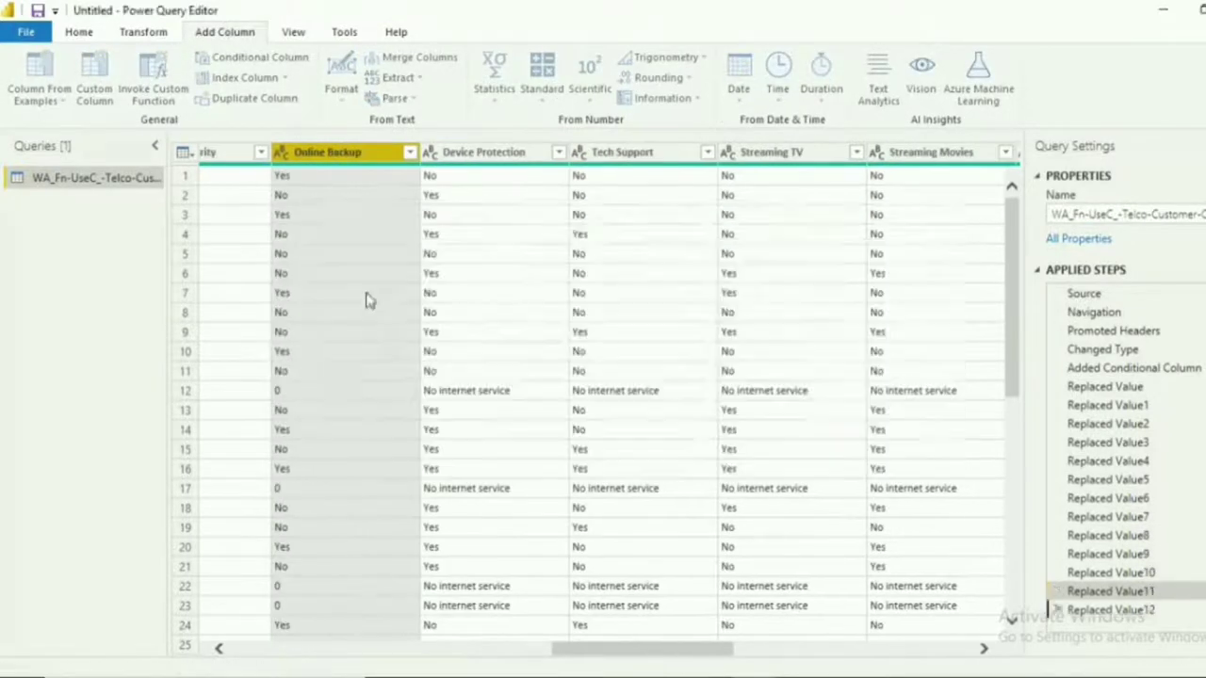
Step: Recode the Device Protection column, replacing No internet service and No with 0 and Yes with 1
right_click(484, 153)
left_click(551, 369)
type("No internet")
right_click(510, 153)
Step: Recode the Tech Support and Streaming TV columns, replacing No internet service and No with 0 and Yes with 1
right_click(632, 151)
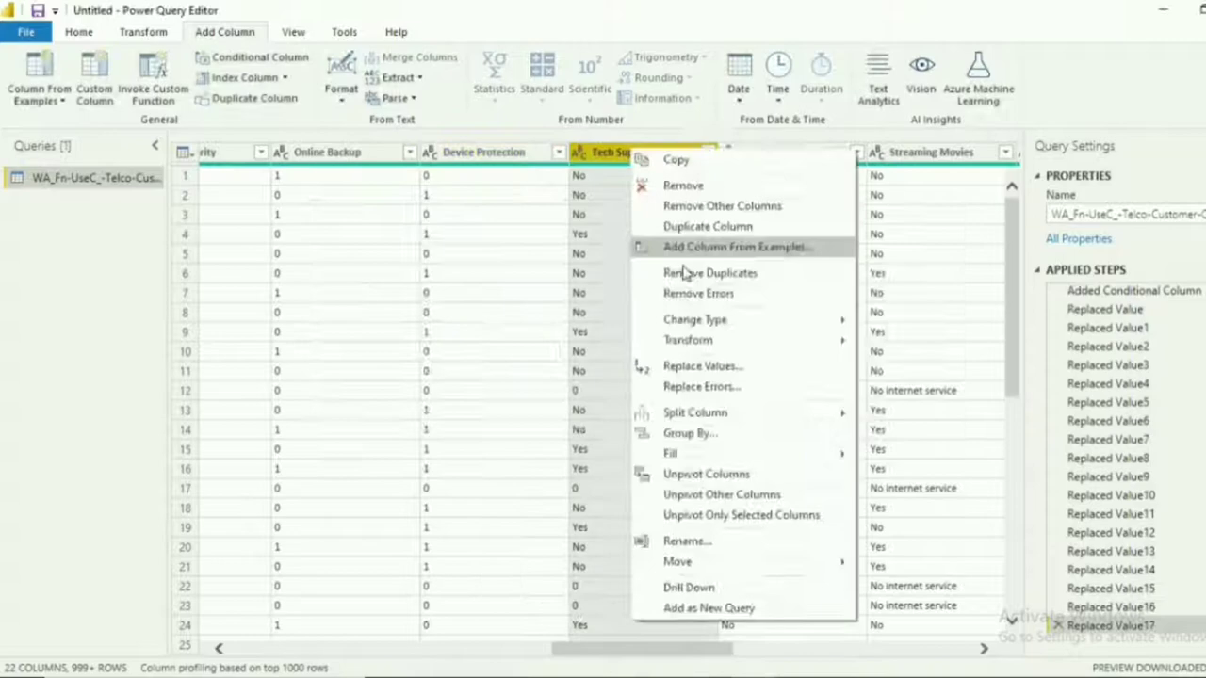
right_click(780, 152)
left_click(846, 367)
type("No internet service")
key("Tab")
Step: Replace the value No with 0 in the Streaming Movies column
right_click(923, 154)
left_click(1006, 371)
type("No")
key("Tab")
type("0")
key("Return")
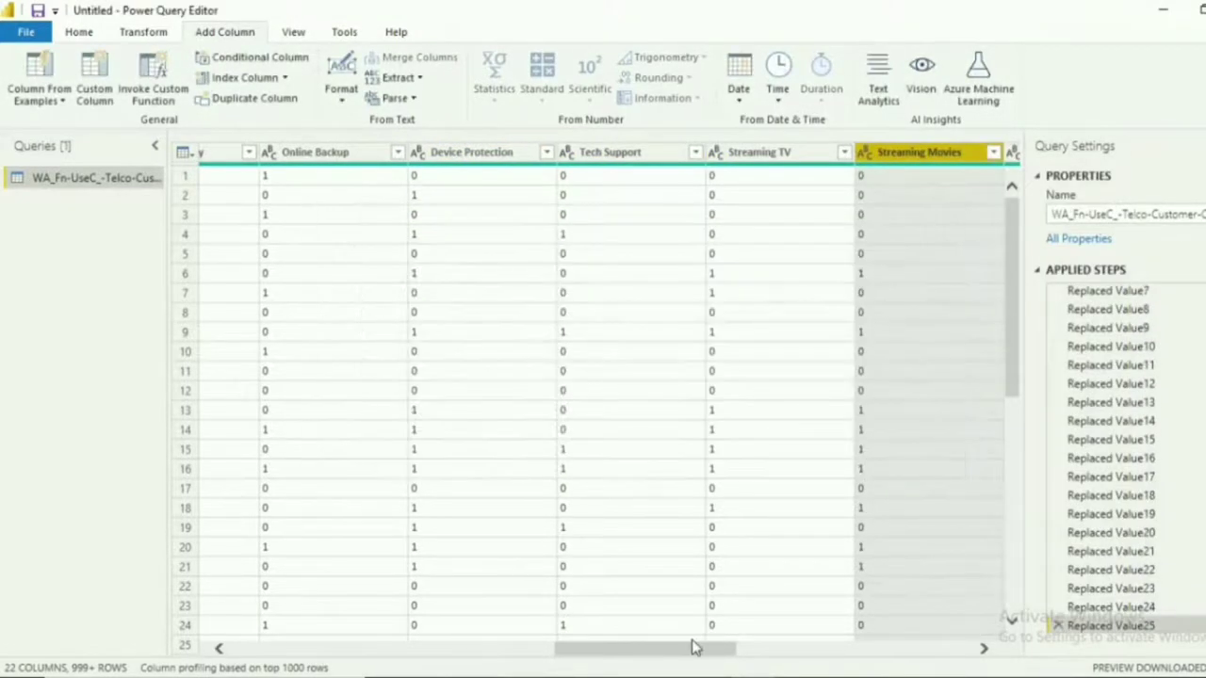
Step: Change the data type of the Phone Service, Multiple Lines, Internet Service and Online Security columns to Whole Number
left_click_drag(699, 656, 502, 669)
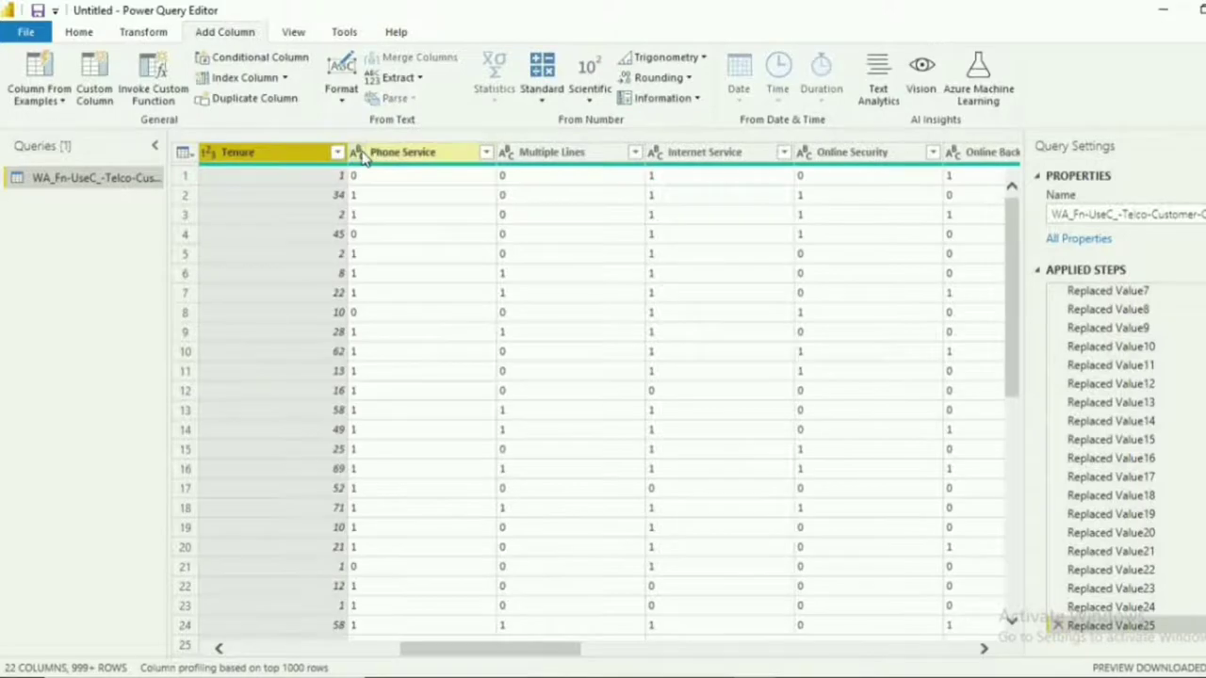
left_click(359, 153)
left_click(405, 213)
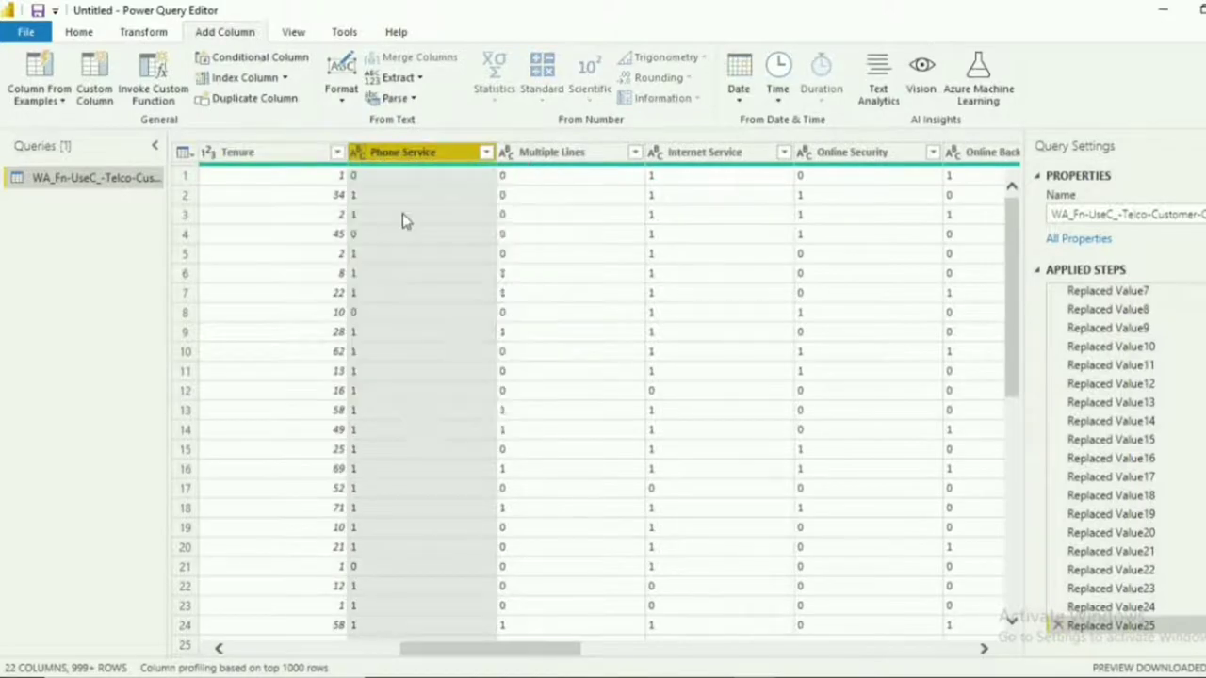
left_click(507, 153)
left_click(629, 213)
left_click(655, 153)
left_click(697, 214)
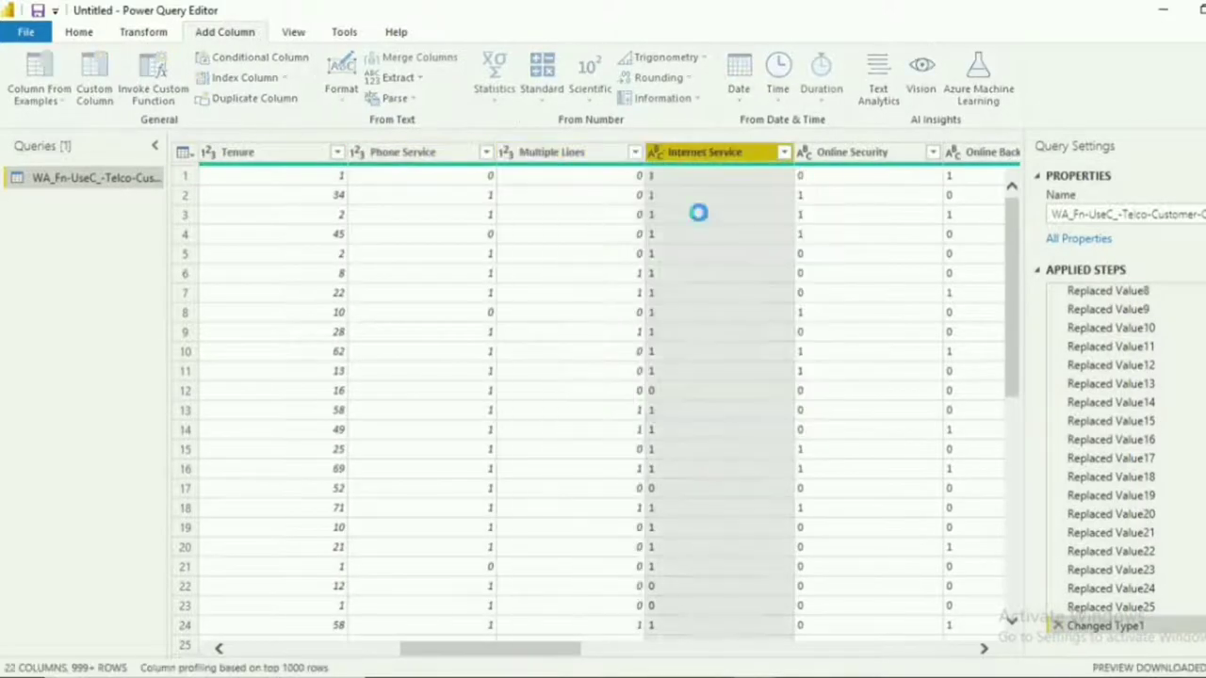
left_click(803, 153)
left_click(848, 214)
Step: Change the data type of the Online Backup, Device Protection, Tech Support, Streaming TV and Streaming Movies columns to Whole Number
left_click_drag(537, 649, 604, 649)
scroll(812, 363, "right", 3)
left_click(418, 152)
left_click(461, 214)
left_click(566, 153)
left_click(608, 214)
left_click(715, 152)
left_click(749, 215)
left_click(863, 152)
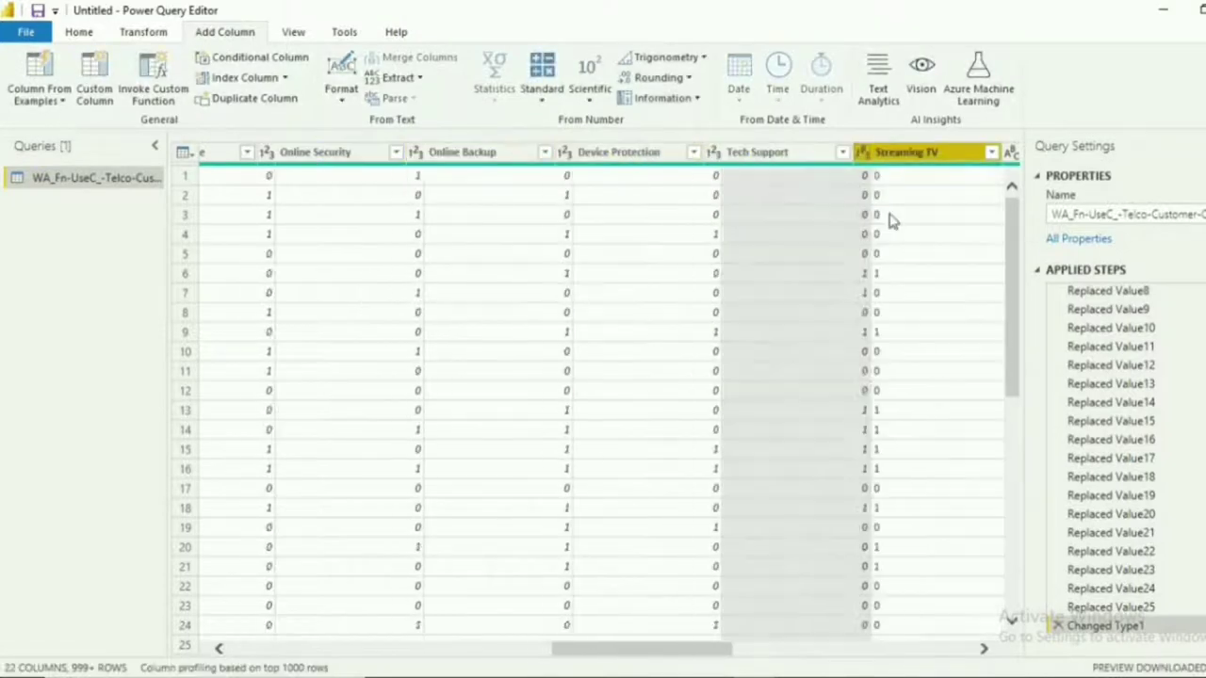
Step: Add a column that sums the nine service columns from Phone Service through Streaming Movies
scroll(692, 403, "left", 5)
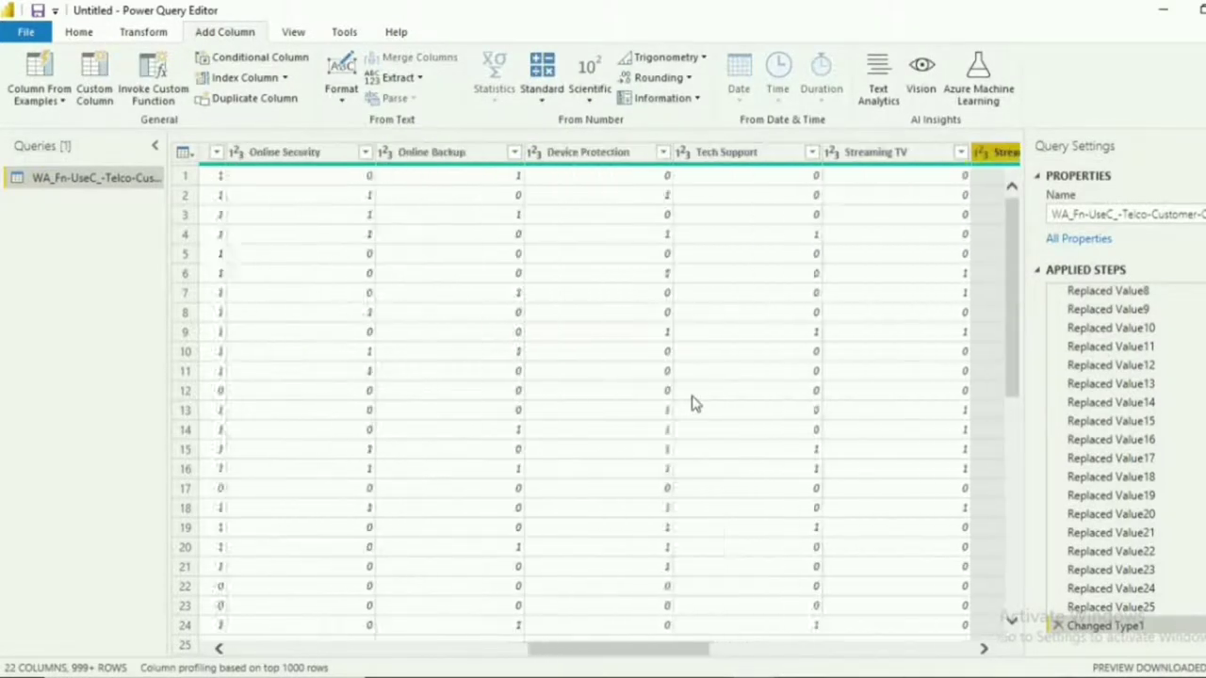
scroll(692, 403, "left", 4)
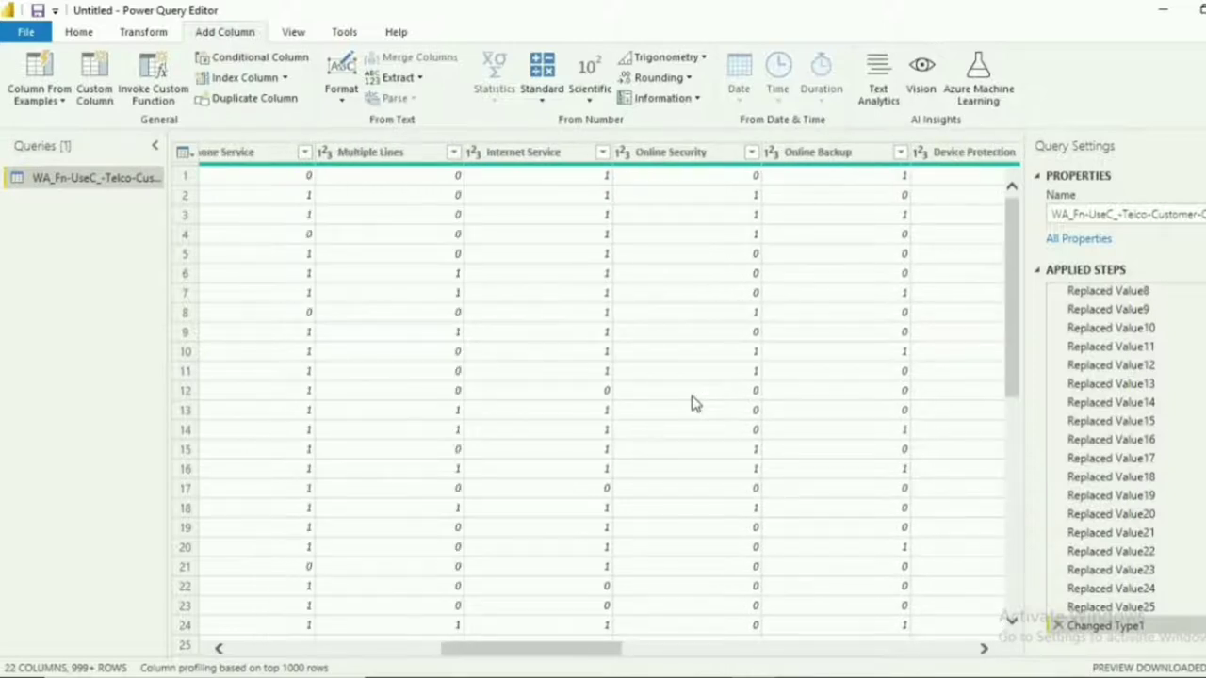
scroll(692, 403, "left", 3)
left_click_drag(538, 152, 961, 163)
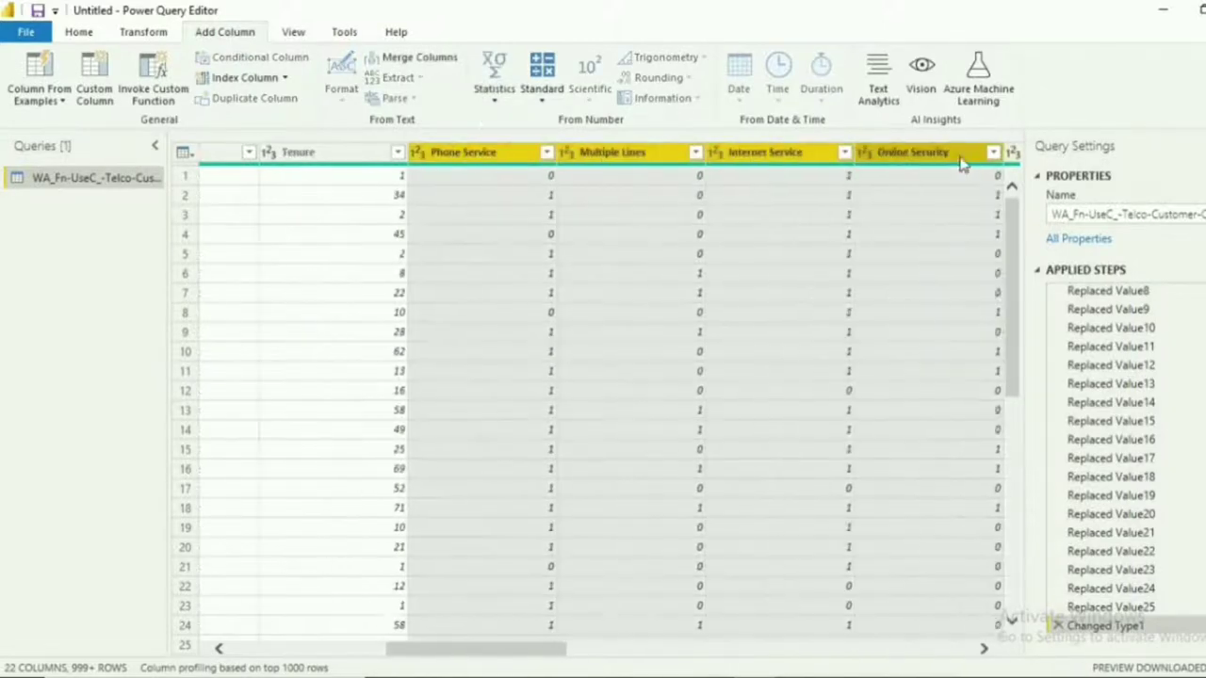
scroll(961, 163, "right", 8)
left_click(254, 158, "ctrl")
left_click(433, 158, "ctrl")
left_click(599, 160, "ctrl")
left_click(739, 159, "ctrl")
left_click(900, 160, "ctrl")
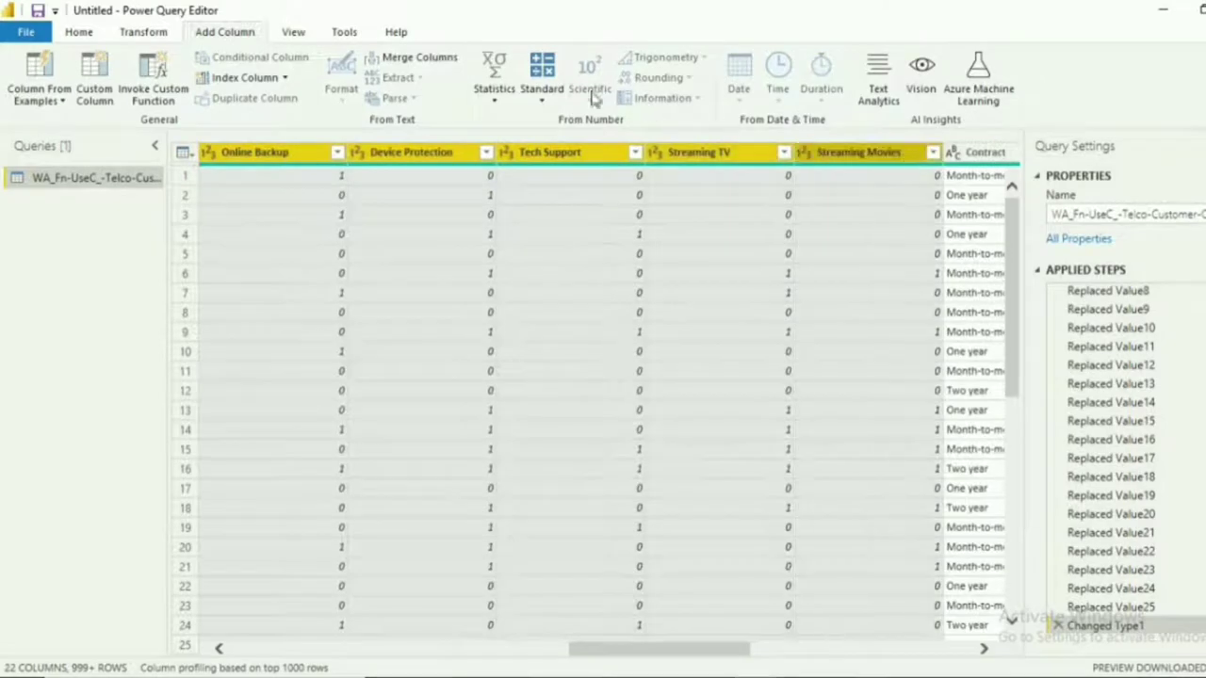
left_click(541, 75)
left_click(565, 124)
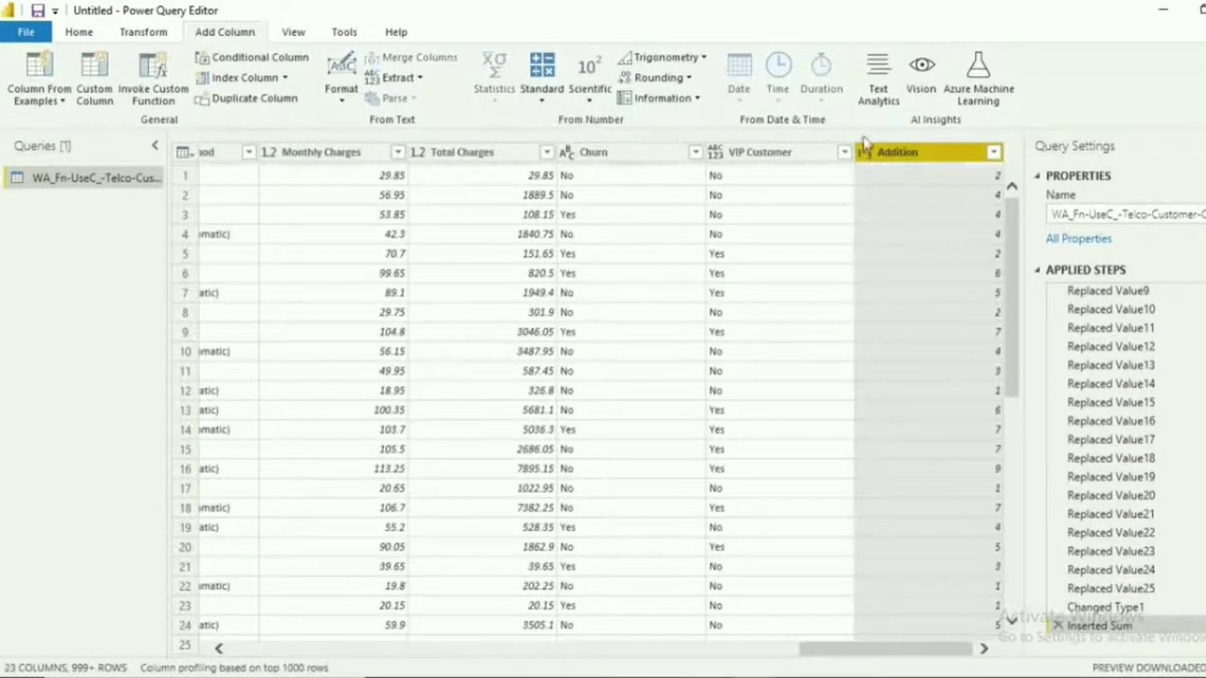
Step: Rename the Addition column as Total Services, and close the query editor applying the changes to the Power BI report
double_click(918, 154)
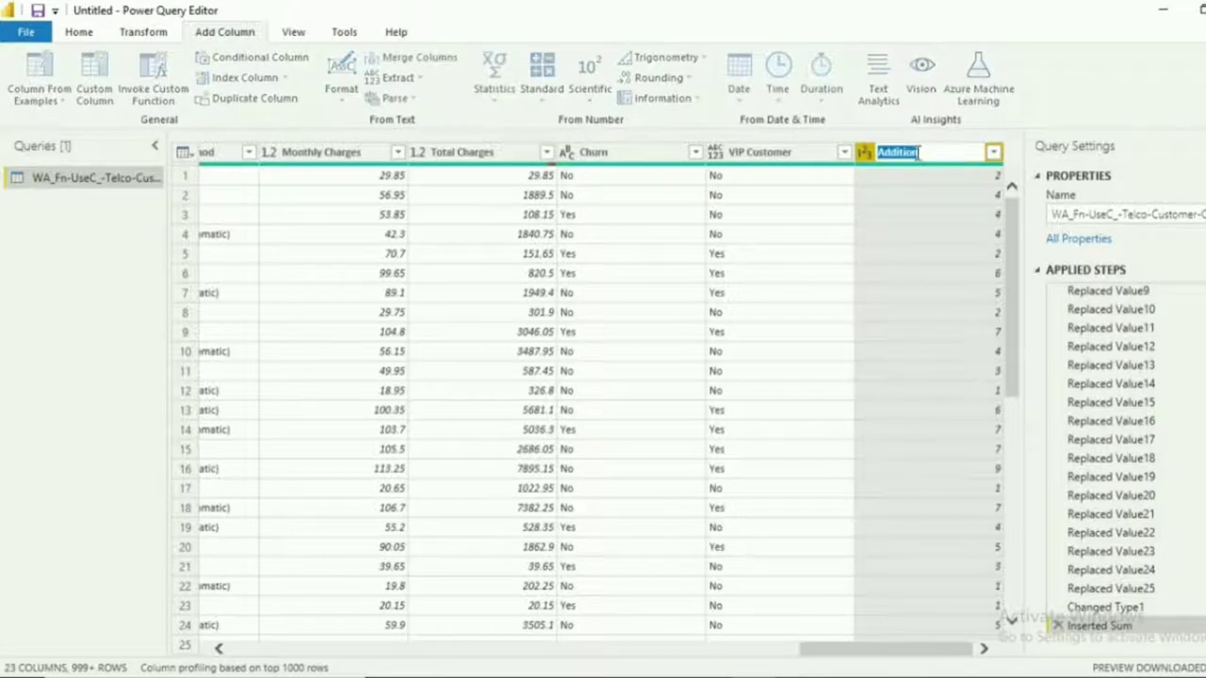
type("Total Services")
key("Return")
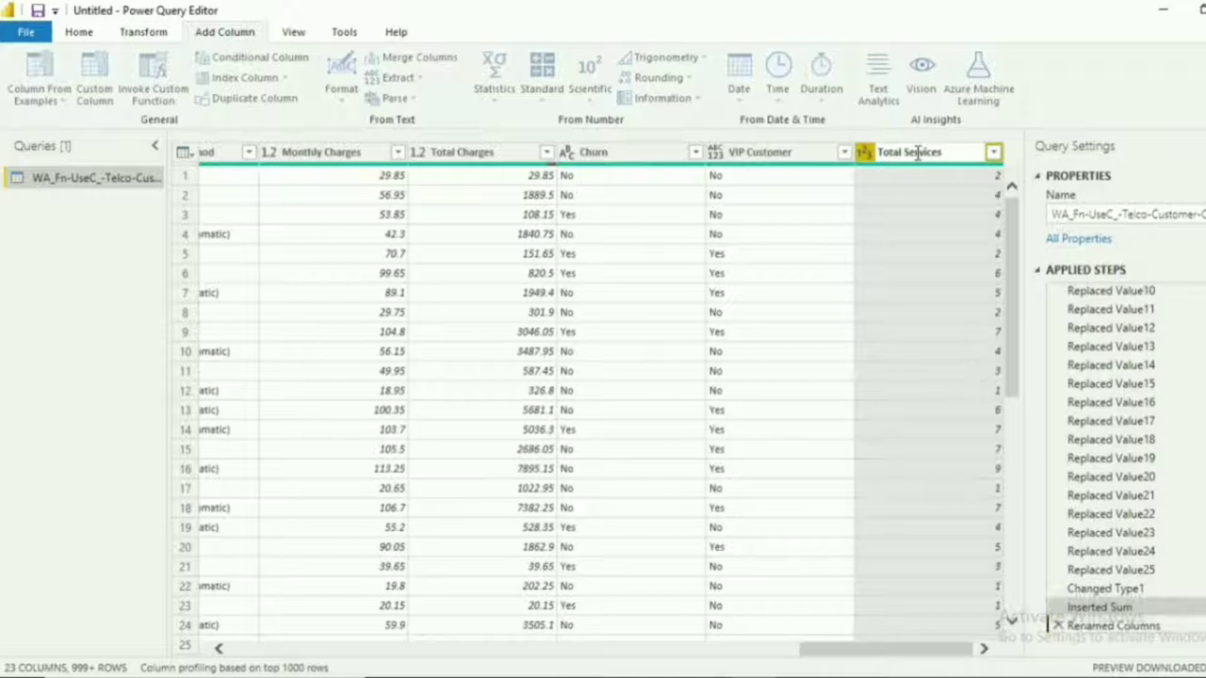
left_click(76, 32)
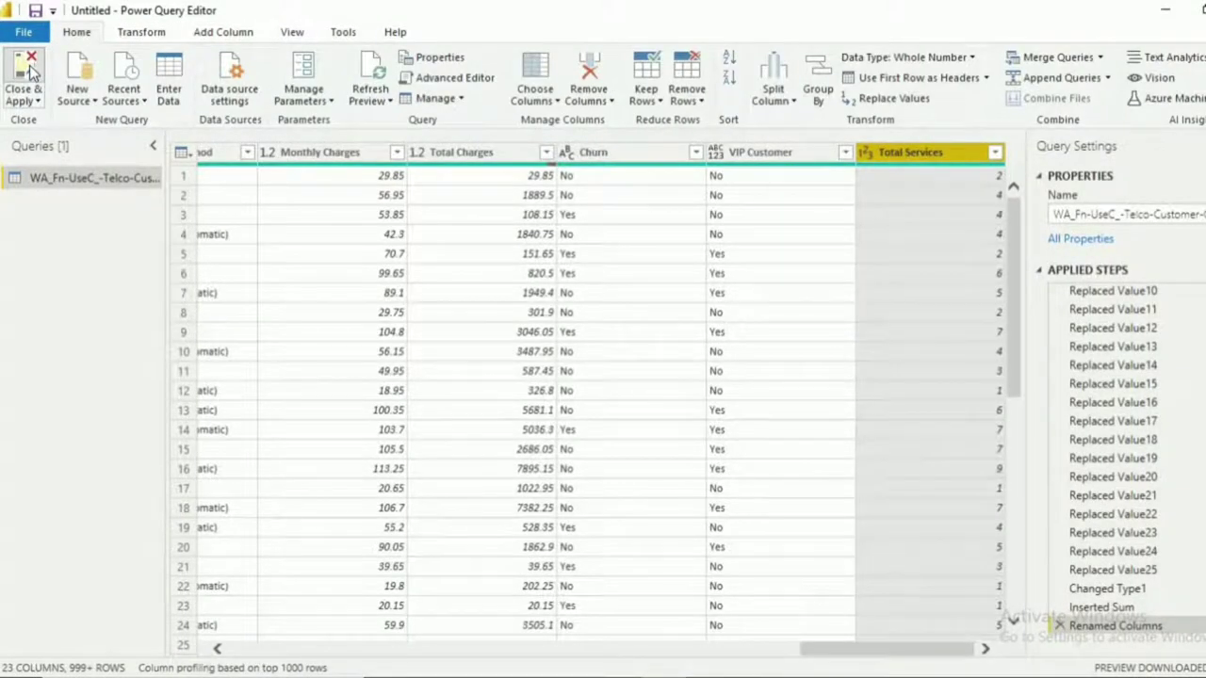
left_click(29, 71)
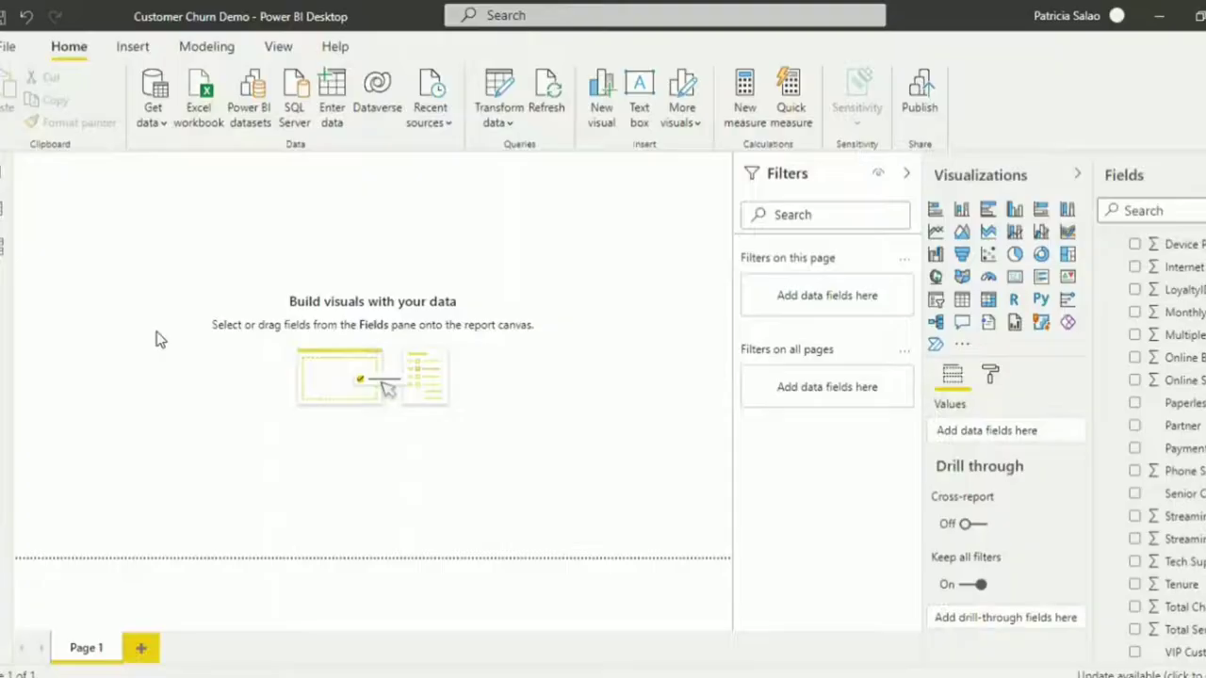
Step: Insert a text box on the report page reading CUSTOMER CHURN ANALYSIS: TELCO CUSTOMERS
left_click(640, 98)
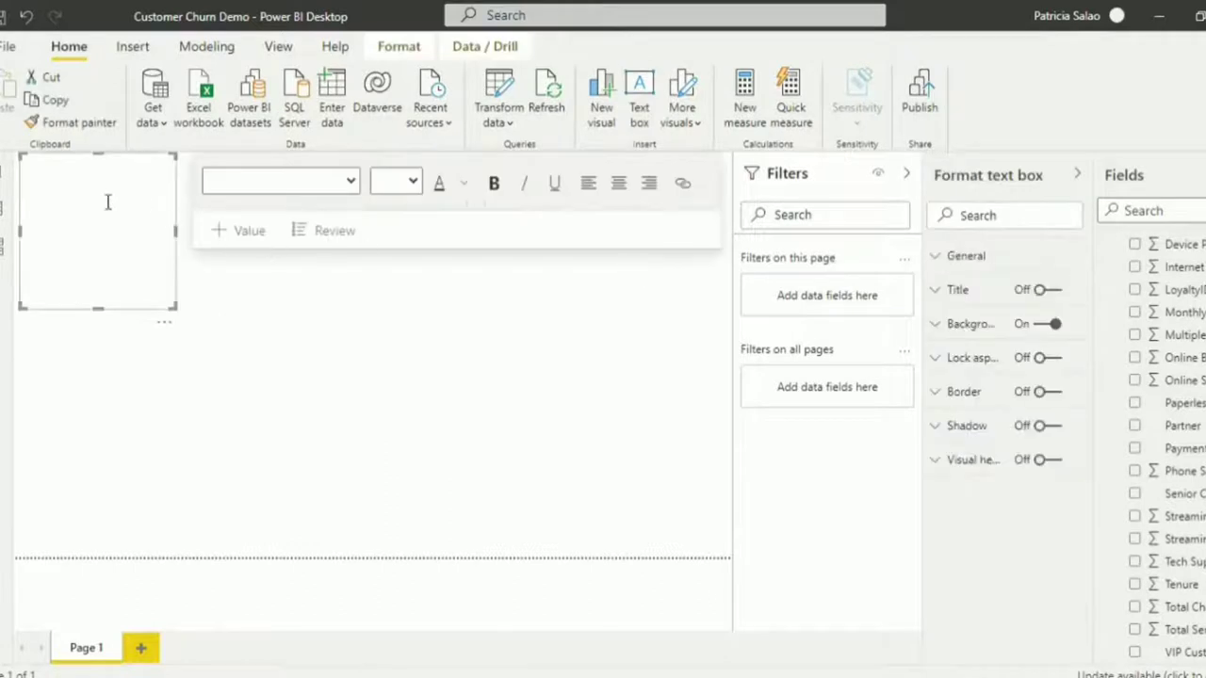
left_click(71, 205)
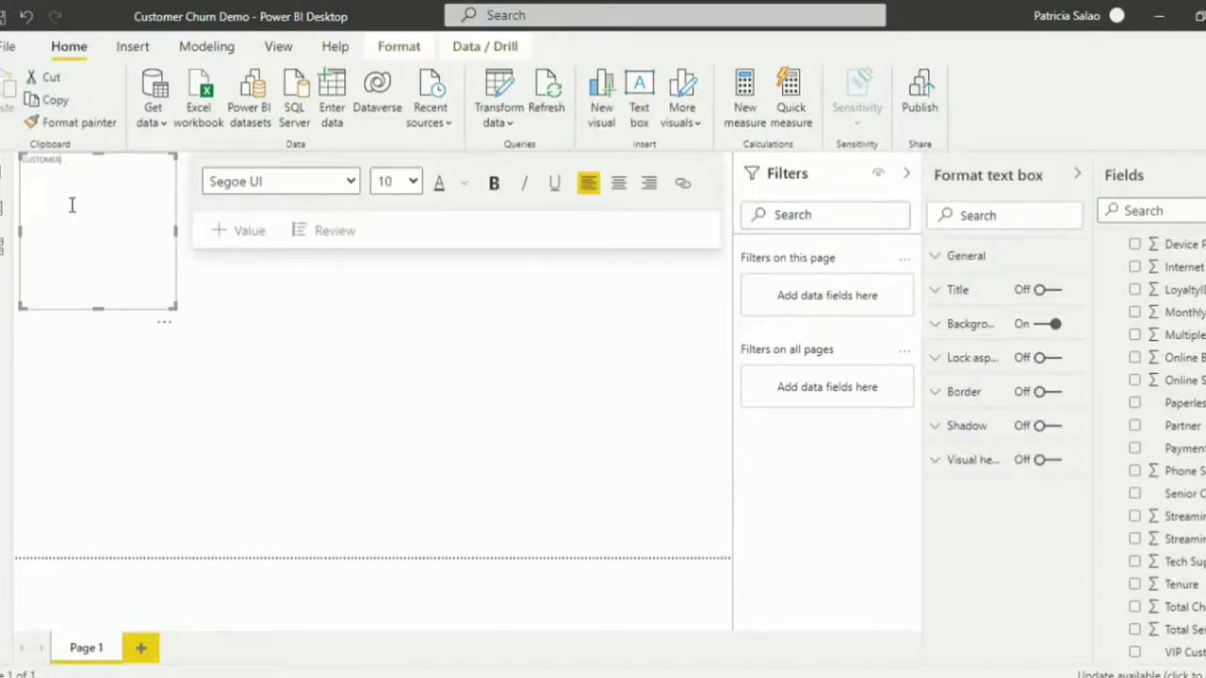
type("CUSTOMER CHURN ANALYSIS: TELCO CUSTOMERS")
Step: Format the whole title text in Arial Black at size 40
key("ctrl+a")
left_click(387, 180)
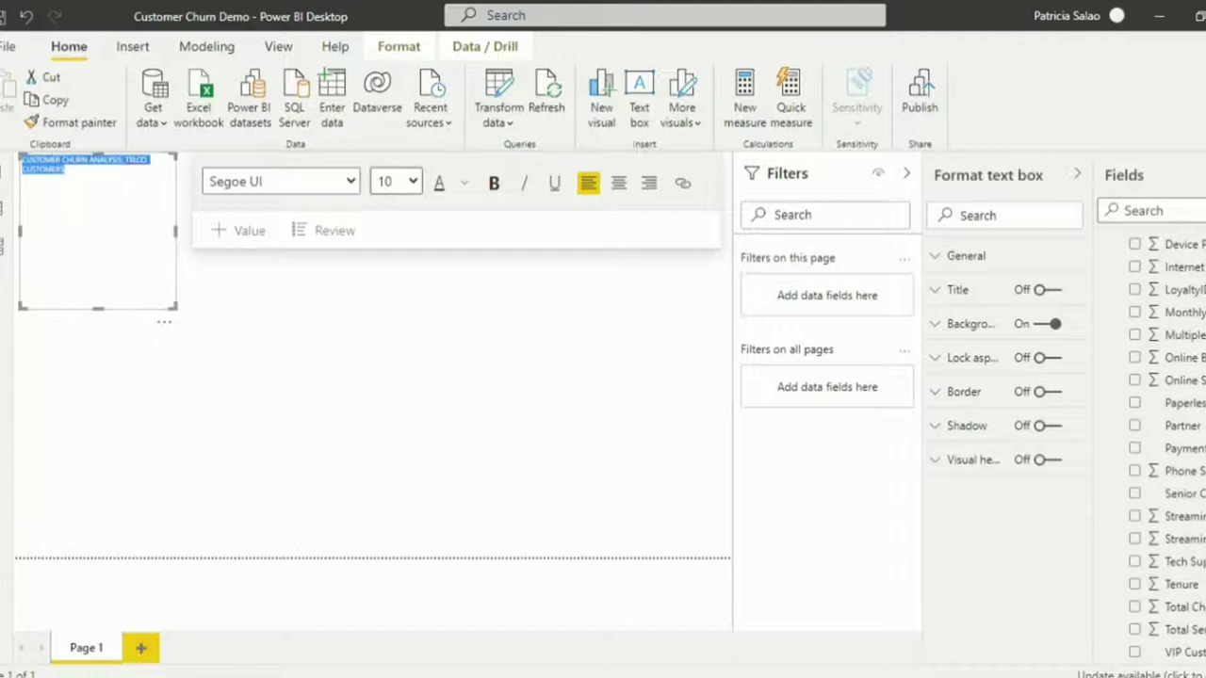
left_click(387, 481)
left_click(349, 182)
left_click(282, 225)
Step: Resize the title's text box across the page width and reduce the font size so the title fits on one line
left_click_drag(176, 231, 363, 237)
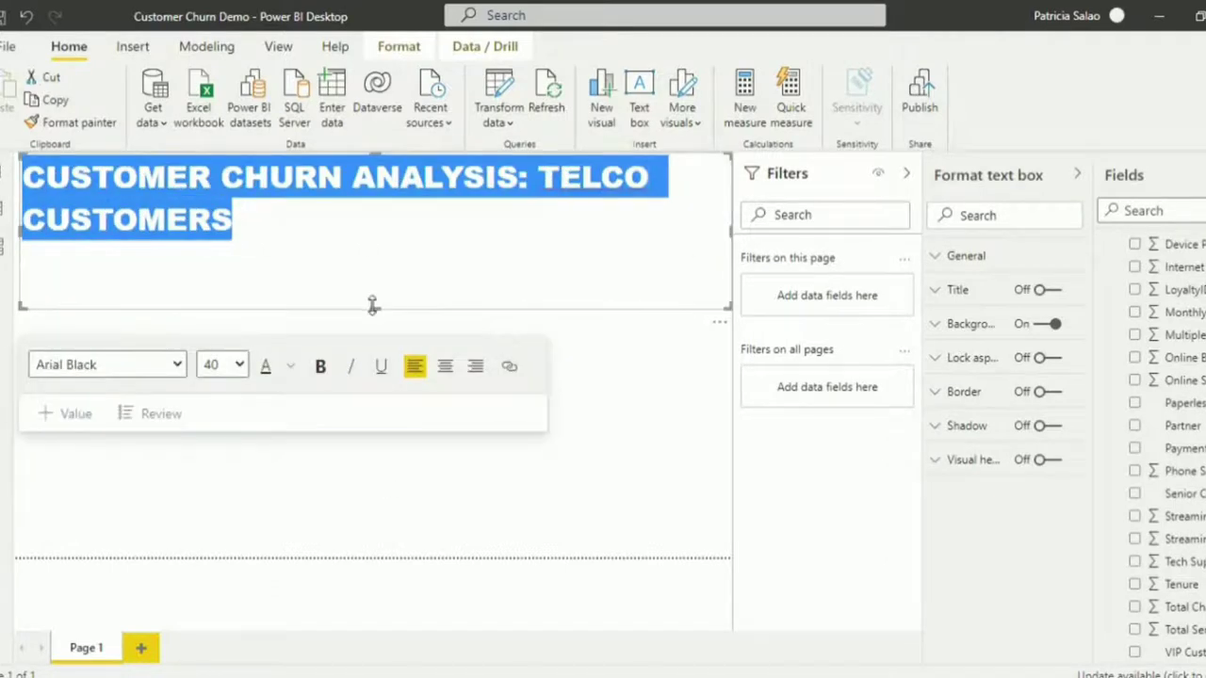
left_click_drag(375, 307, 375, 247)
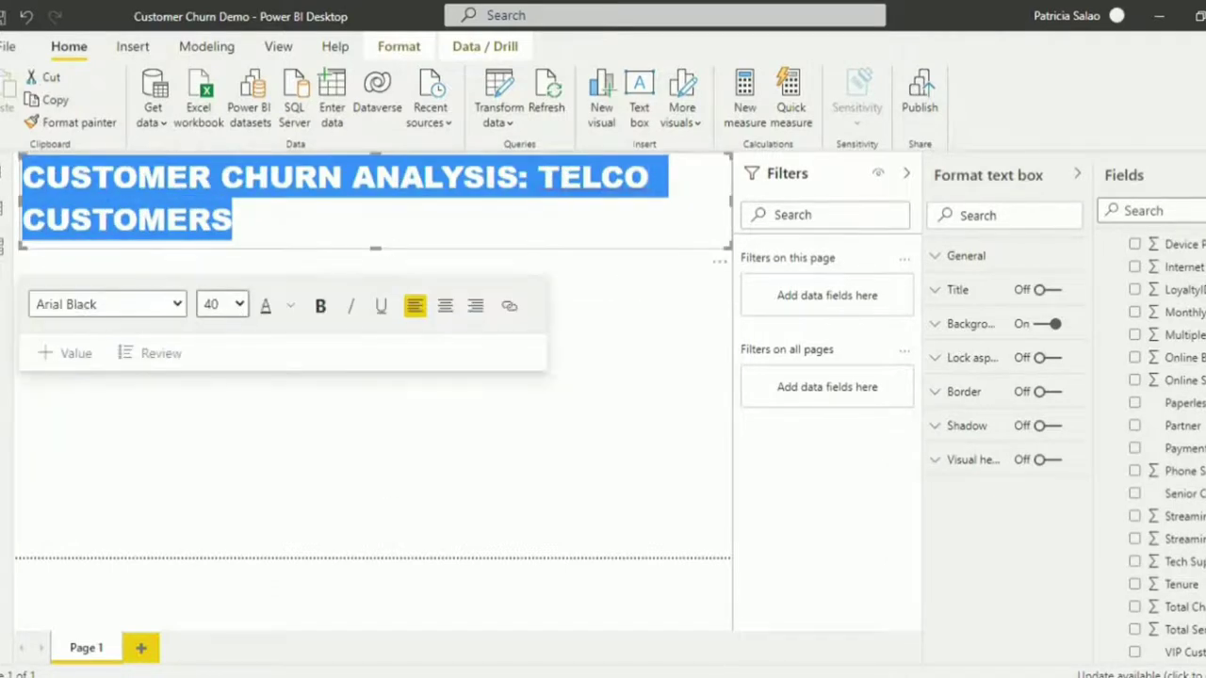
left_click(209, 558)
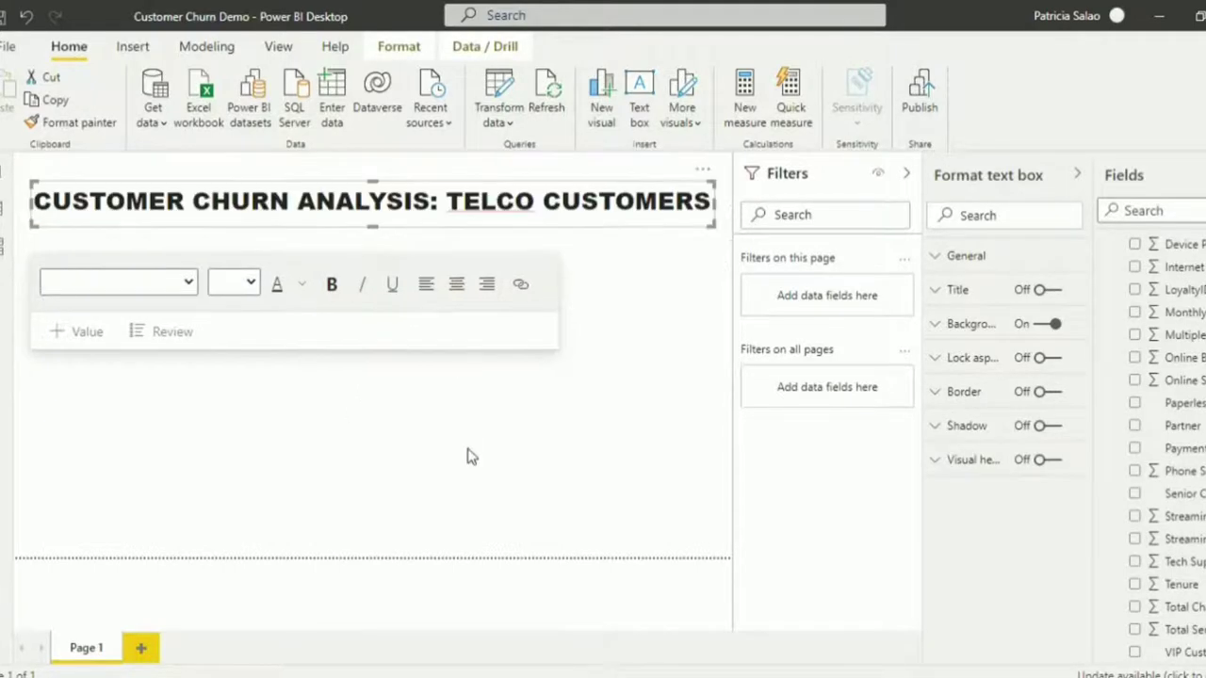
left_click(657, 267)
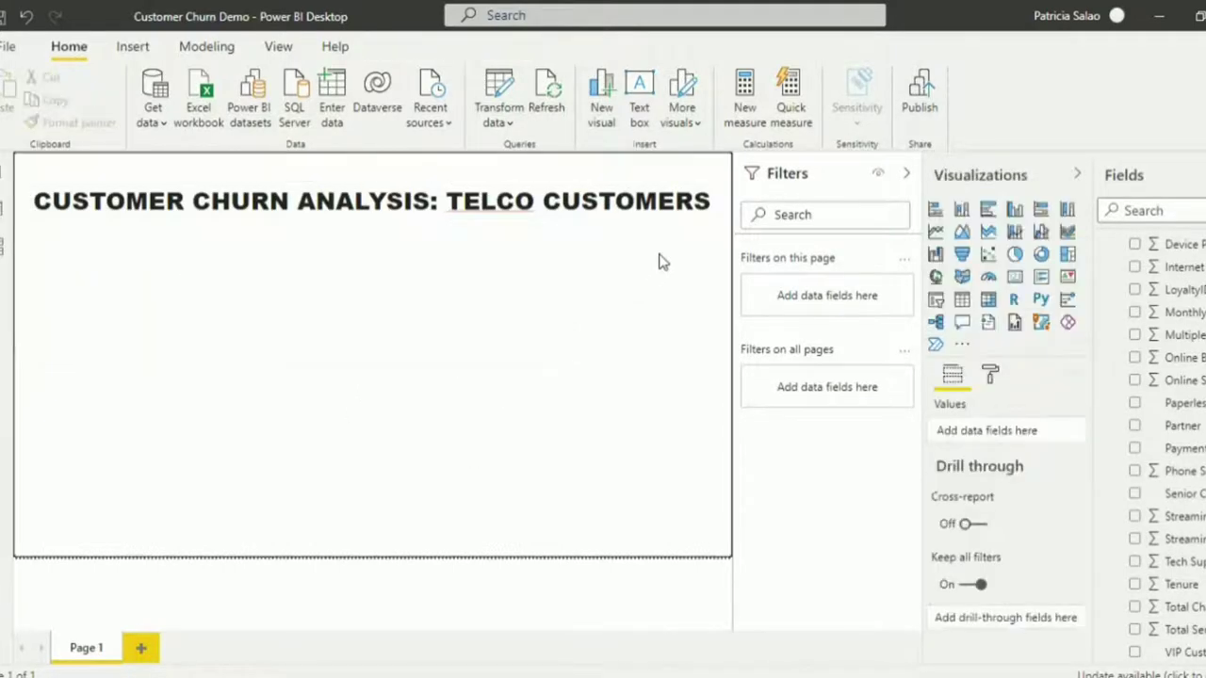
Step: Add a RETURNING CUSTOMERS text box below the title and place a copy of it level with it on the page's right half
left_click(648, 112)
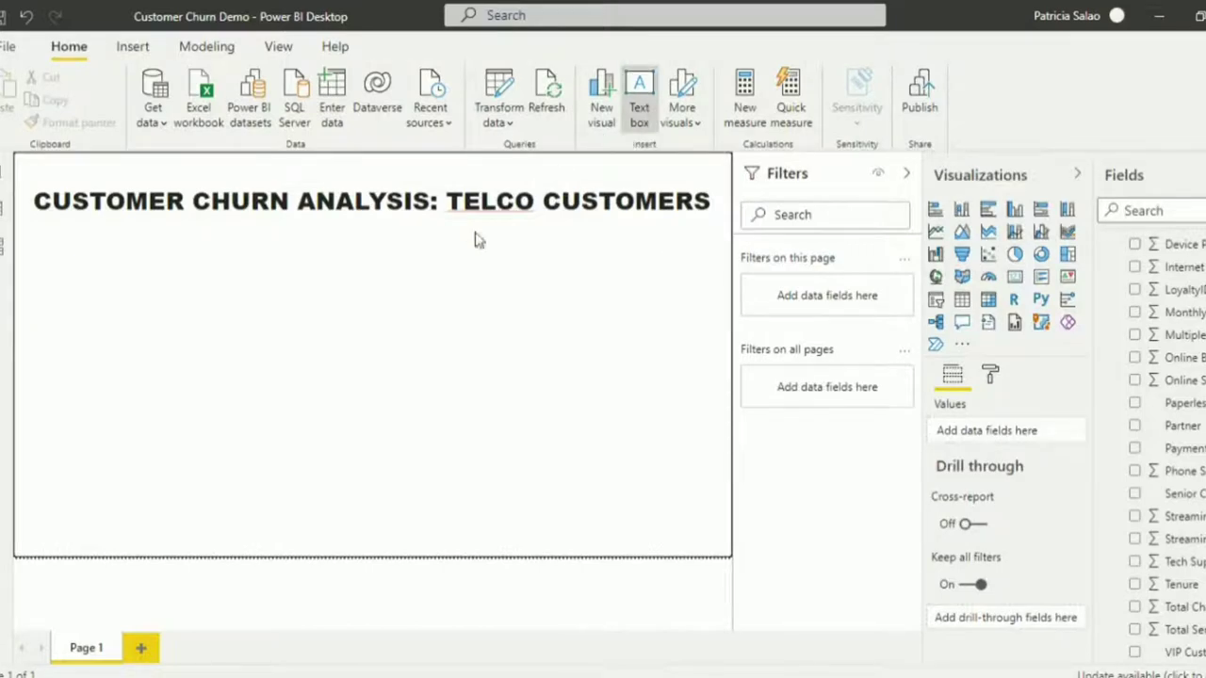
type("RETURNING CUSTOMERS")
key("ctrl+a")
key("ctrl+v")
left_click_drag(240, 338, 555, 318)
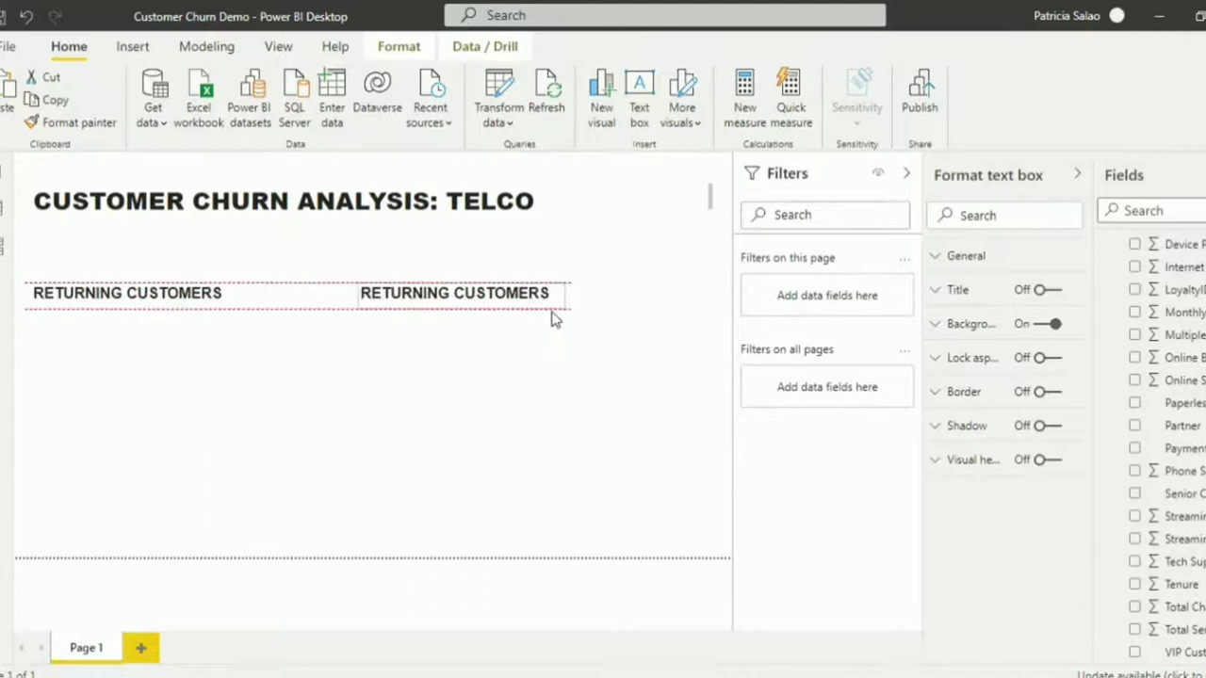
Step: Shift the copied text box slightly to the right and change its text to CUSTOMER CHURN
left_click_drag(555, 317, 583, 317)
type("CUSTOMER CHURN")
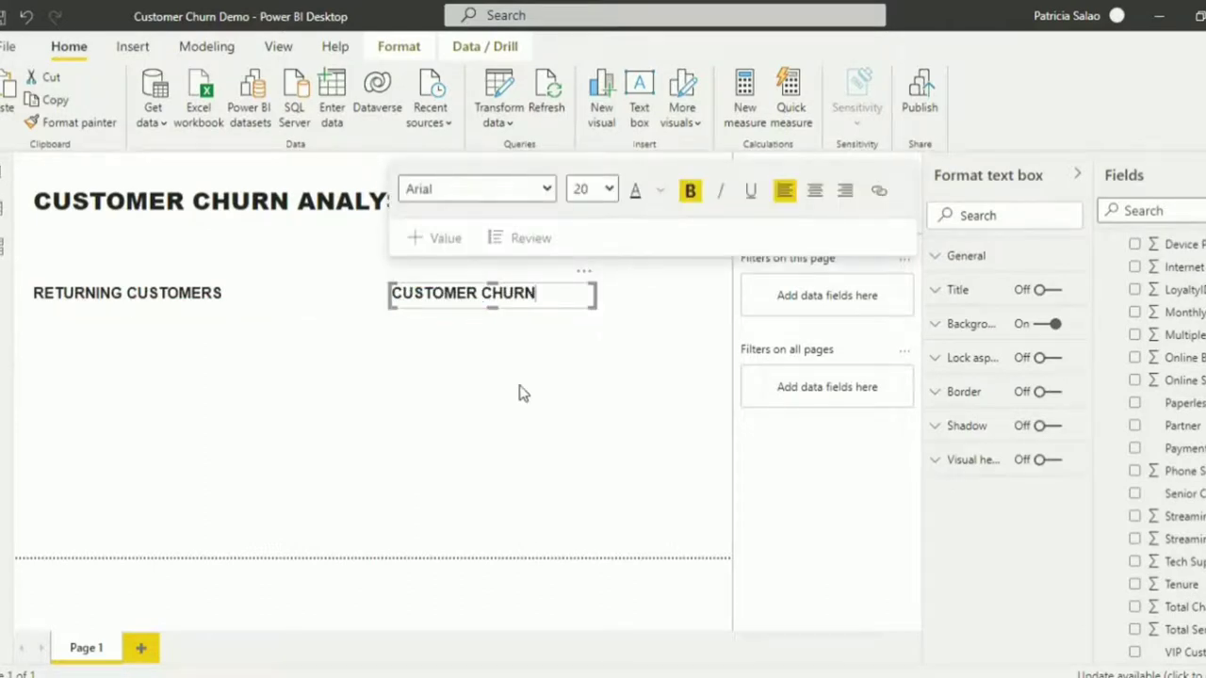
left_click(523, 394)
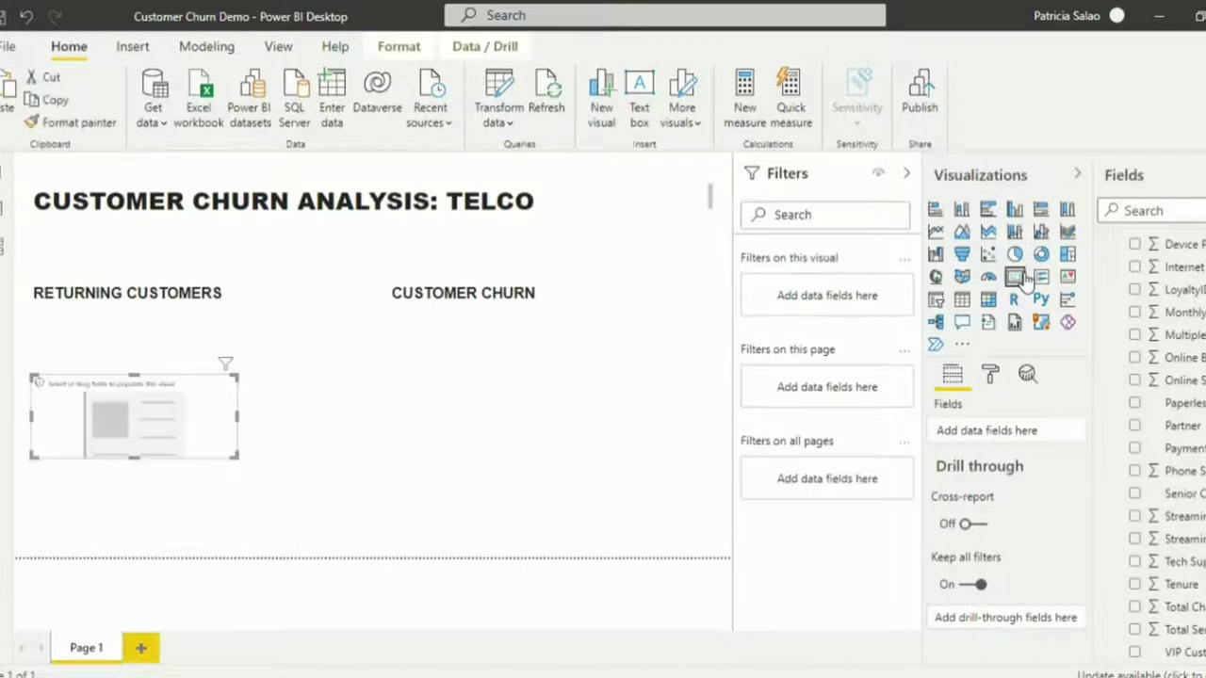
Step: Place a small card beside the RETURNING CUSTOMERS label showing the count of Churn, filtered to Churn No
left_click_drag(148, 423, 365, 303)
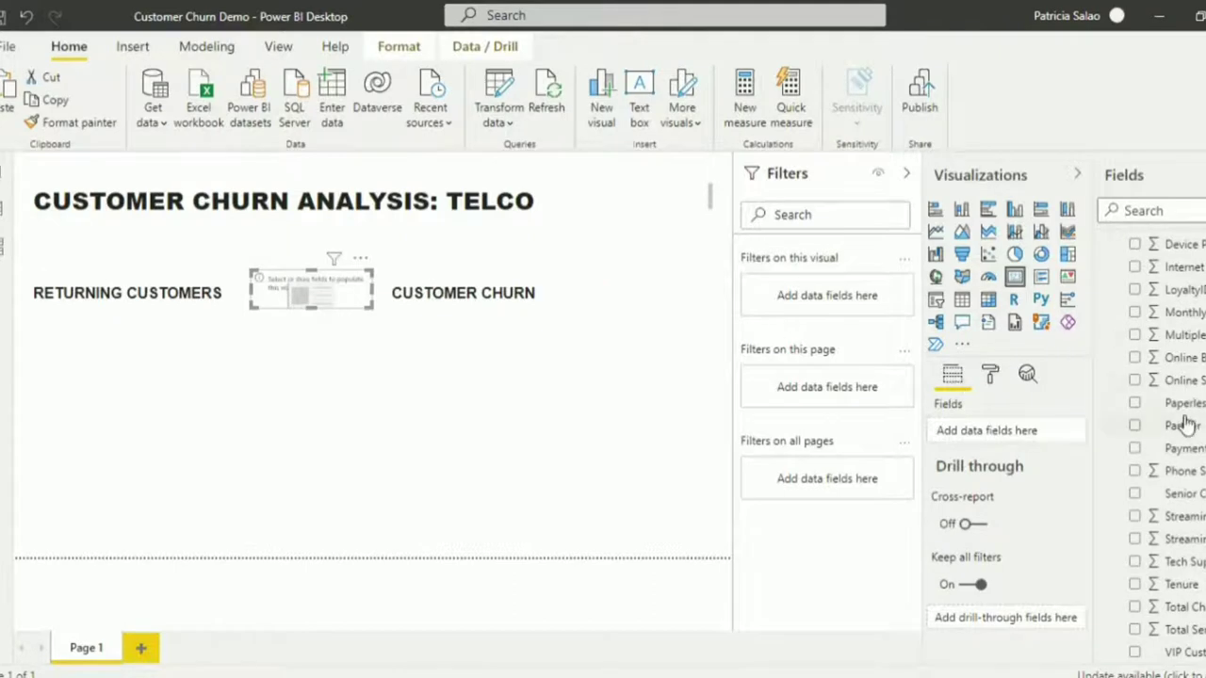
scroll(1187, 423, "up", 2)
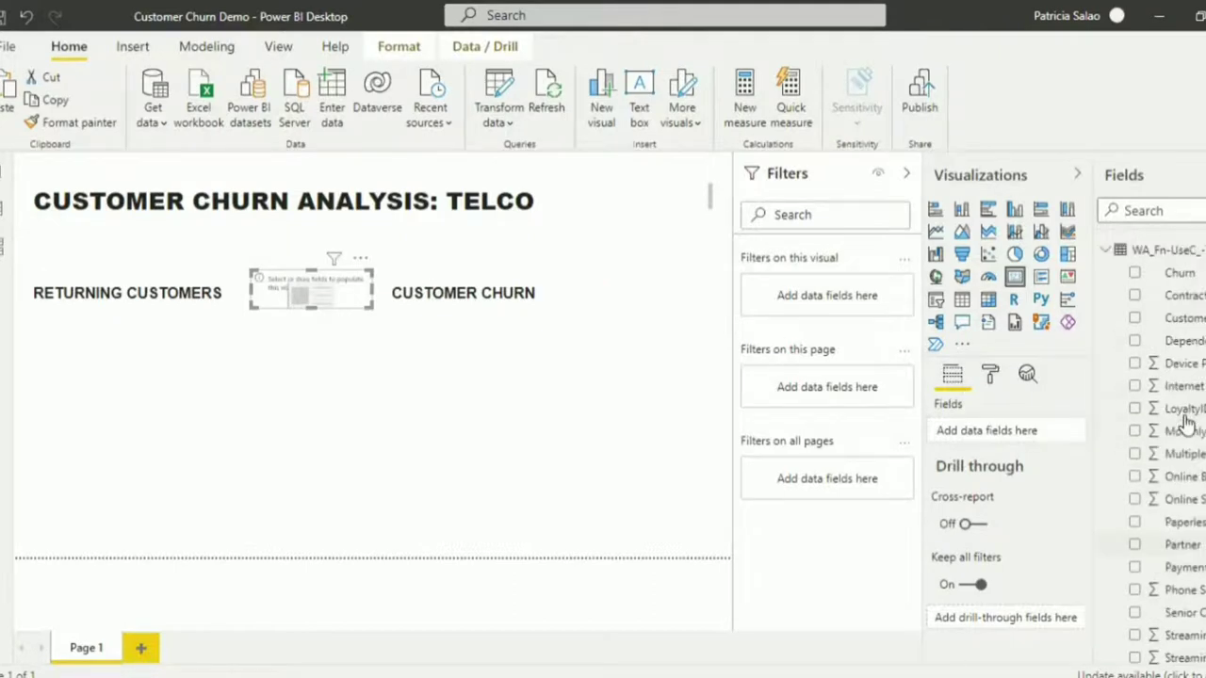
left_click(1138, 277)
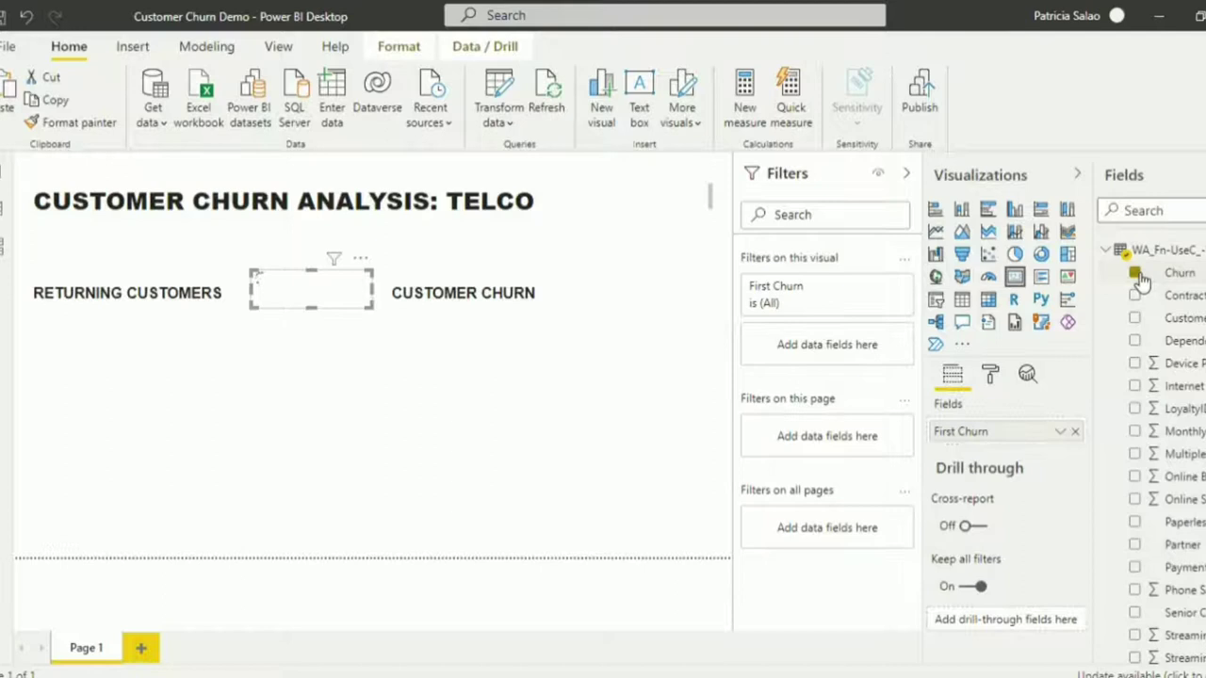
left_click(1059, 432)
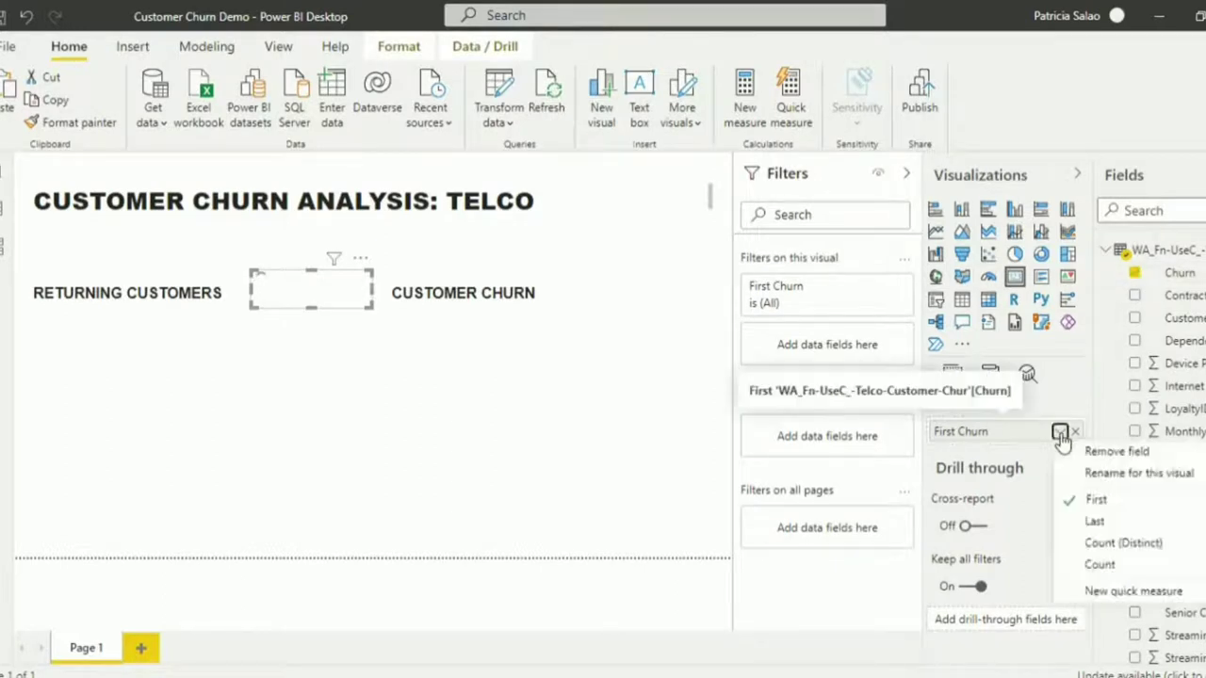
left_click(1103, 571)
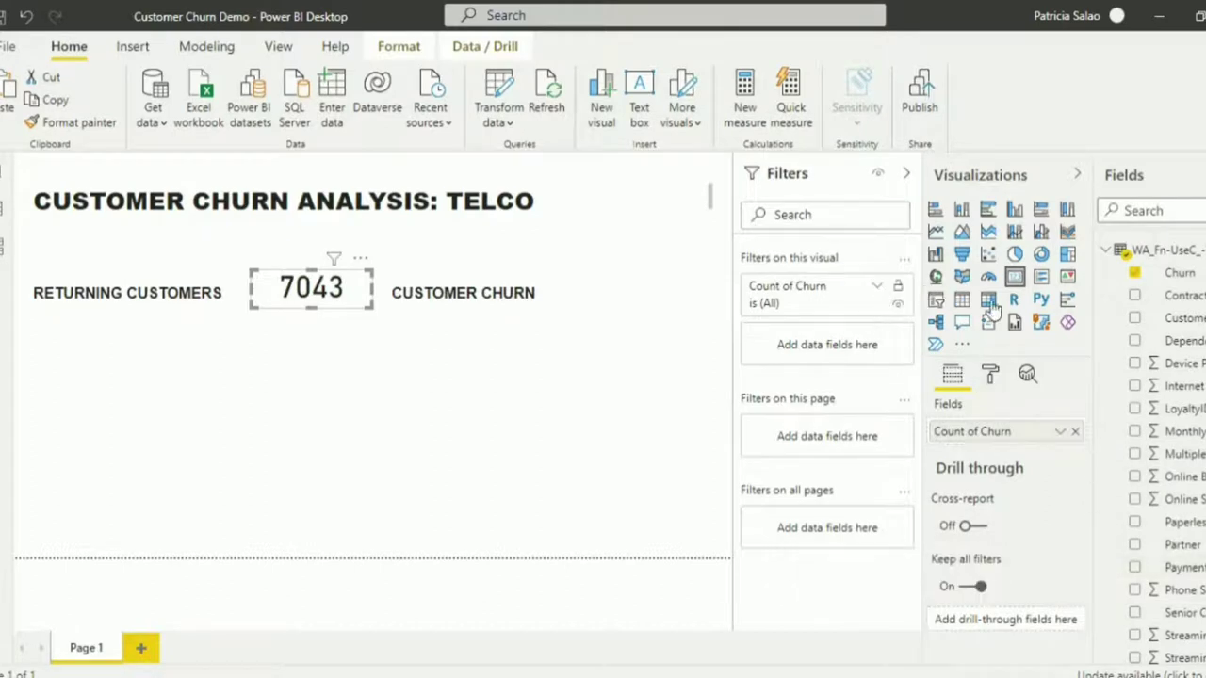
left_click_drag(1177, 272, 810, 287)
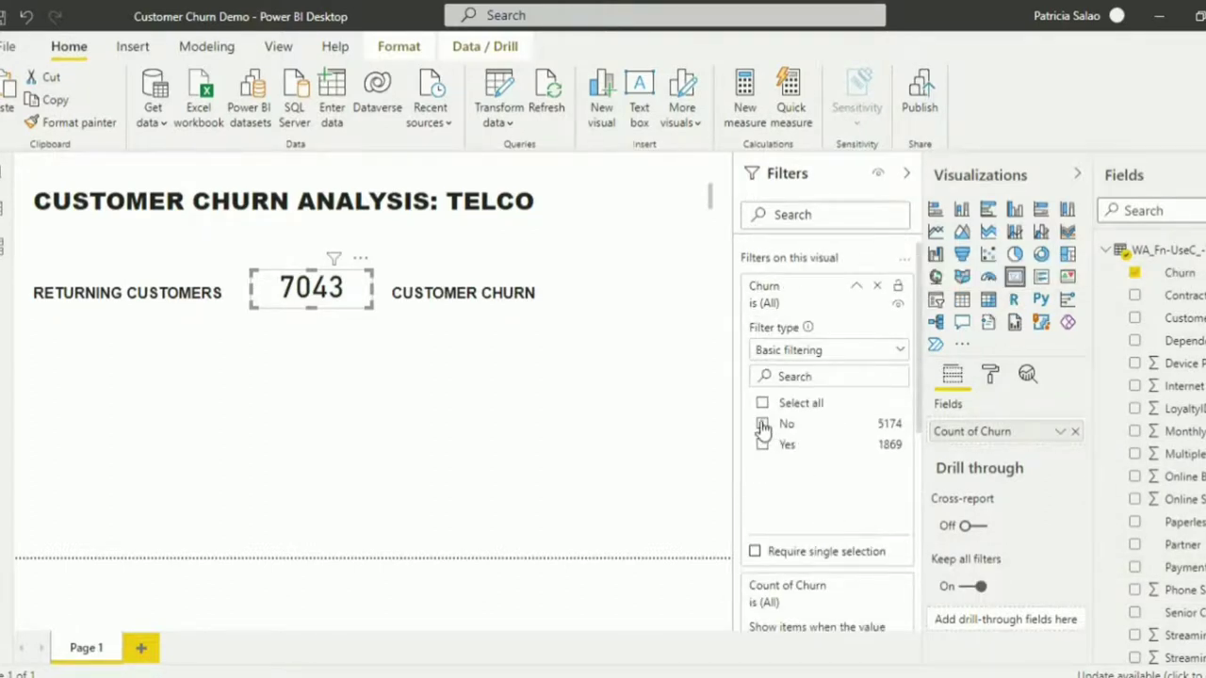
left_click(762, 425)
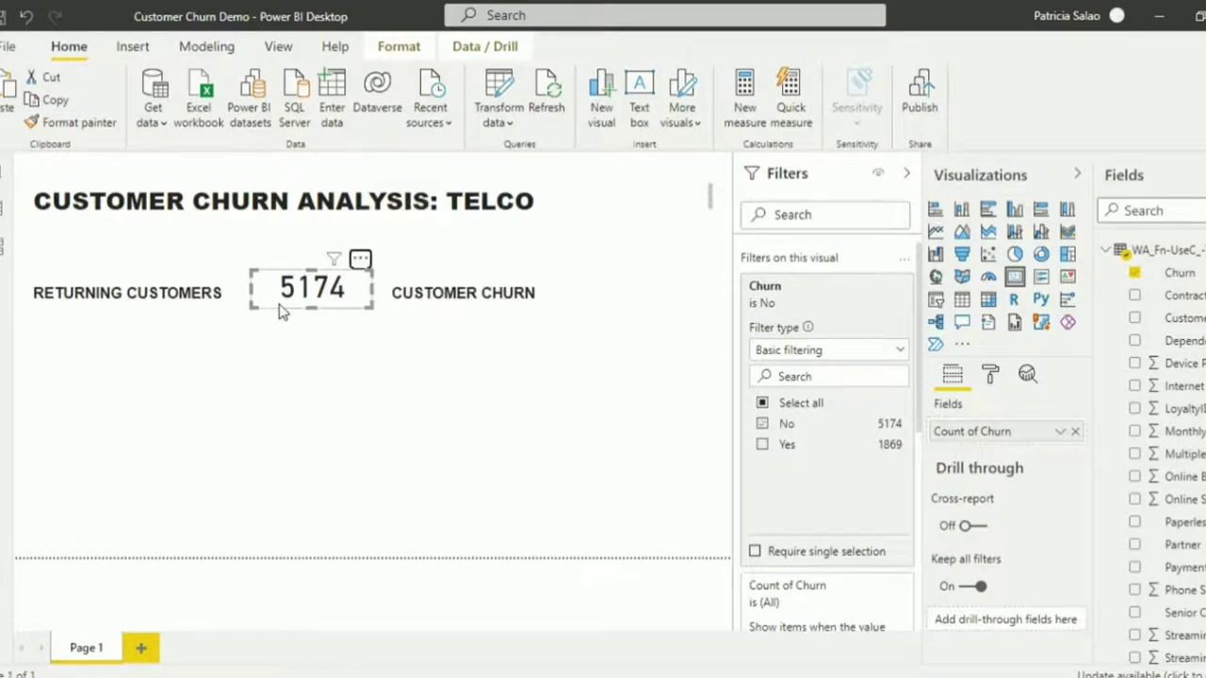
Step: Place a copy of the returning customers card beside the CUSTOMER CHURN label and filter it to Churn Yes
right_click(280, 310)
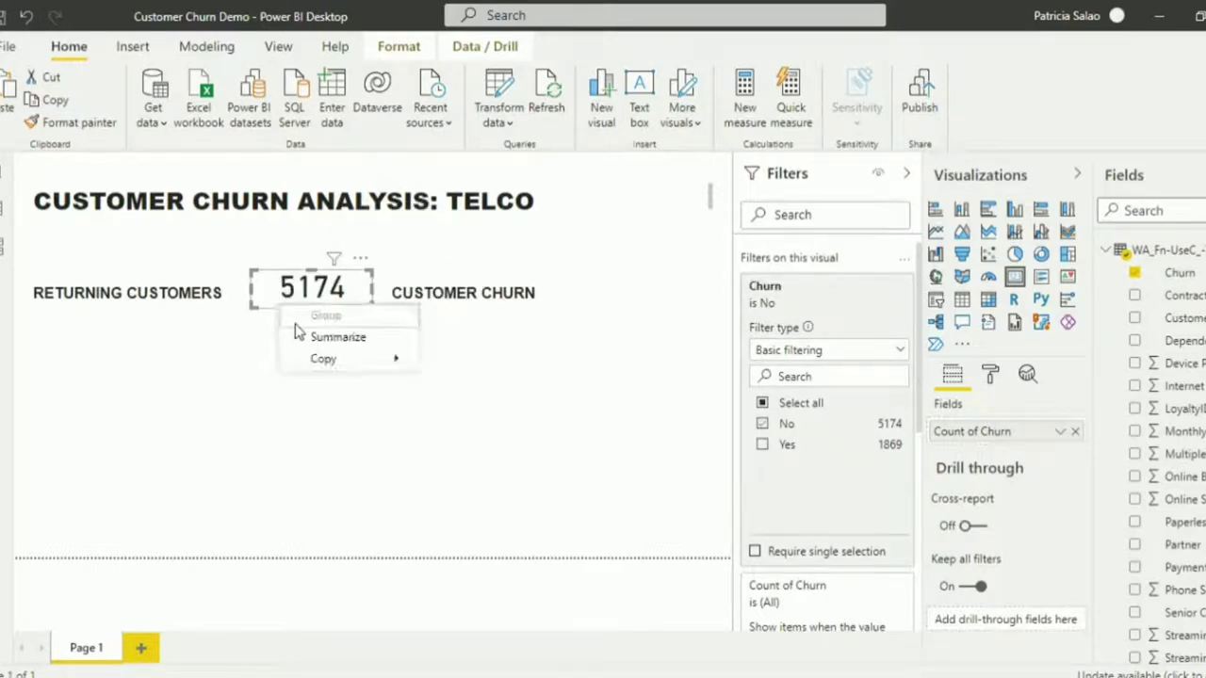
mouse_move(395, 358)
left_click(434, 361)
key("ctrl+v")
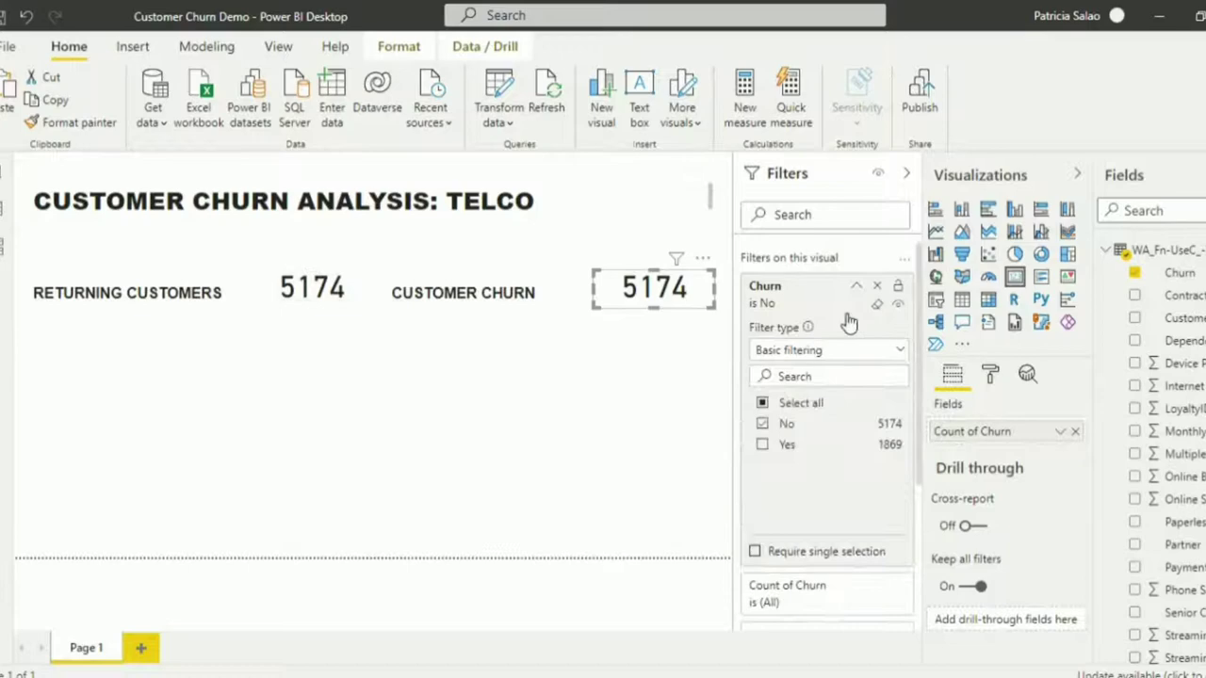
left_click(762, 445)
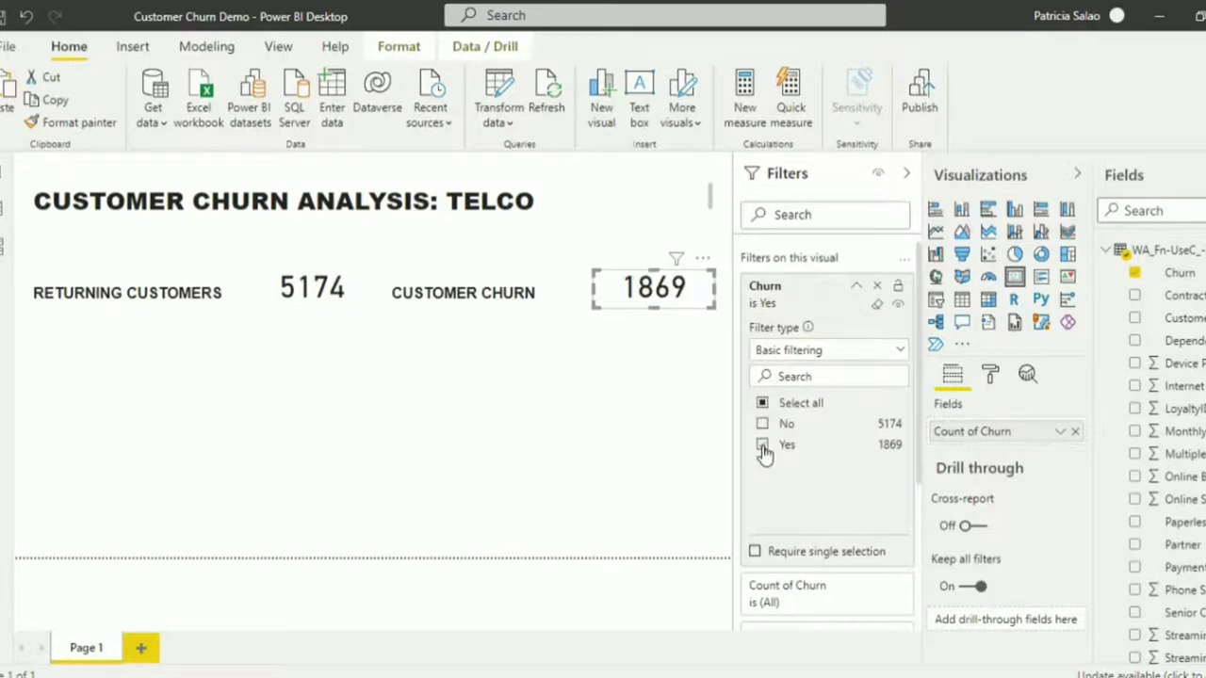
left_click(686, 415)
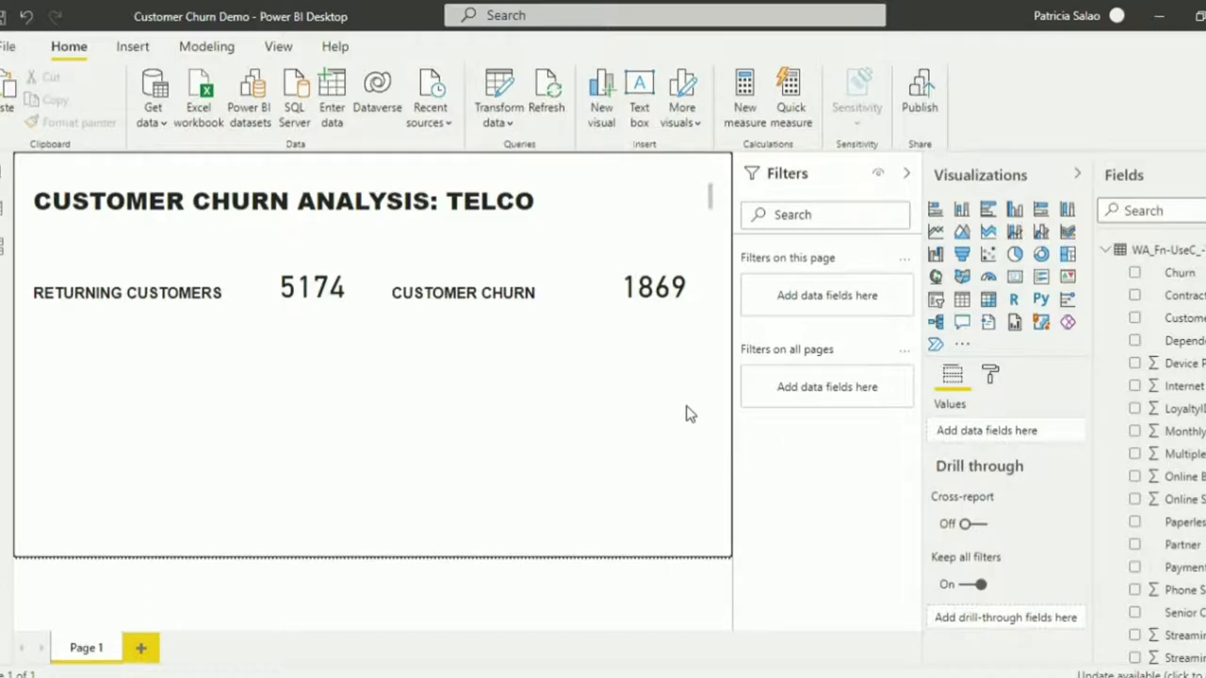
Step: Set the returning customers card's data label font to Arial and turn off its category label
left_click(343, 267)
left_click(989, 375)
left_click(974, 452)
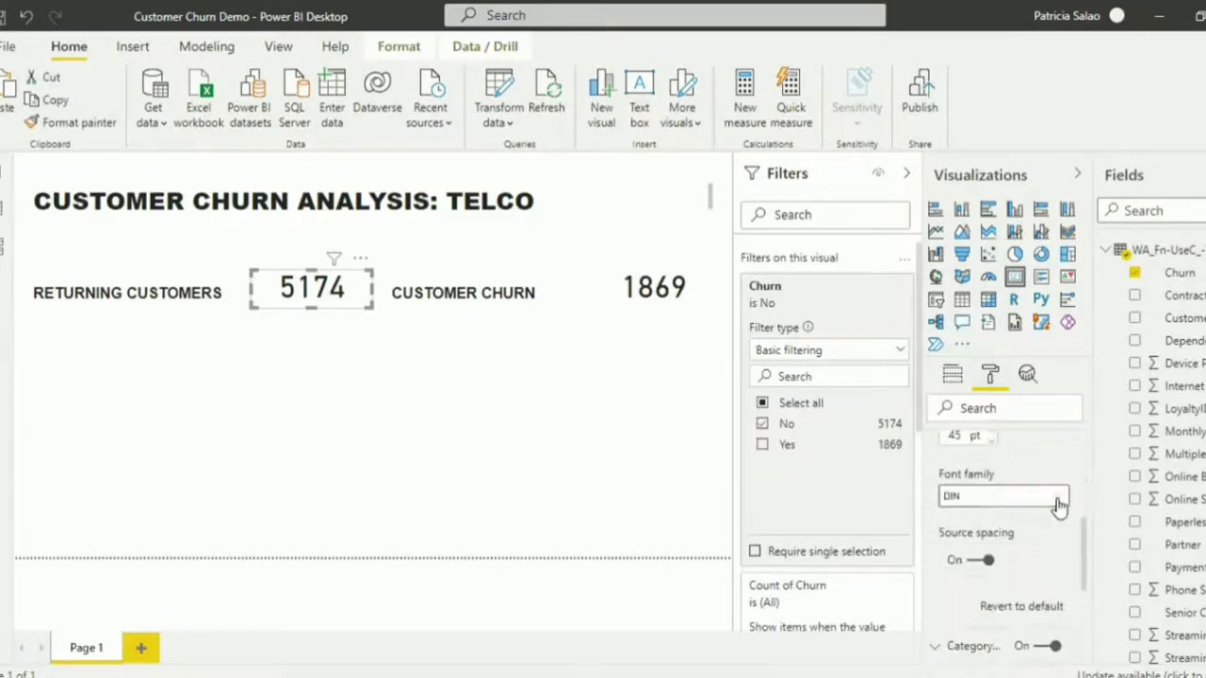
left_click(985, 495)
left_click(957, 213)
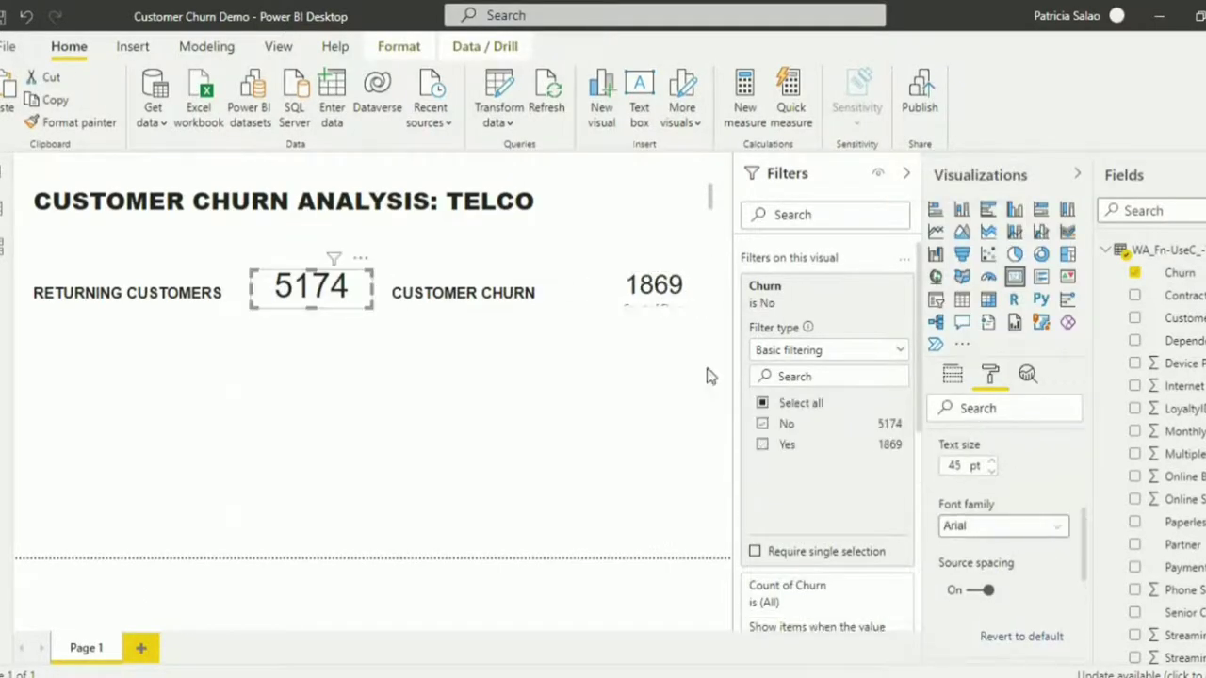
scroll(957, 465, "down", 3)
left_click(1047, 535)
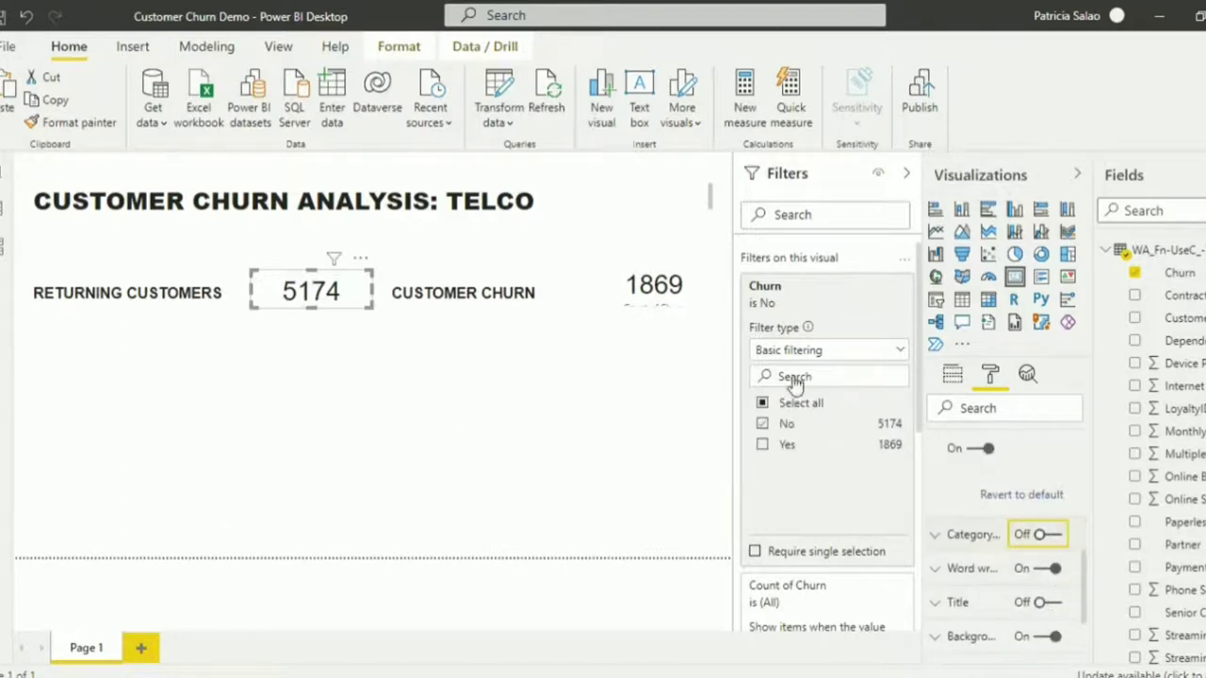
Step: Turn on the border for both the returning customers card and the customer churn card
scroll(1002, 533, "down", 3)
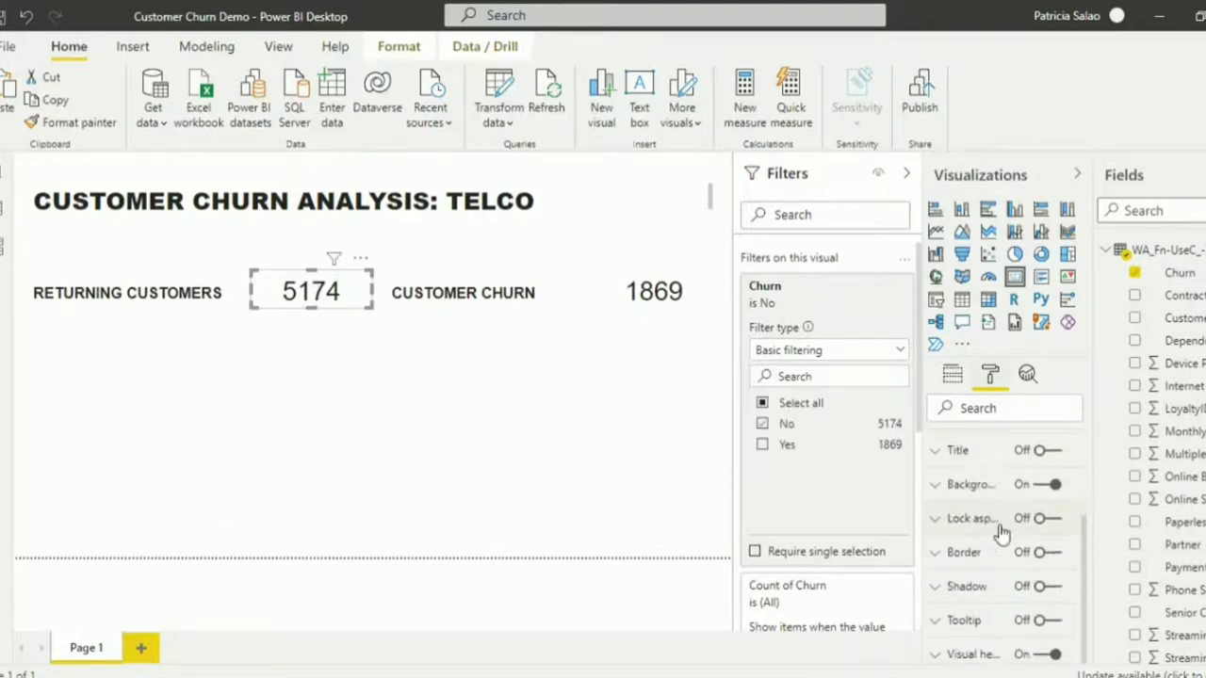
left_click(1044, 554)
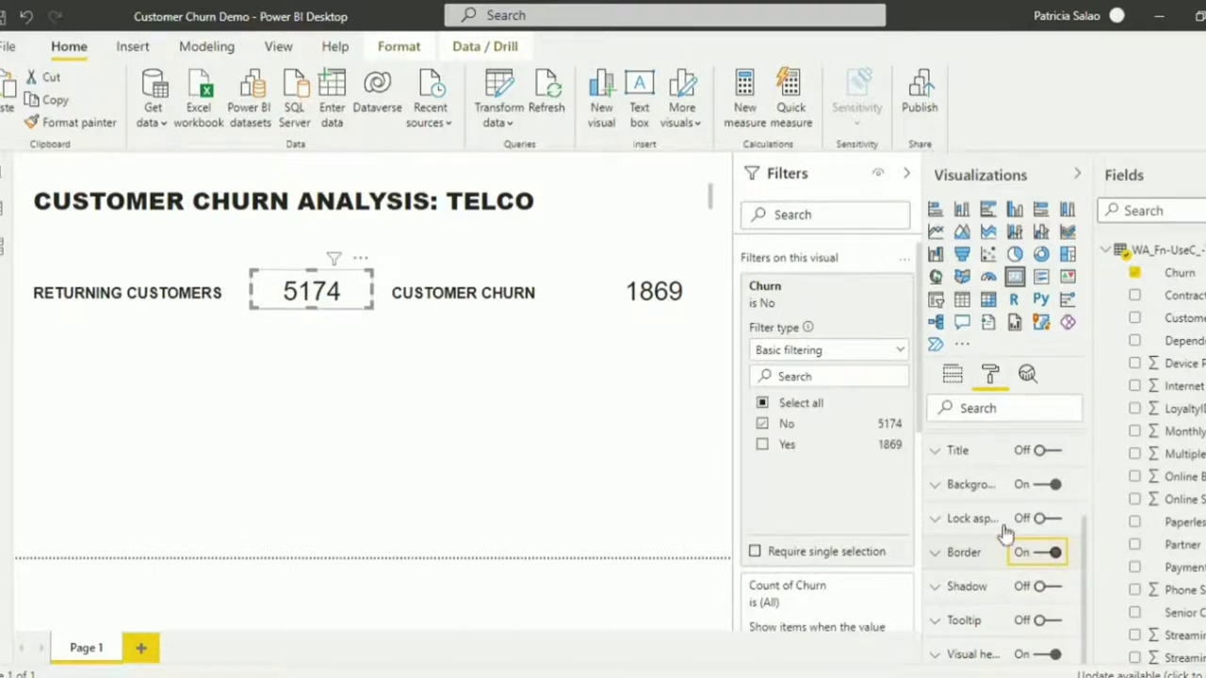
left_click(663, 299)
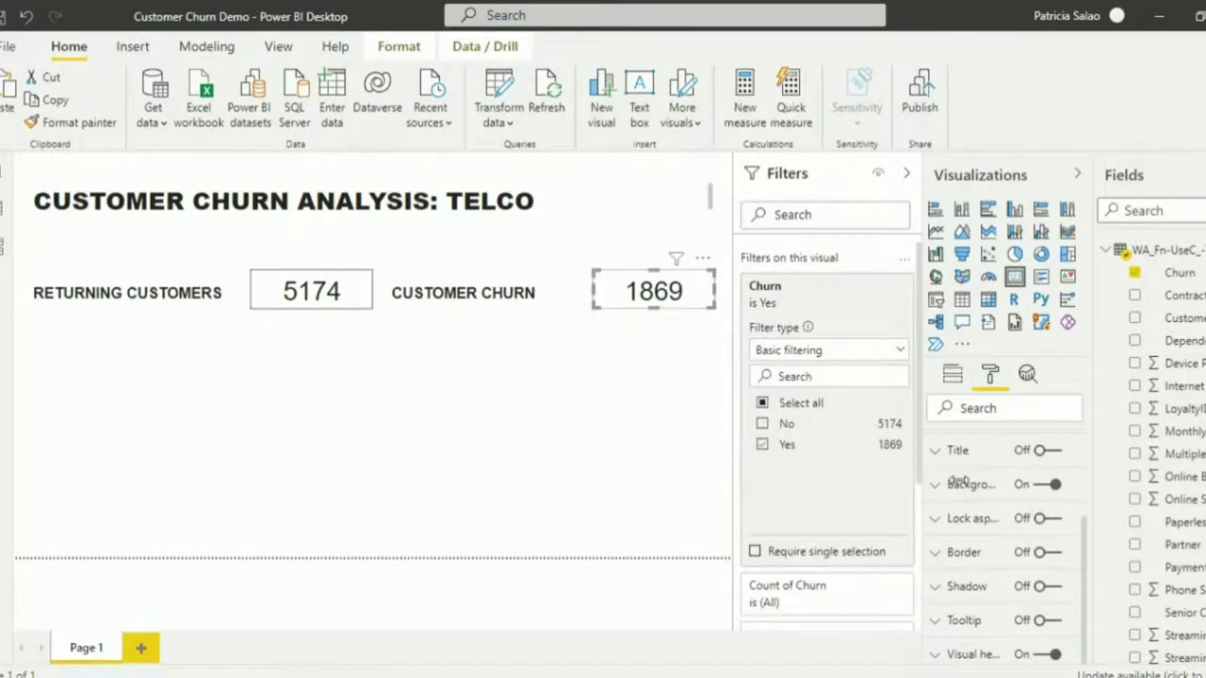
left_click(1040, 556)
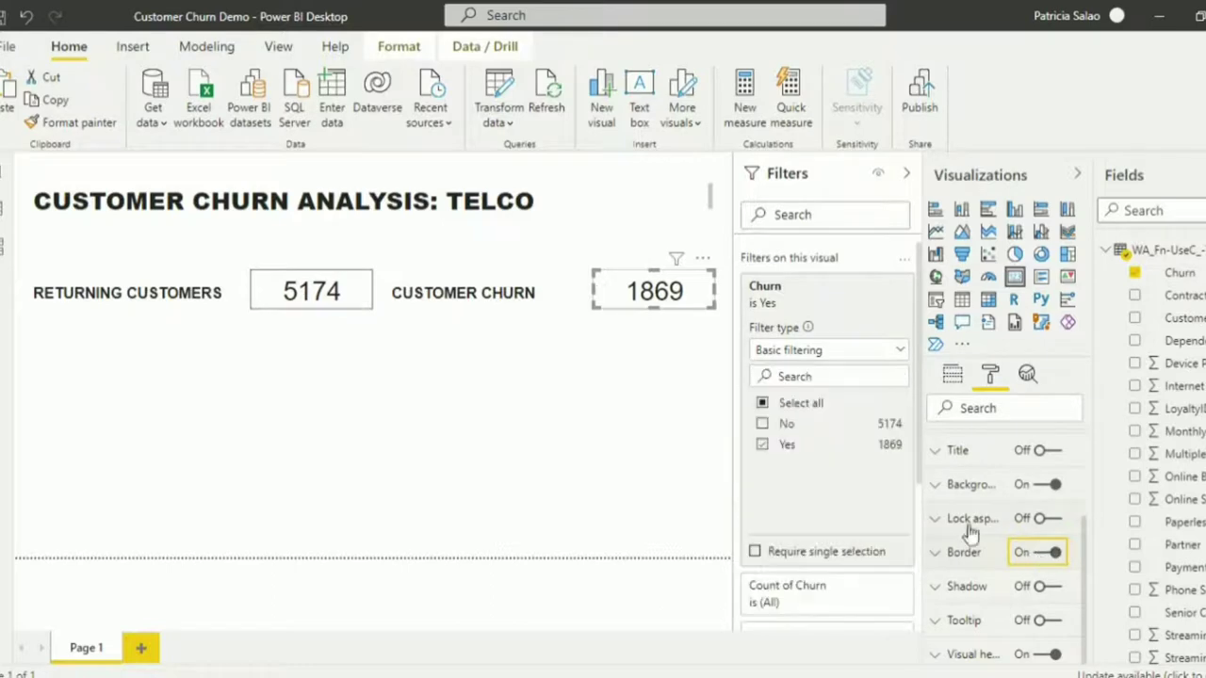
left_click(625, 444)
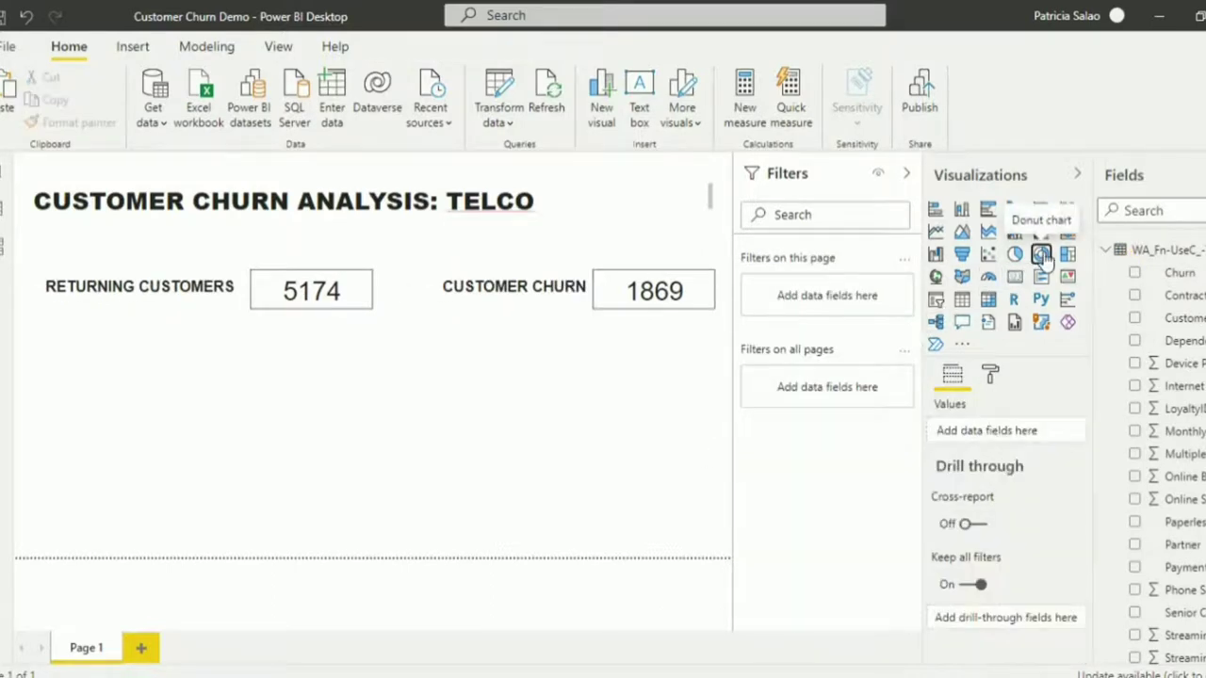
Step: Insert a donut chart below the RETURNING CUSTOMERS label with VIP Customer as legend, and add the Churn field to it
left_click(1041, 255)
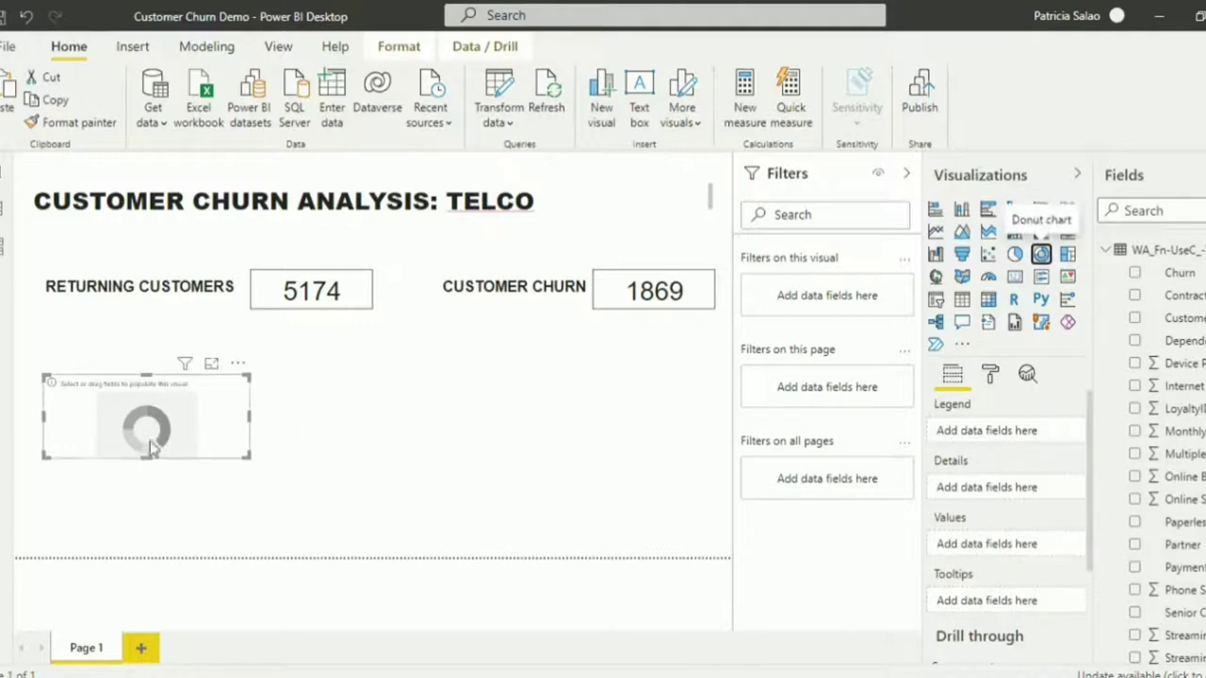
left_click_drag(130, 433, 132, 388)
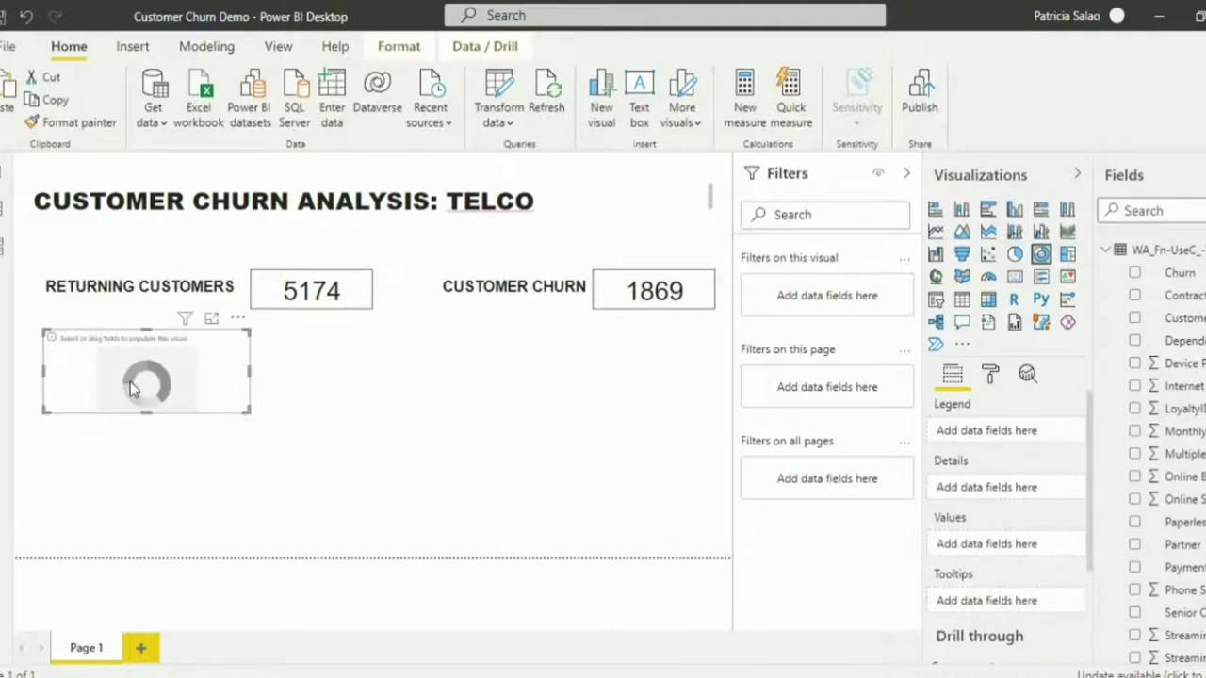
scroll(1136, 565, "down", 3)
left_click(1135, 654)
scroll(1136, 471, "up", 3)
left_click(1135, 273)
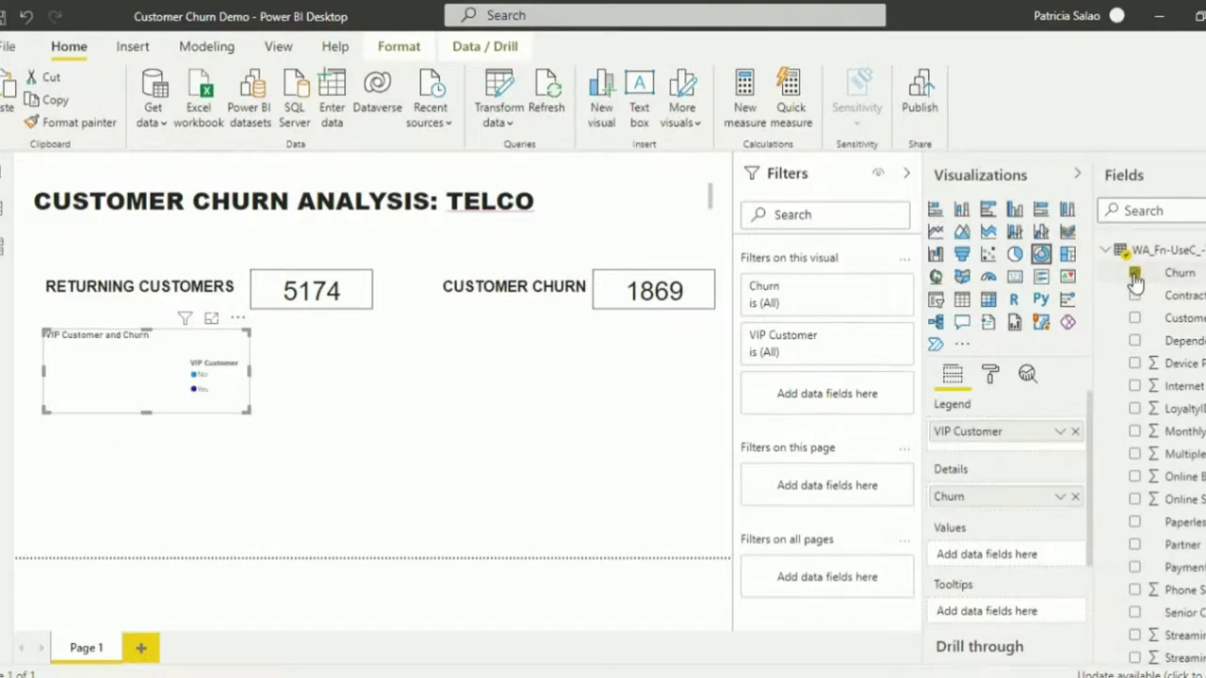
Step: Use the count of Churn as the donut chart's values and filter the chart to Churn No
left_click(1060, 497)
mouse_move(1093, 562)
left_click(961, 583)
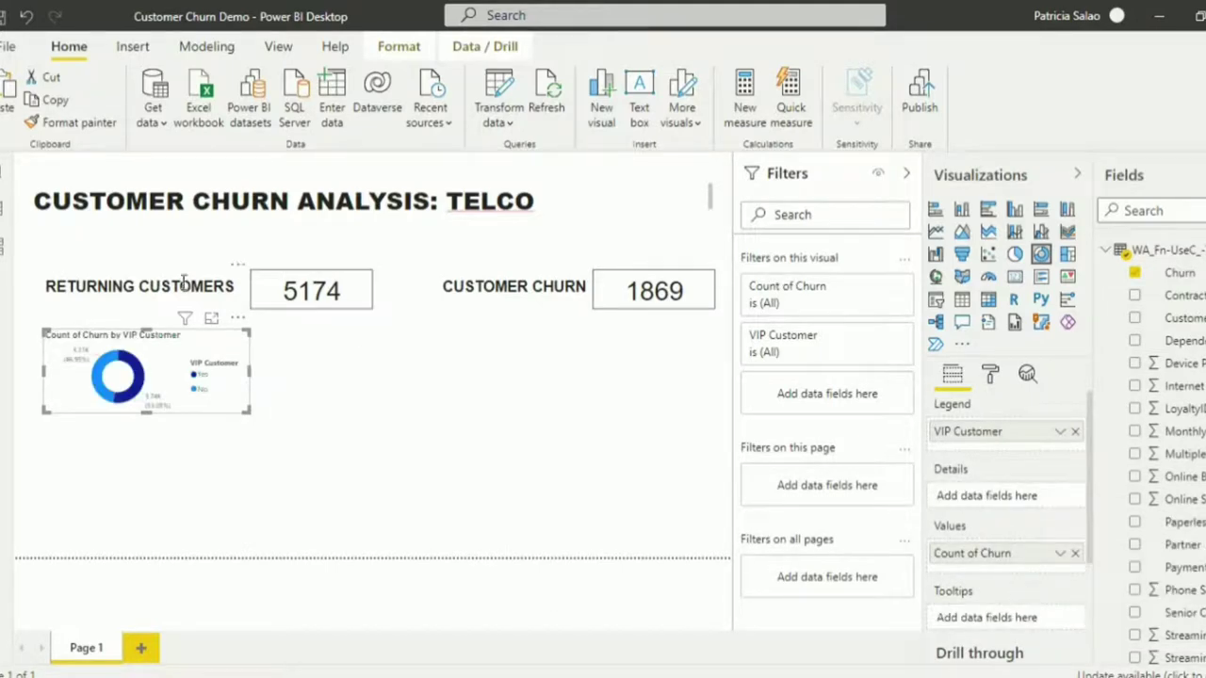
left_click_drag(1179, 273, 842, 404)
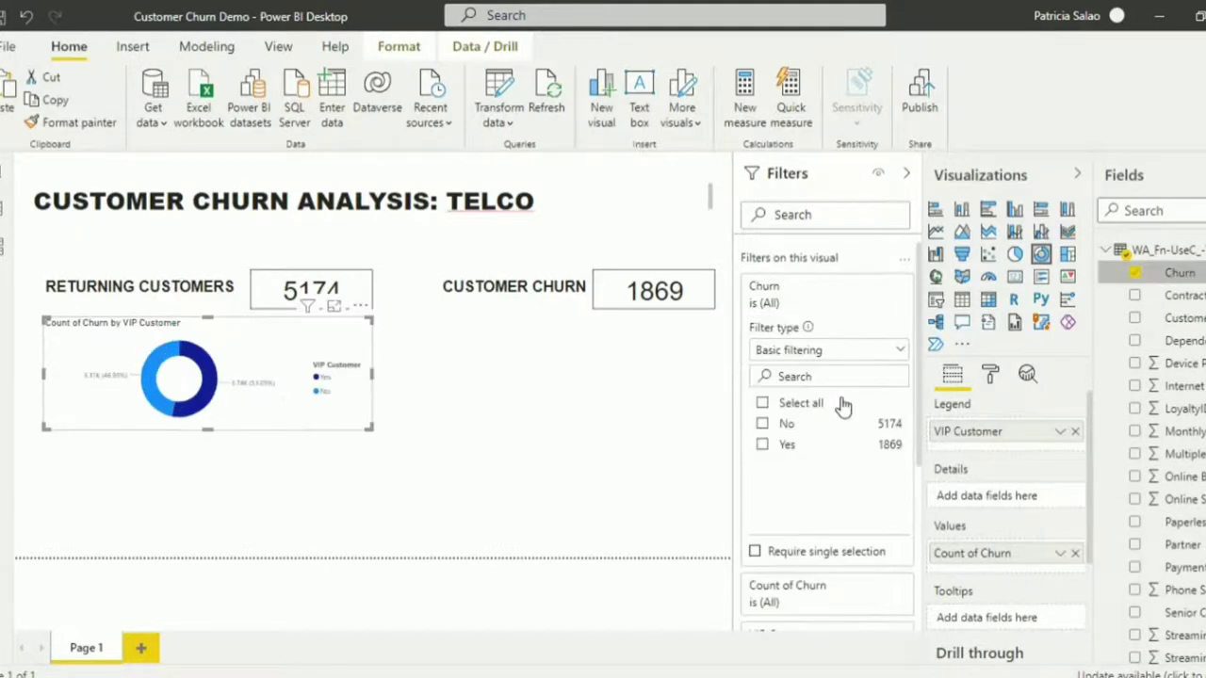
left_click(762, 425)
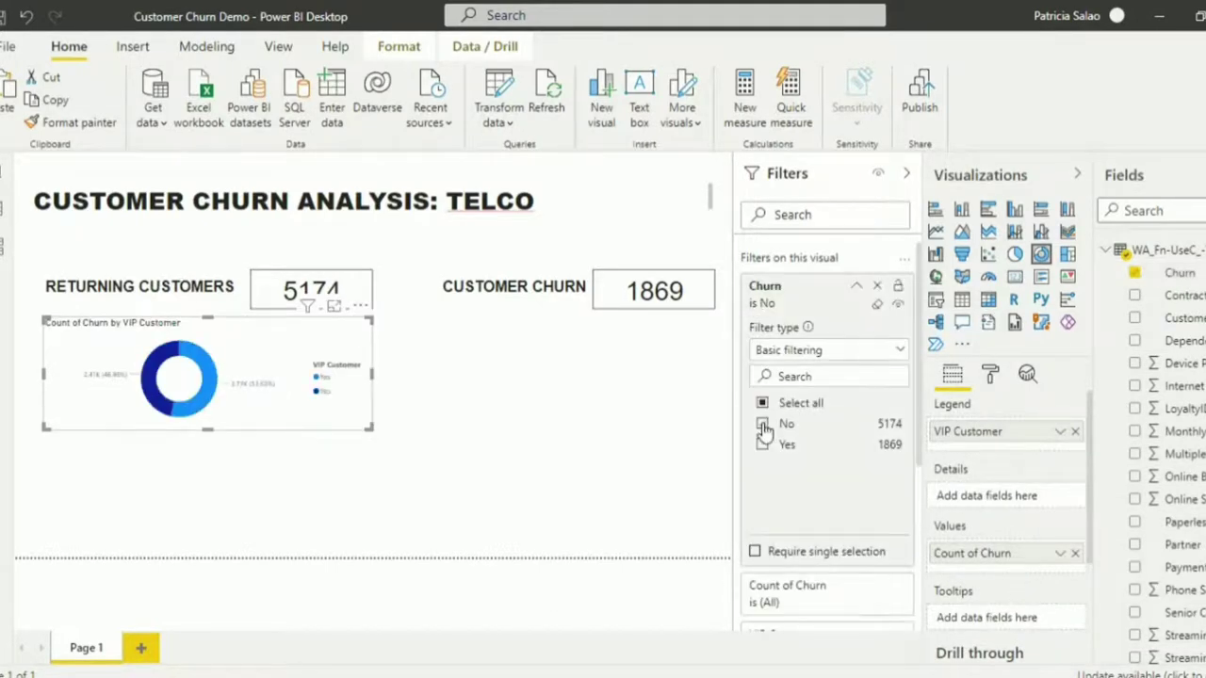
Step: Change the donut chart's title text to VIP Customers
left_click(990, 374)
left_click(960, 614)
scroll(962, 618, "down", 1)
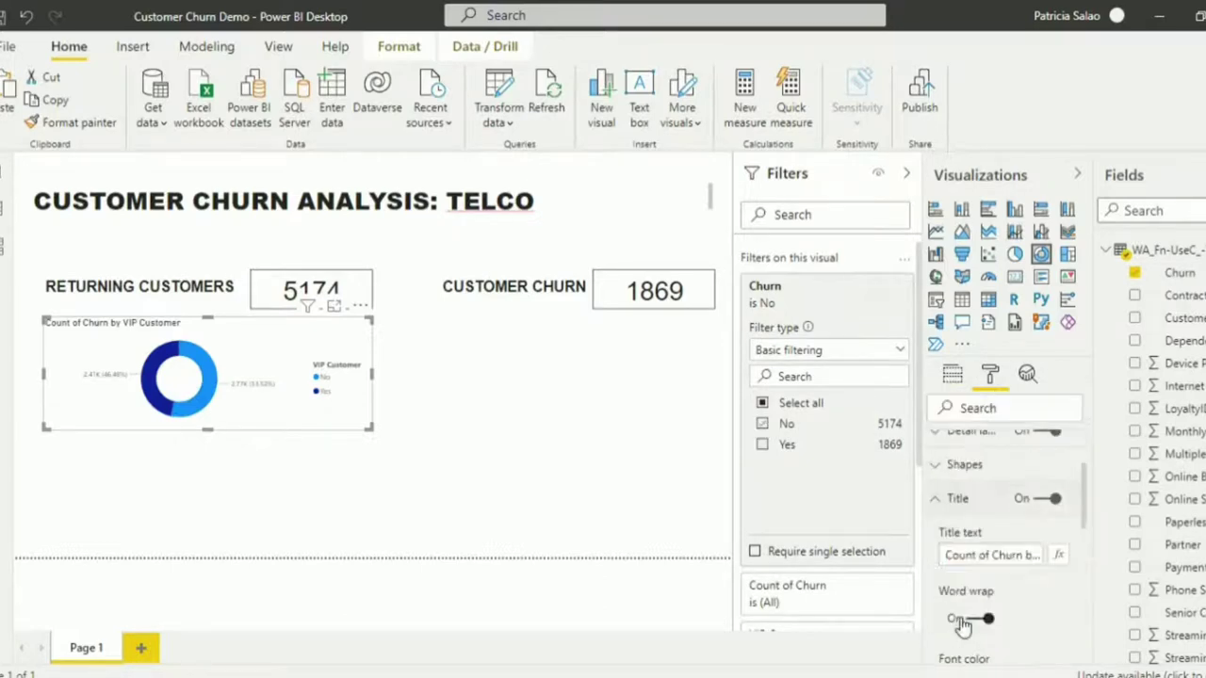
triple_click(986, 554)
type("VIP Customers")
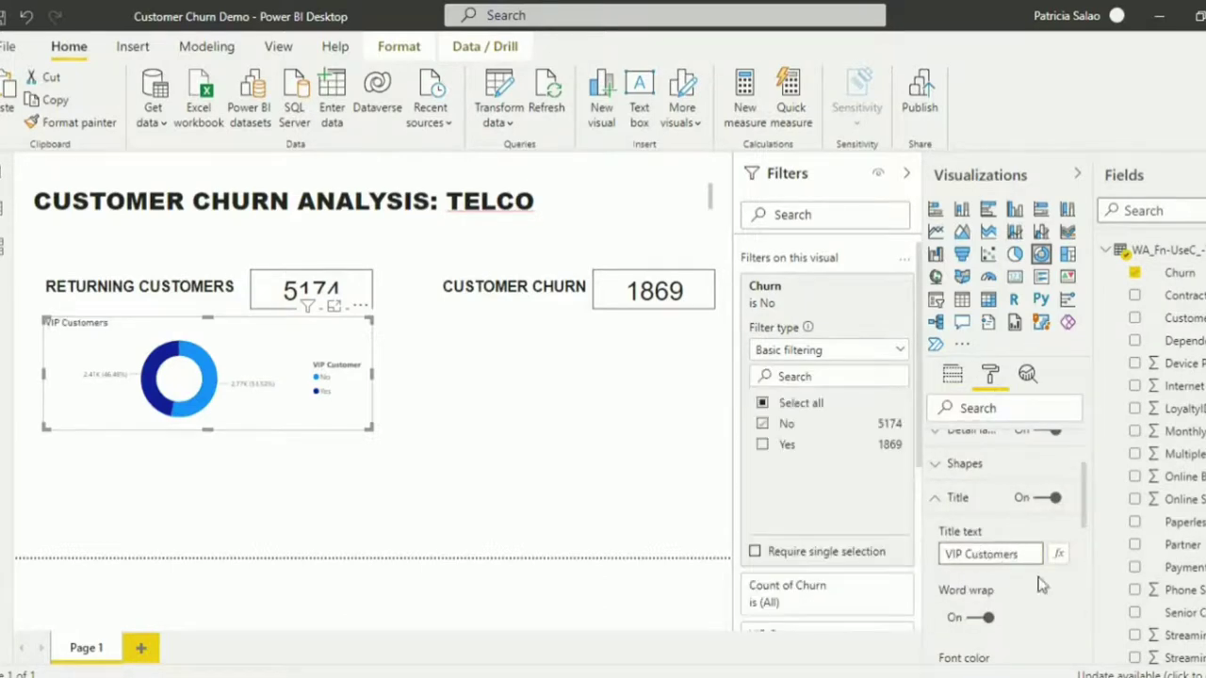
Step: Set the donut chart title's text size to 18 pt and its font family to Arial
scroll(1041, 585, "down", 1)
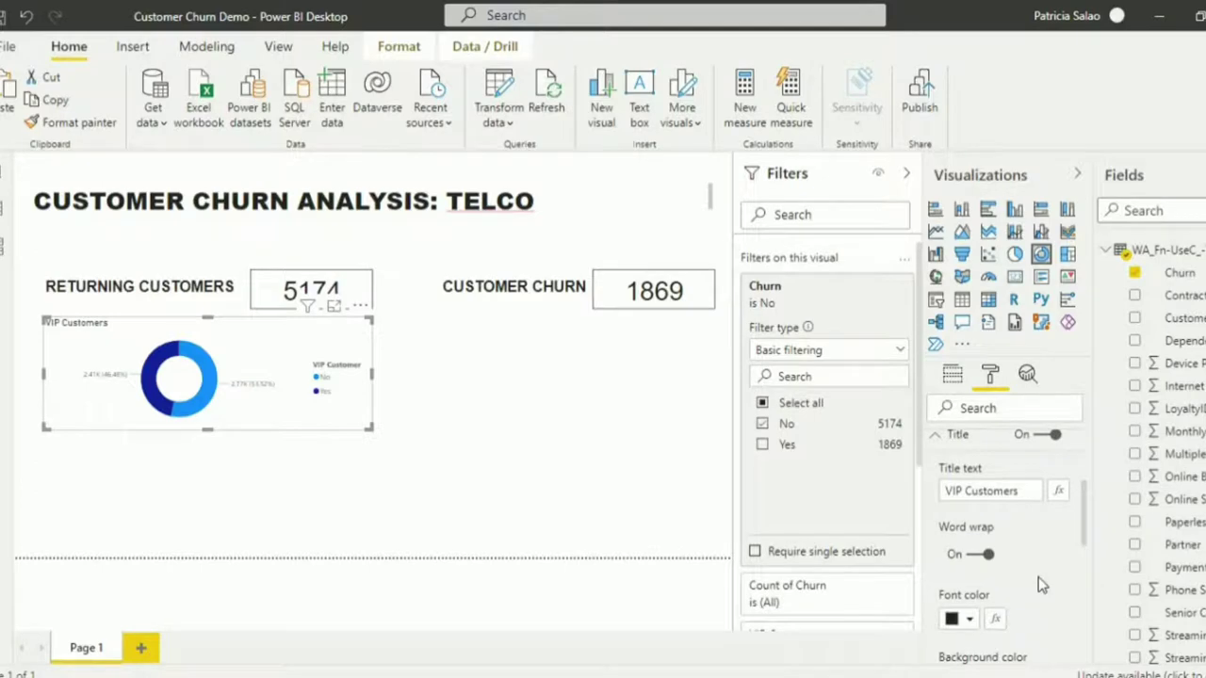
scroll(1041, 585, "down", 3)
left_click(991, 572)
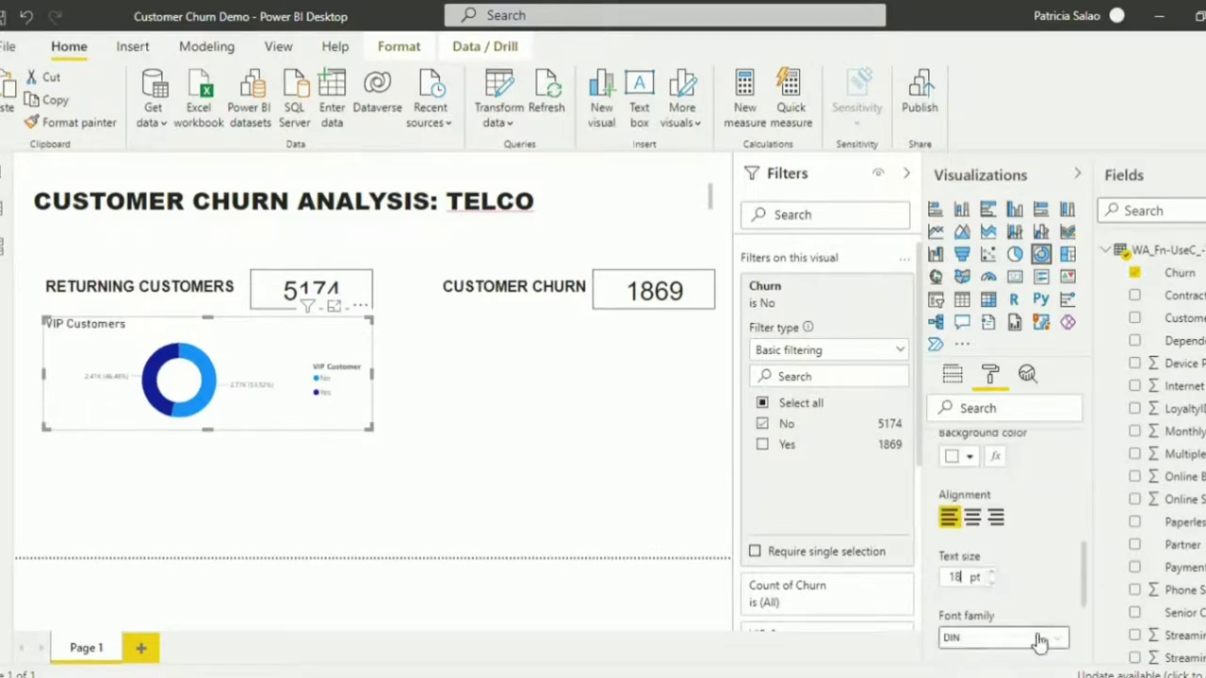
left_click(1041, 641)
left_click(980, 354)
Step: Set the donut chart's detail label style to All detail labels
scroll(982, 523, "up", 5)
left_click(984, 526)
left_click(982, 659)
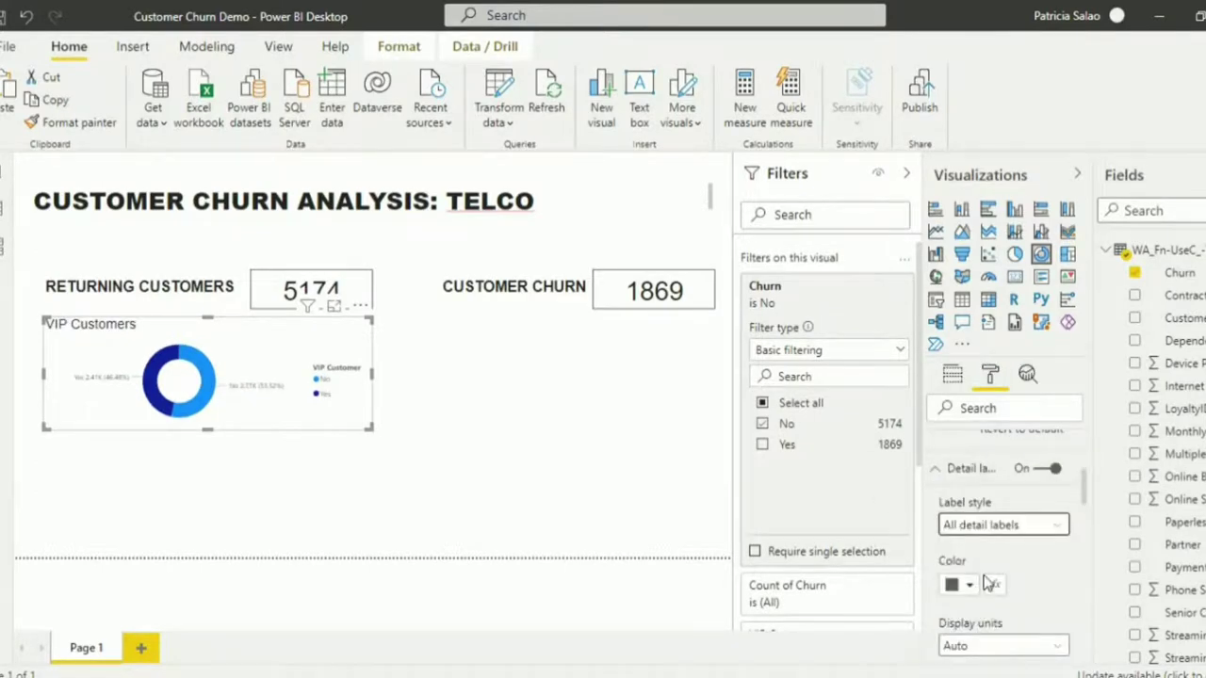
Step: Turn off the donut chart's legend and turn on its border
scroll(986, 584, "down", 2)
scroll(986, 565, "up", 5)
left_click(971, 484)
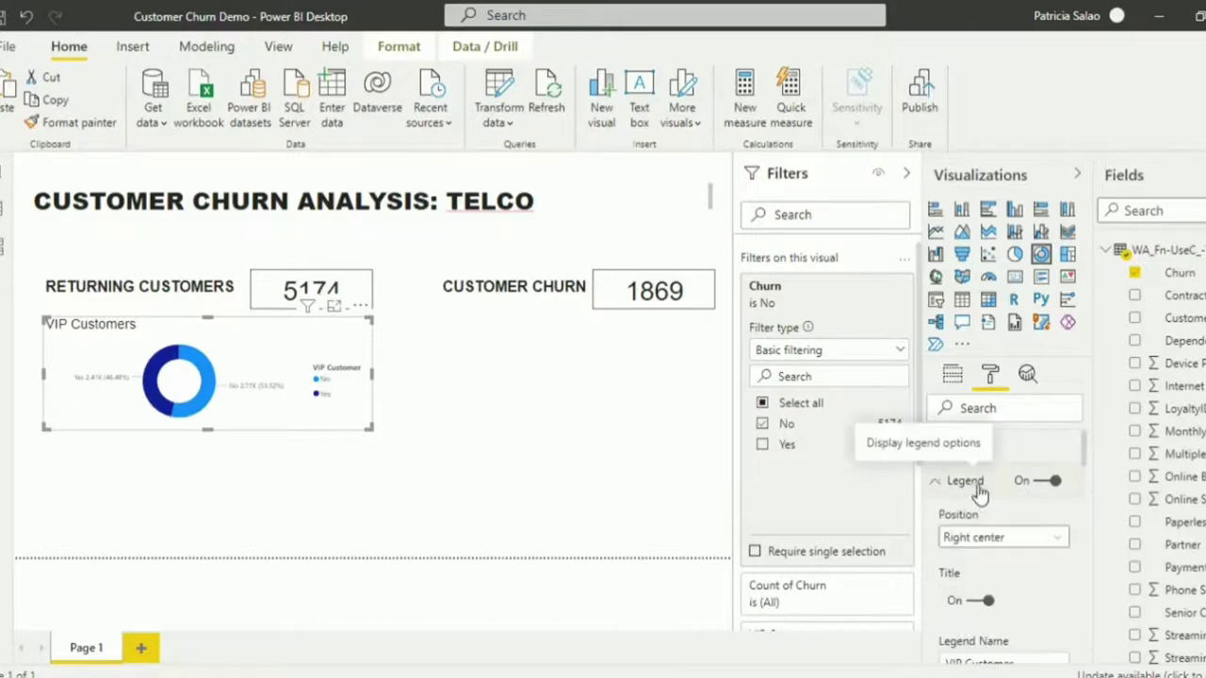
left_click(1055, 482)
scroll(982, 498, "down", 5)
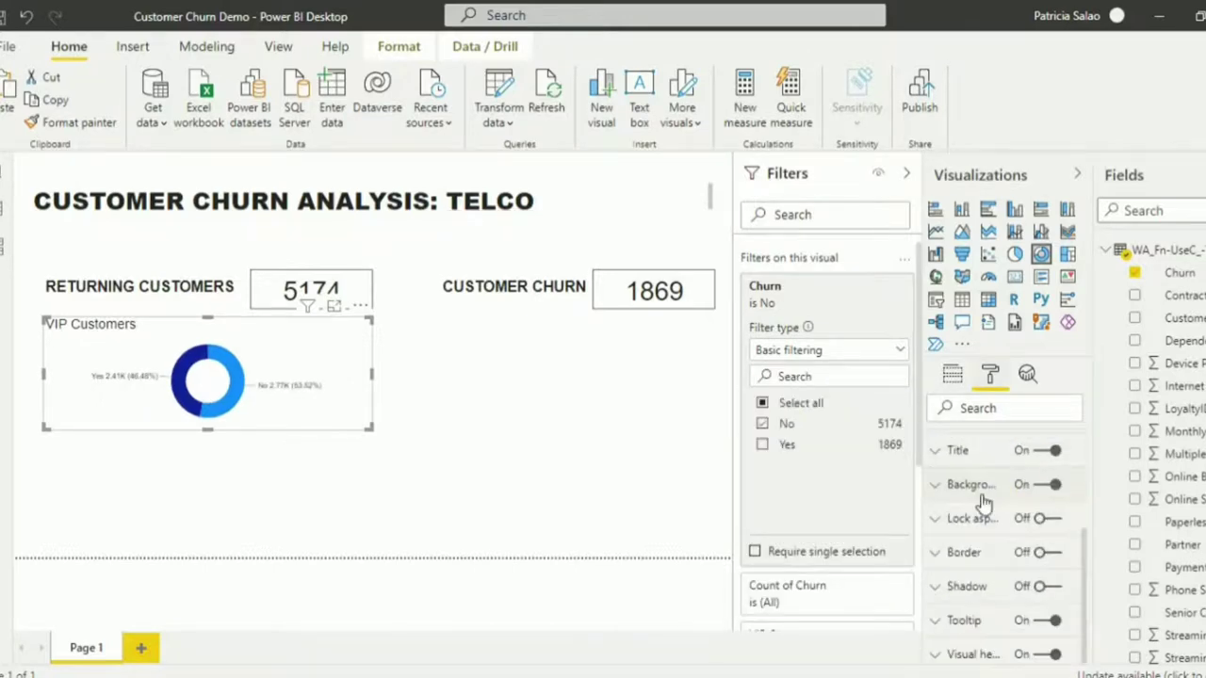
left_click(1041, 554)
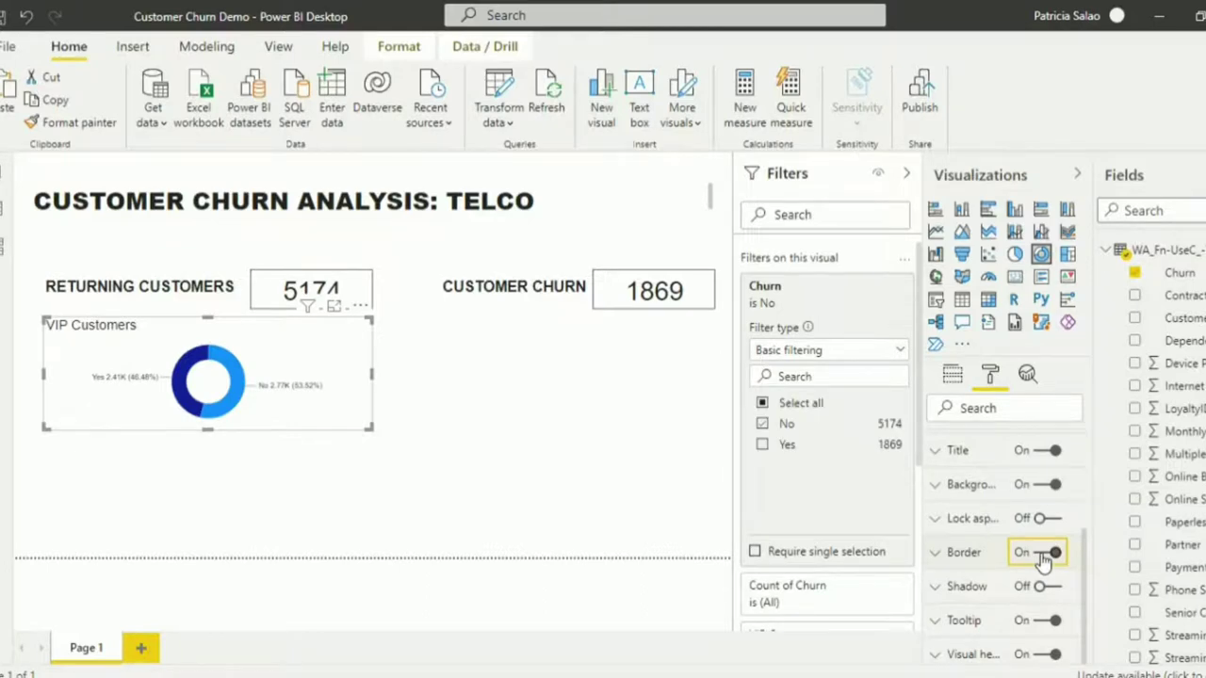
Step: Duplicate the VIP Customers donut chart under Customer Churn and filter the copy to Churn Yes
left_click(323, 433)
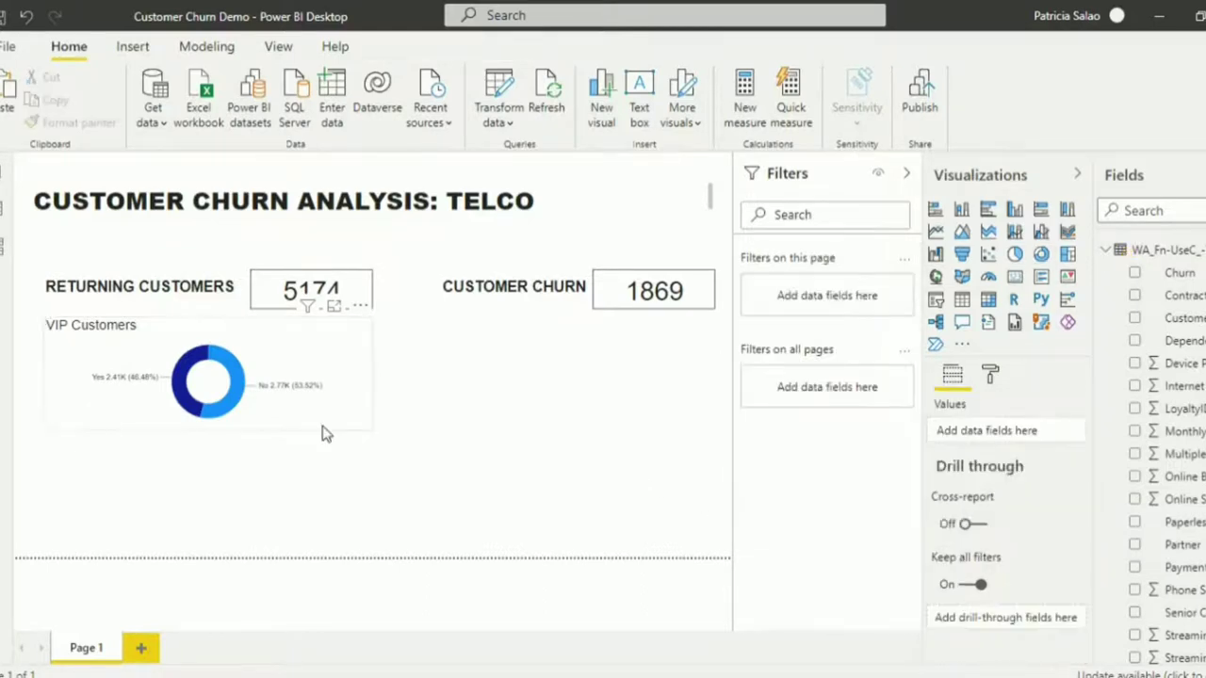
left_click(323, 433)
right_click(323, 432)
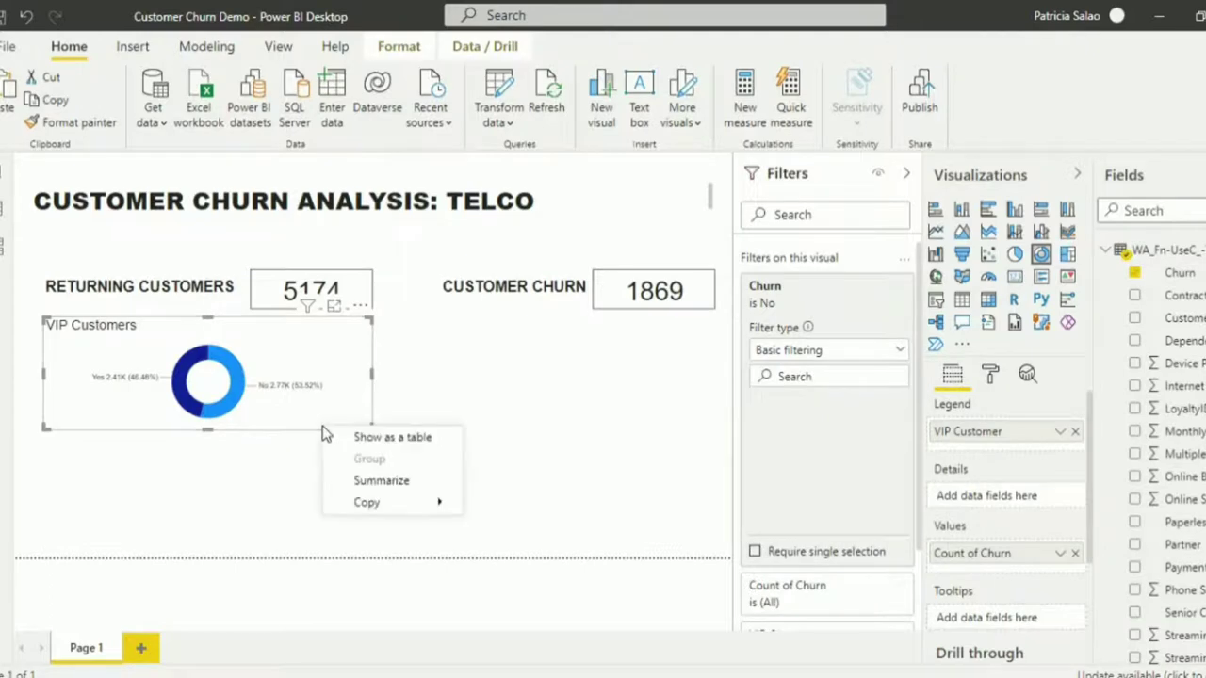
mouse_move(433, 508)
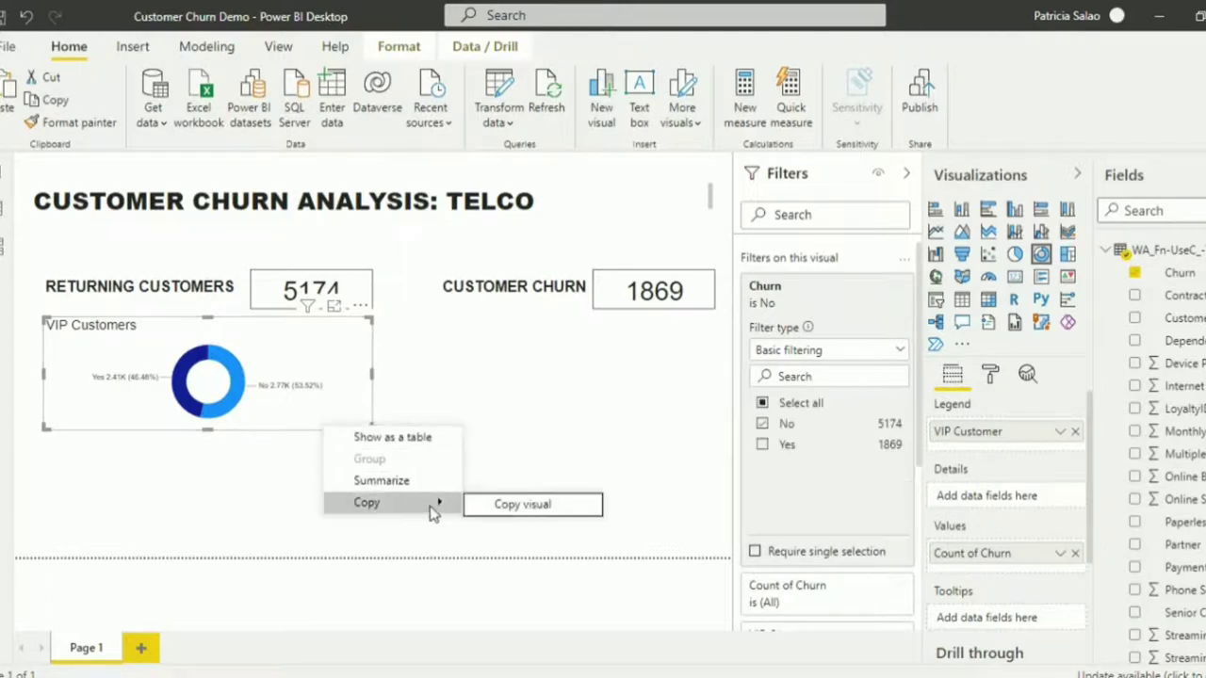
left_click(508, 505)
key("ctrl+v")
left_click(762, 445)
Step: Colour the Customer Churn donut chart's Yes slice orange #E66C37 and its No slice grey
left_click(990, 374)
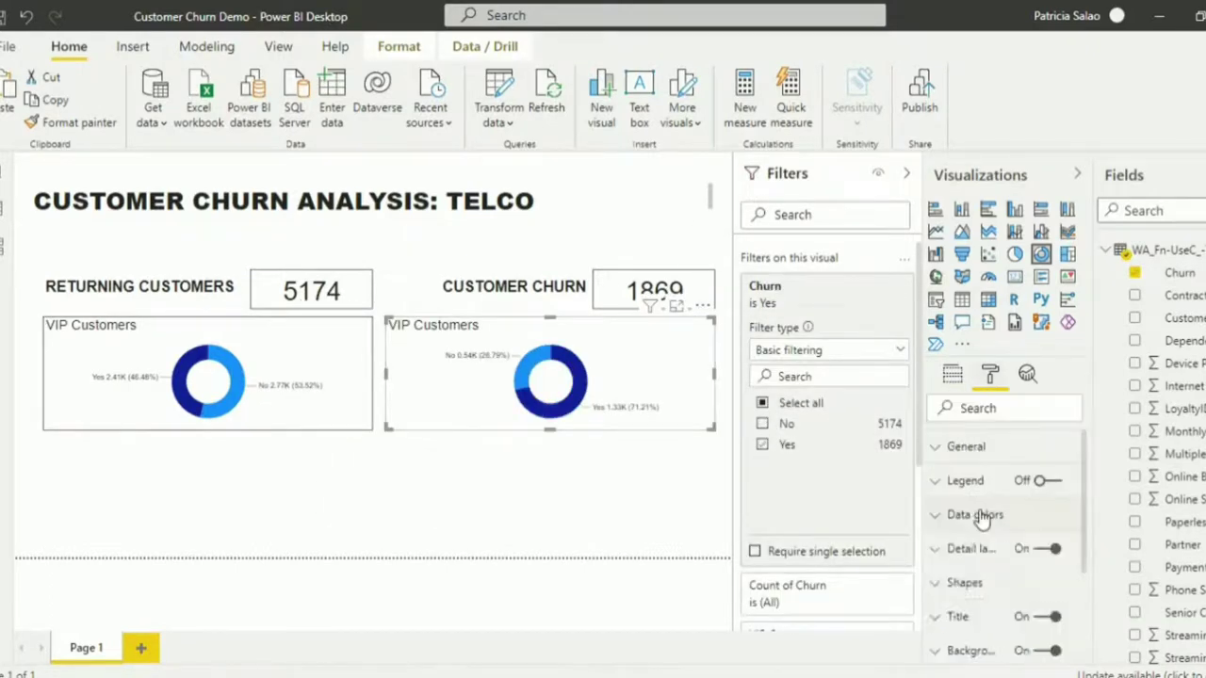
left_click(983, 517)
left_click(970, 481)
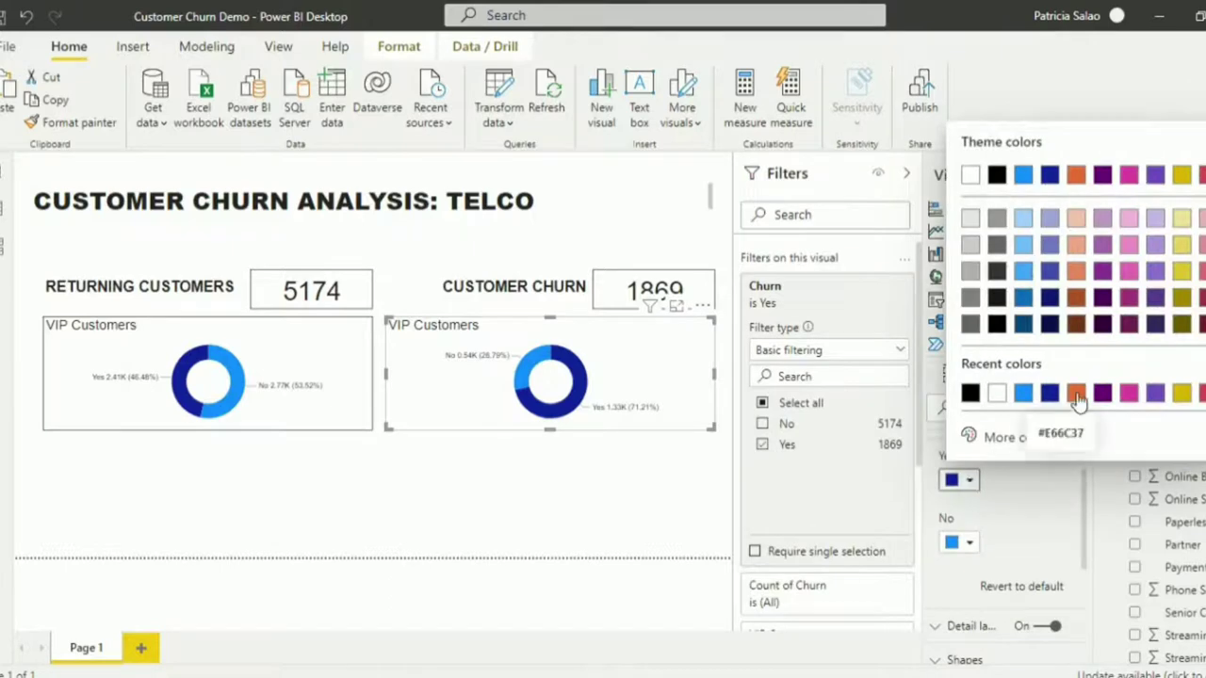
left_click(1076, 393)
left_click(971, 543)
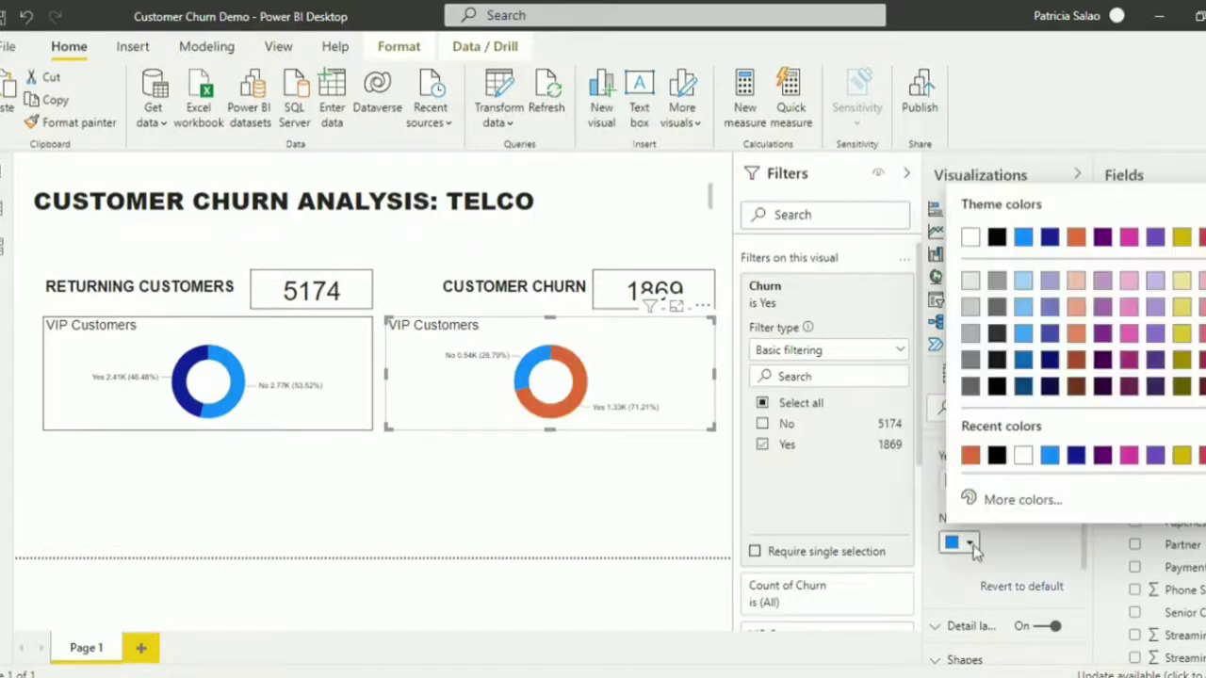
left_click(970, 332)
left_click(674, 508)
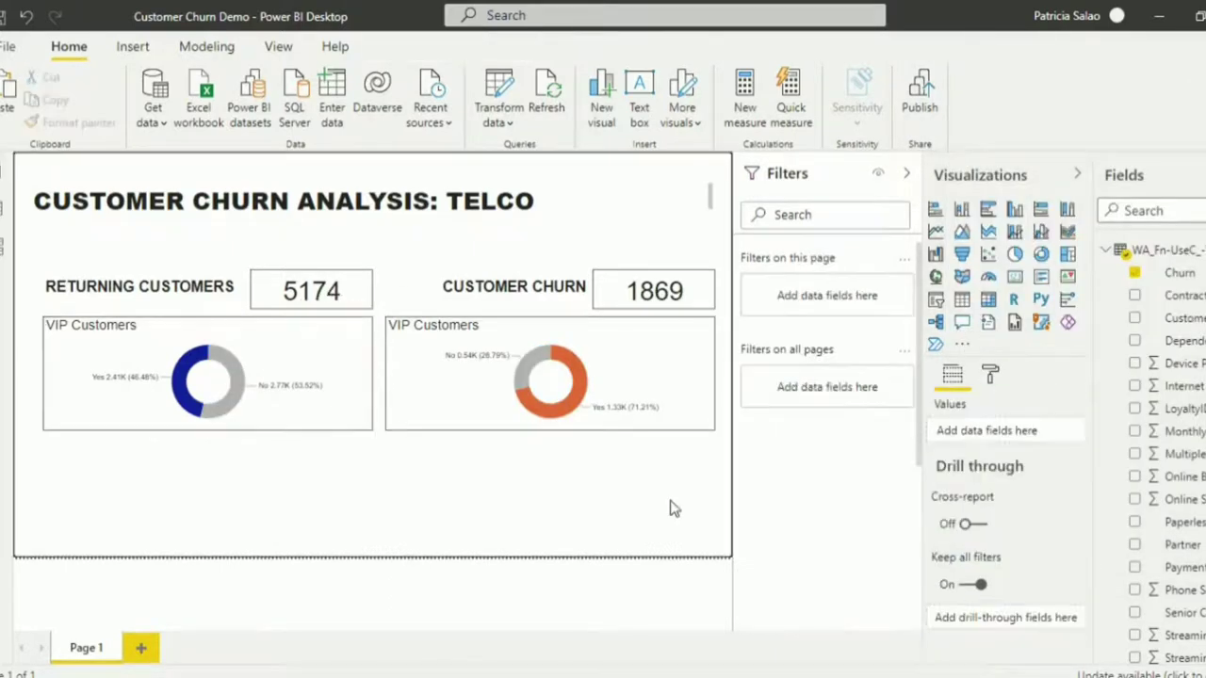
Step: Insert a pie chart of the count of Churn by Senior Citizen under the Returning Customers donut, filtered to Churn No
left_click(1015, 254)
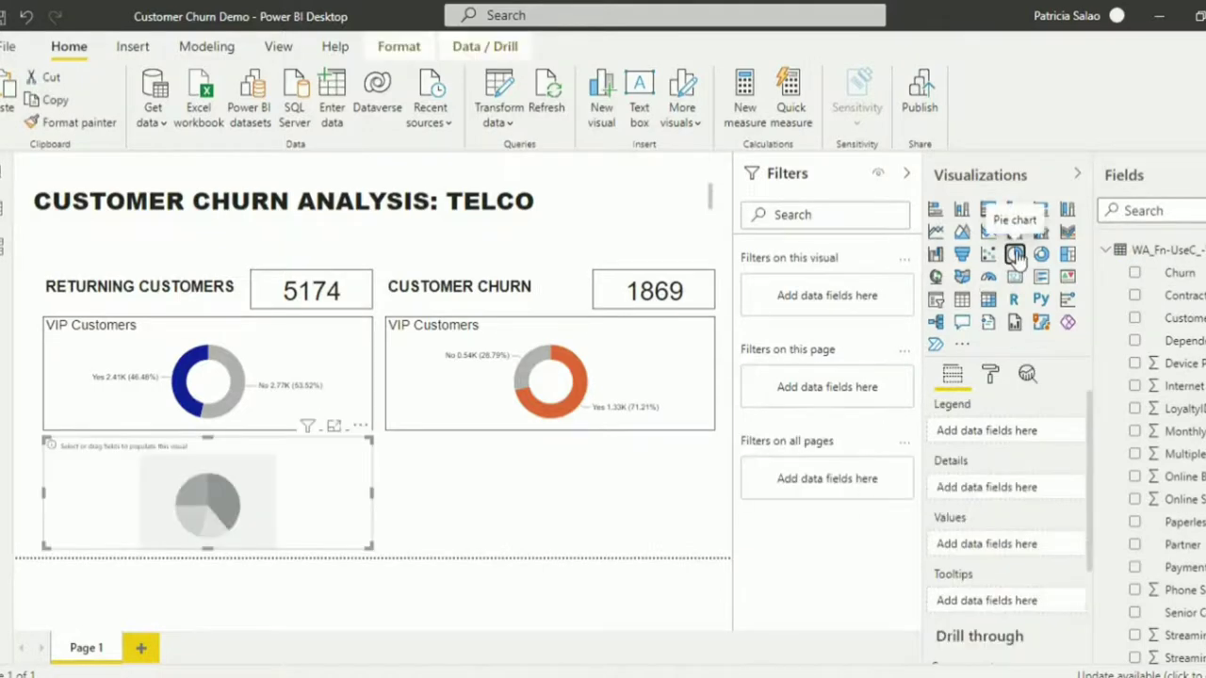
scroll(1183, 462, "down", 3)
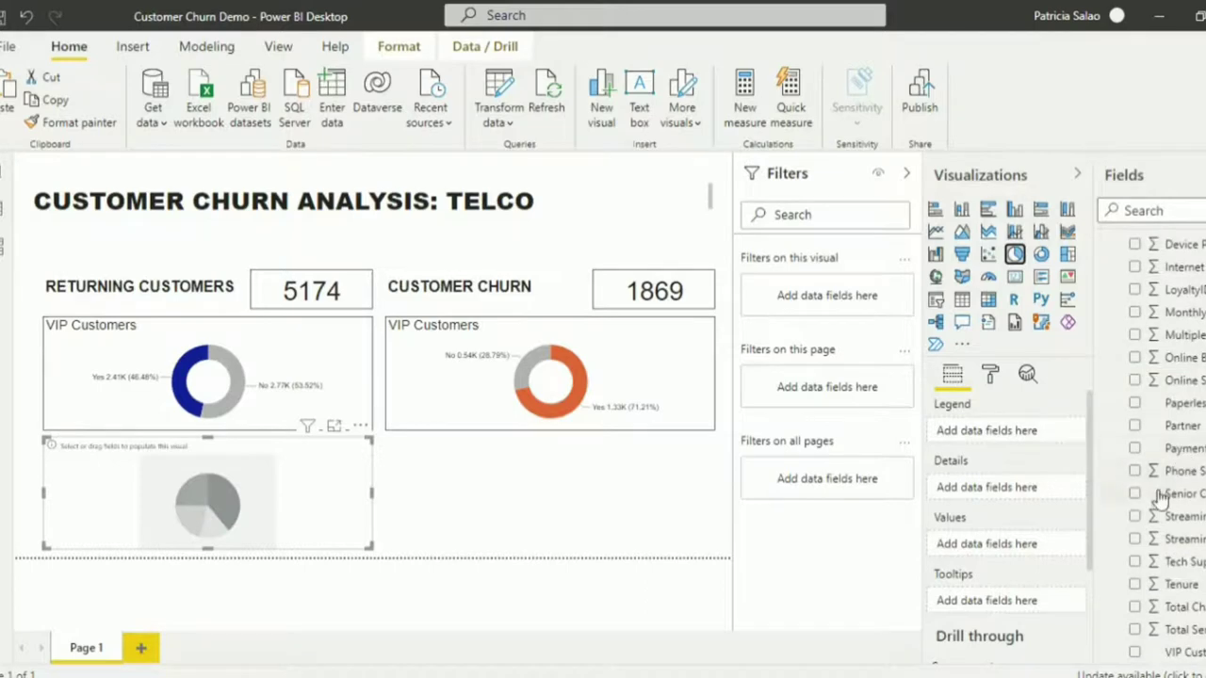
left_click(1134, 493)
scroll(1159, 423, "up", 3)
left_click(1134, 272)
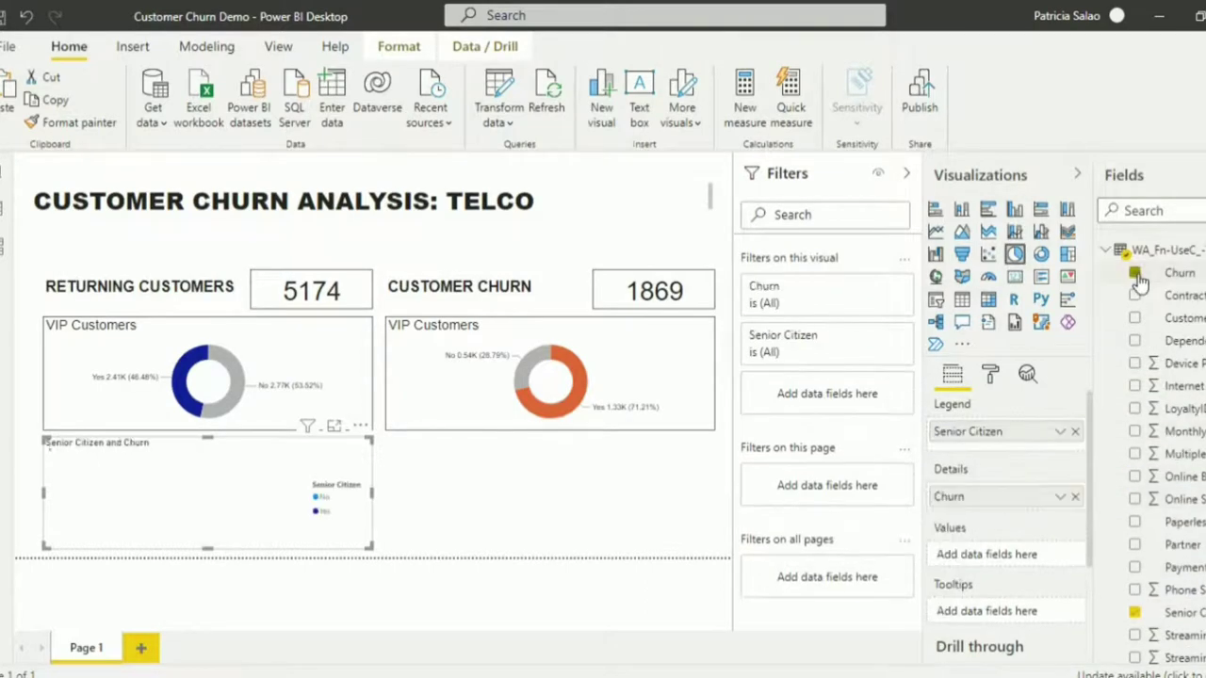
left_click(1058, 497)
mouse_move(1083, 557)
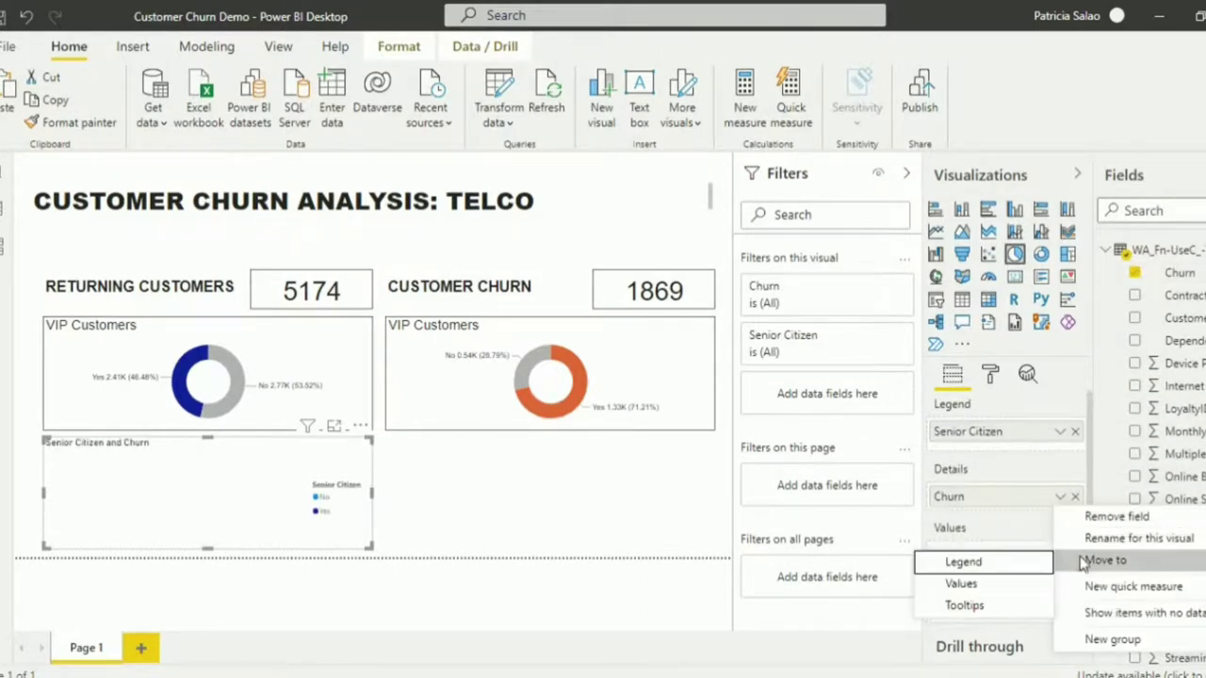
left_click(1017, 589)
left_click_drag(1180, 273, 833, 400)
left_click(763, 425)
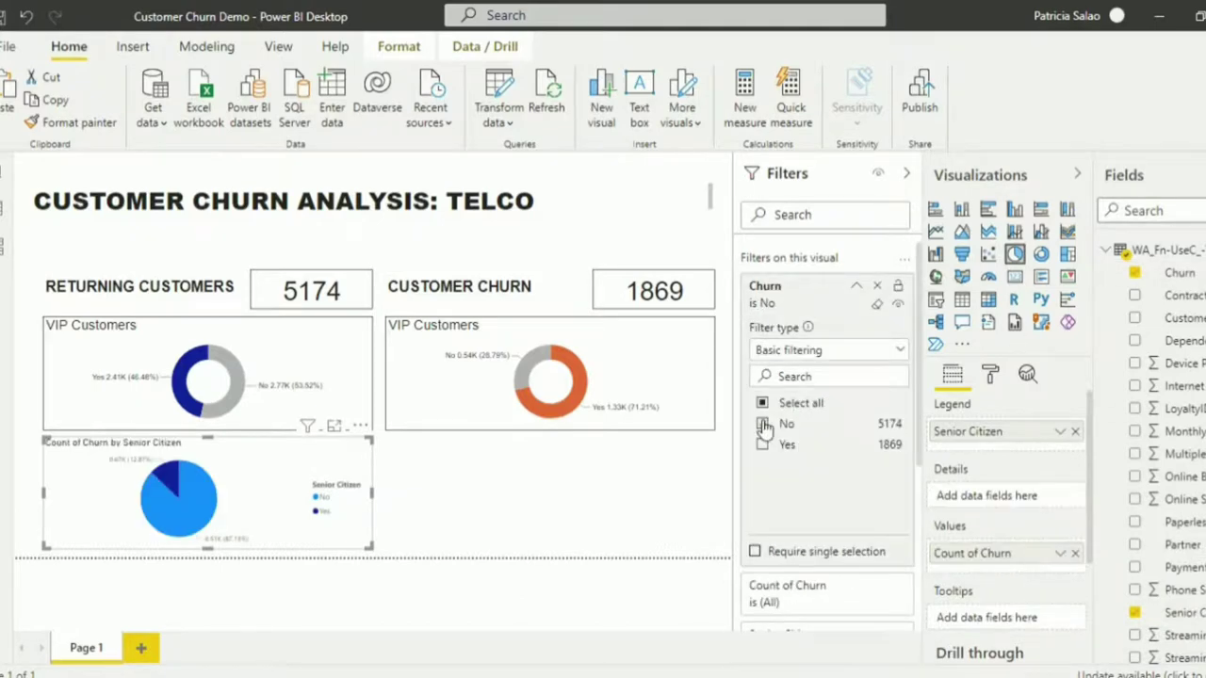
Step: Colour the pie chart's No slice grey and show category, value and percentage in its detail labels
left_click(990, 374)
left_click(976, 514)
left_click(959, 573)
left_click(970, 547)
scroll(998, 546, "down", 2)
left_click(1055, 454)
left_click(1001, 547)
scroll(1034, 607, "down", 6)
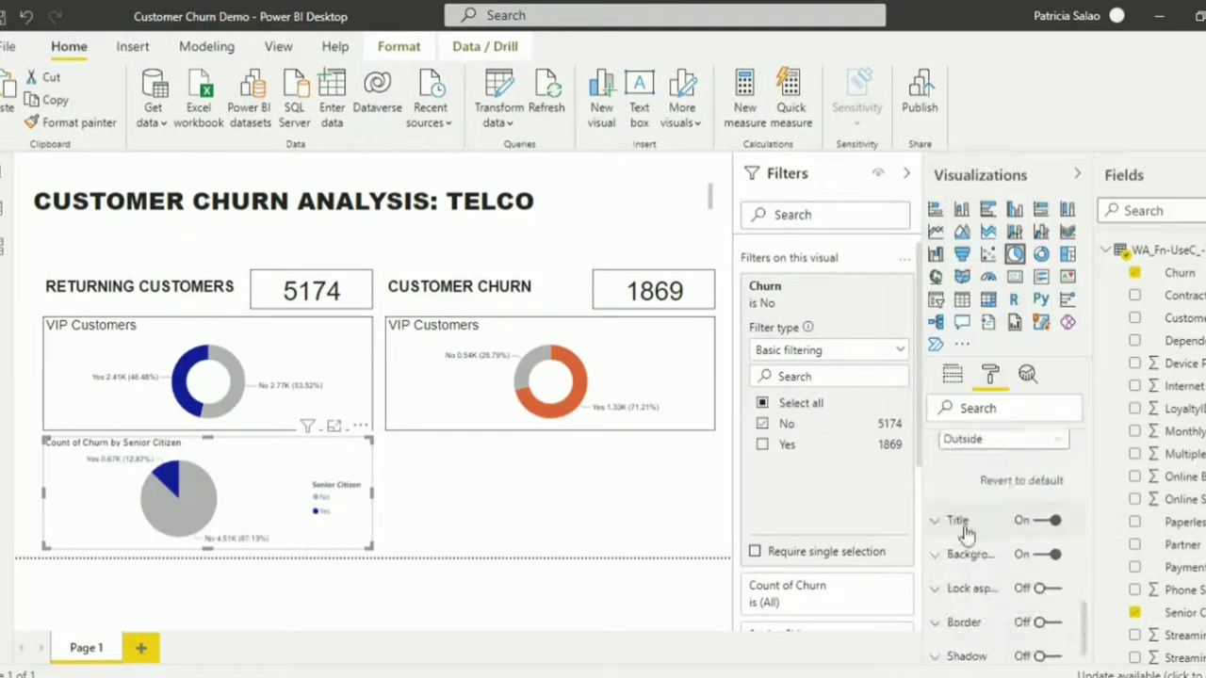
Step: Retitle the pie chart Senior Citizens in the same text style as the VIP Customers title and turn off its legend
left_click(960, 528)
triple_click(999, 521)
type("Senior Citizens")
scroll(1000, 528, "down", 3)
type("16")
left_click(1004, 600)
left_click(1023, 366)
scroll(971, 581, "up", 10)
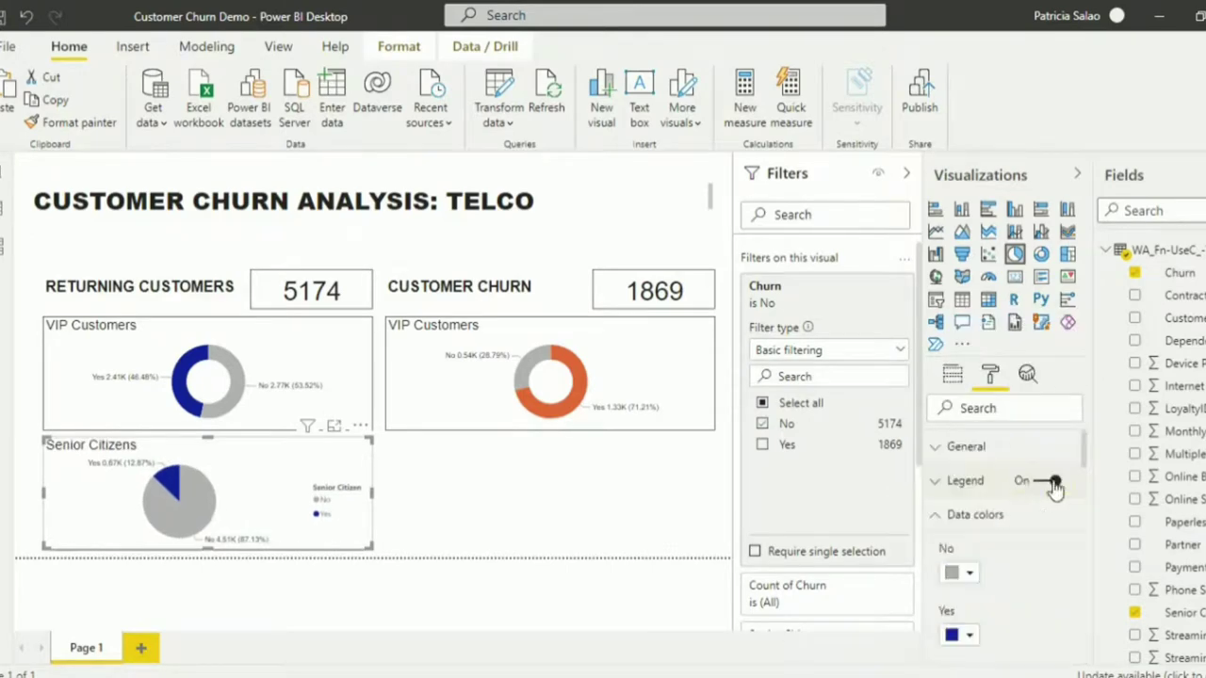
left_click(1053, 482)
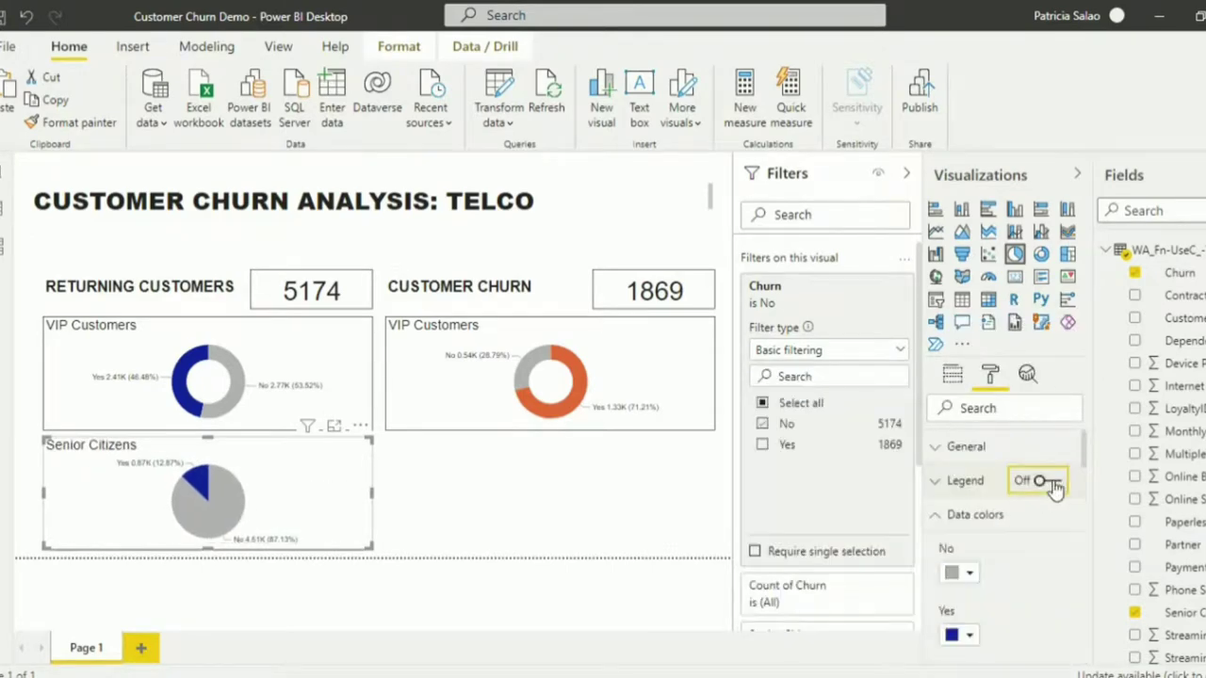
Step: Duplicate the Senior Citizens pie chart under the Customer Churn donut and filter the copy to Churn Yes
right_click(345, 535)
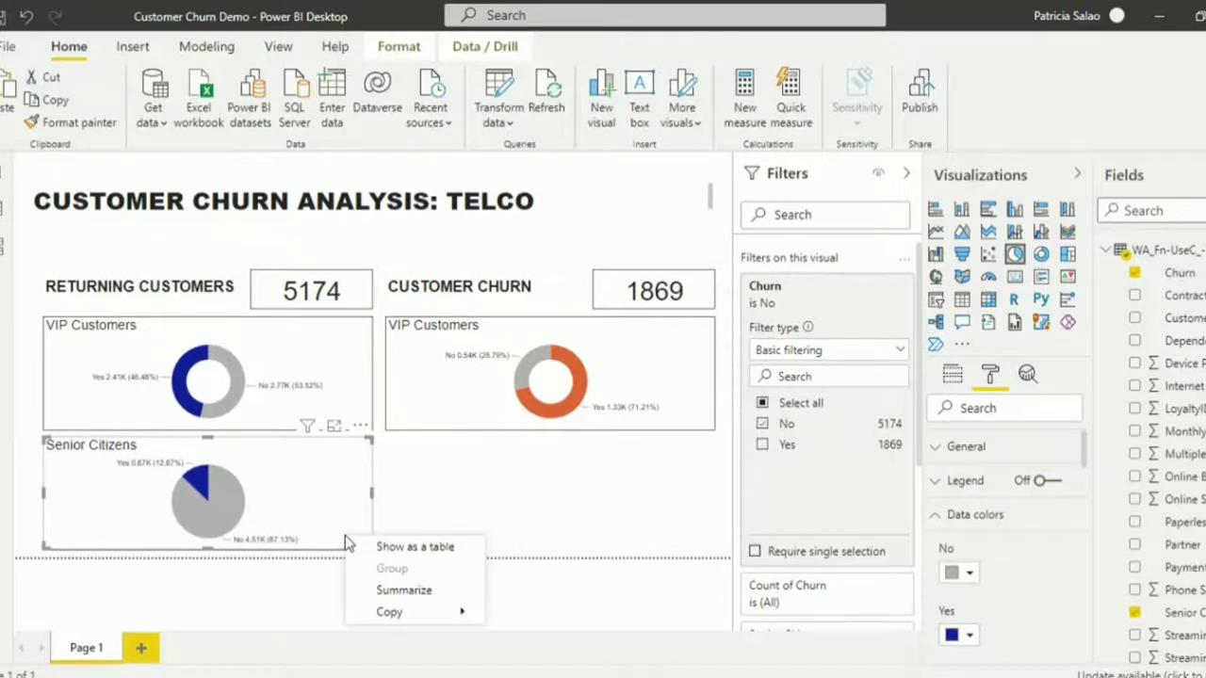
mouse_move(454, 613)
left_click(544, 613)
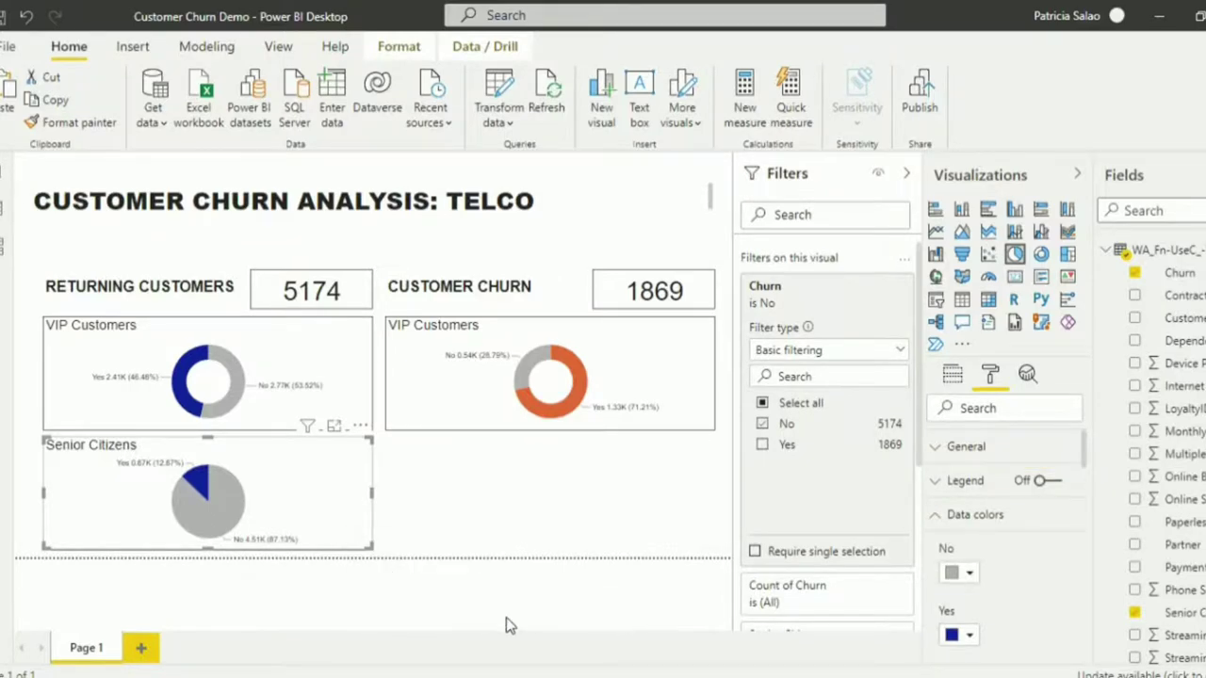
key("ctrl+v")
left_click_drag(339, 520, 686, 524)
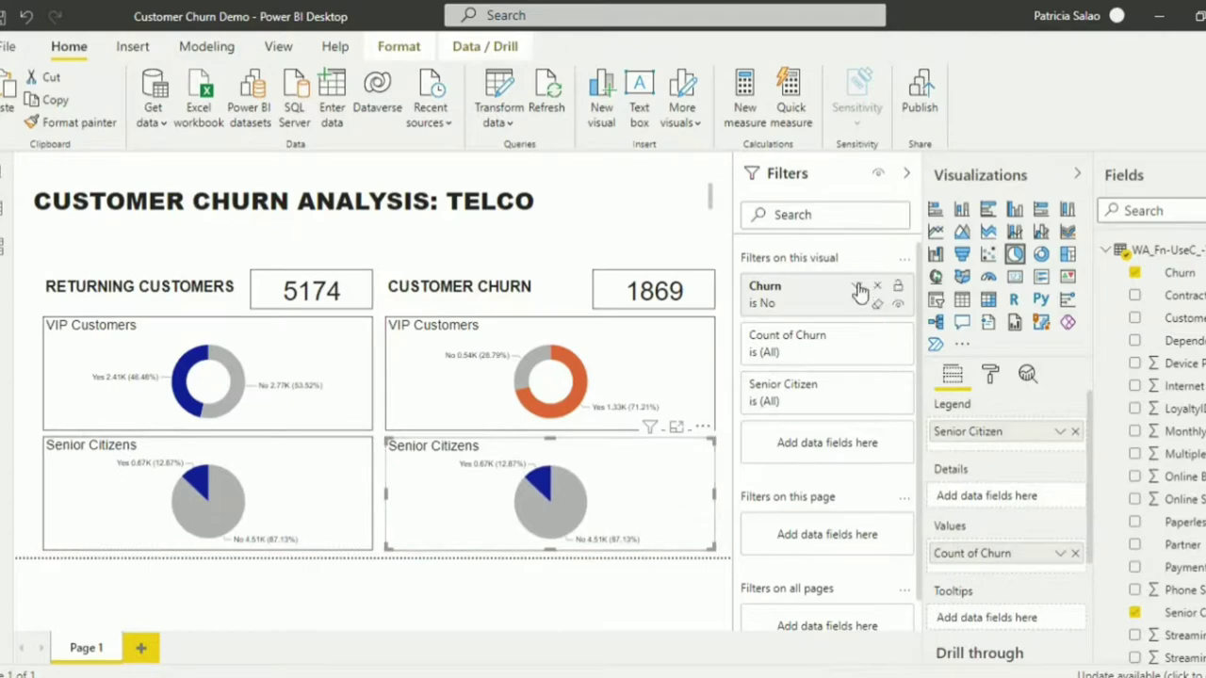
left_click(858, 287)
left_click(762, 424)
left_click(763, 445)
Step: Open the data color choices for the Yes slice of the Customer Churn Senior Citizens pie chart
left_click(990, 374)
left_click(980, 514)
left_click(961, 635)
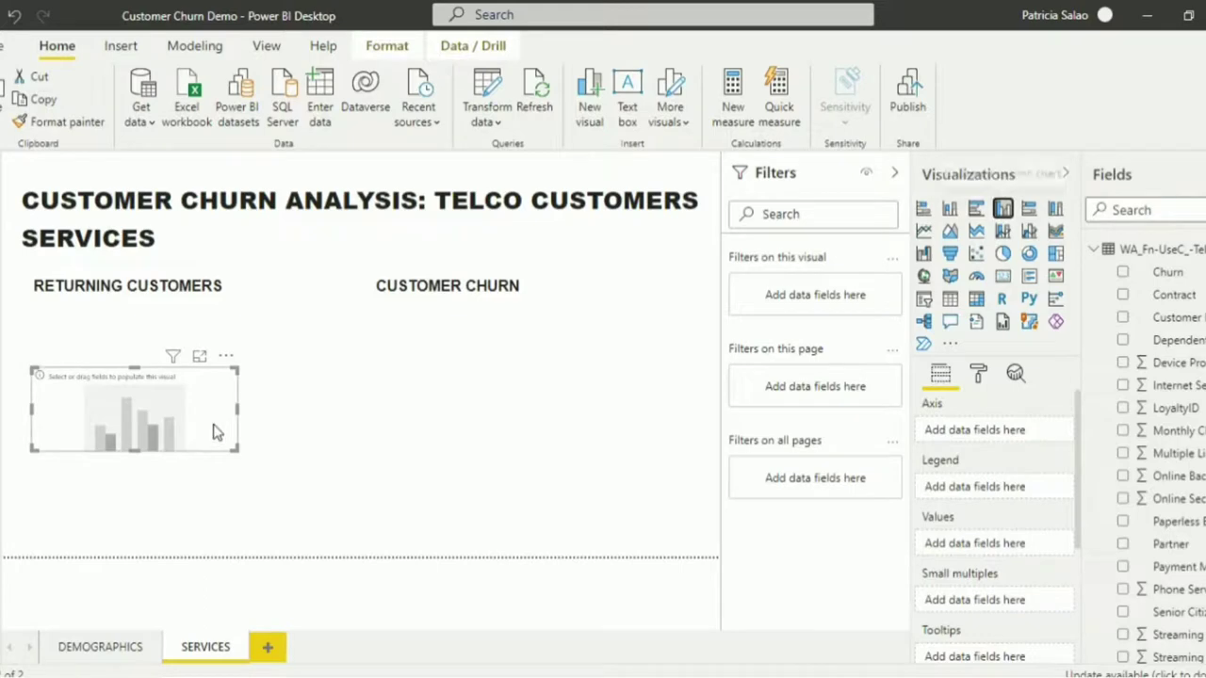
Step: Place the clustered column chart under Returning Customers and plot the count of Churn by Total Services
left_click_drag(211, 410, 361, 358)
scroll(1151, 460, "down", 3)
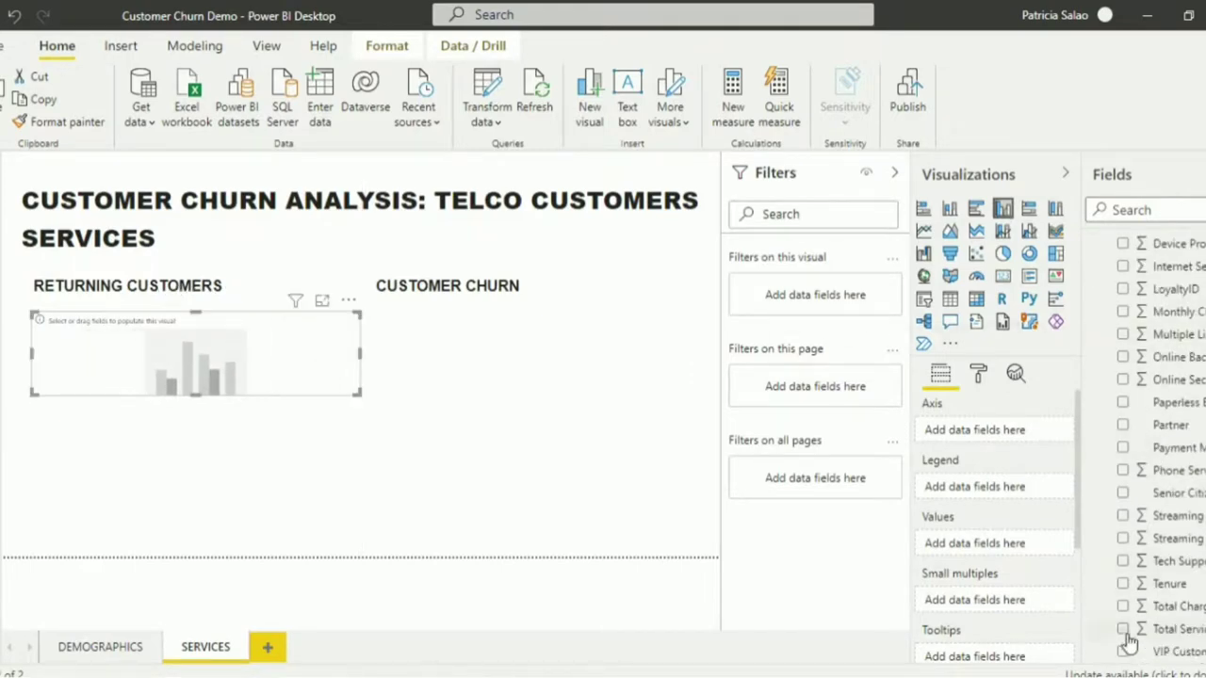
left_click(1122, 629)
scroll(1159, 282, "up", 3)
left_click(1123, 272)
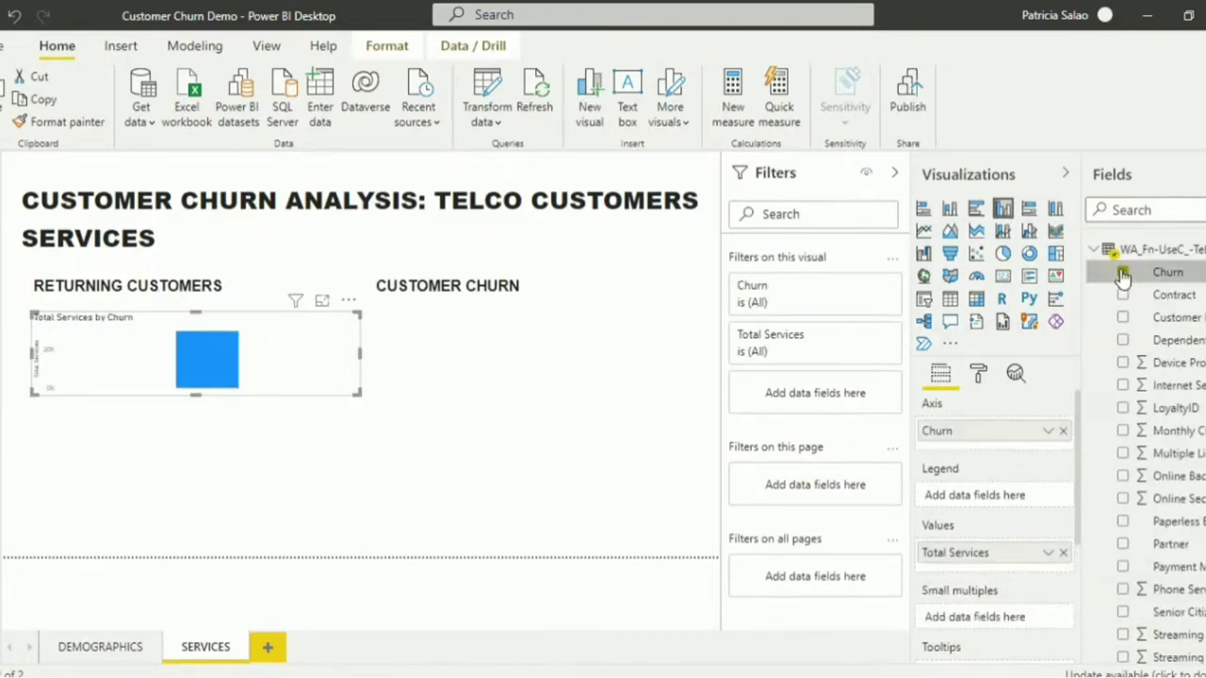
left_click_drag(960, 430, 961, 558)
left_click(1047, 545)
mouse_move(1079, 290)
left_click(945, 287)
Step: Turn off the column chart's Y axis
left_click(979, 374)
left_click(989, 466)
scroll(991, 463, "down", 3)
scroll(991, 463, "down", 8)
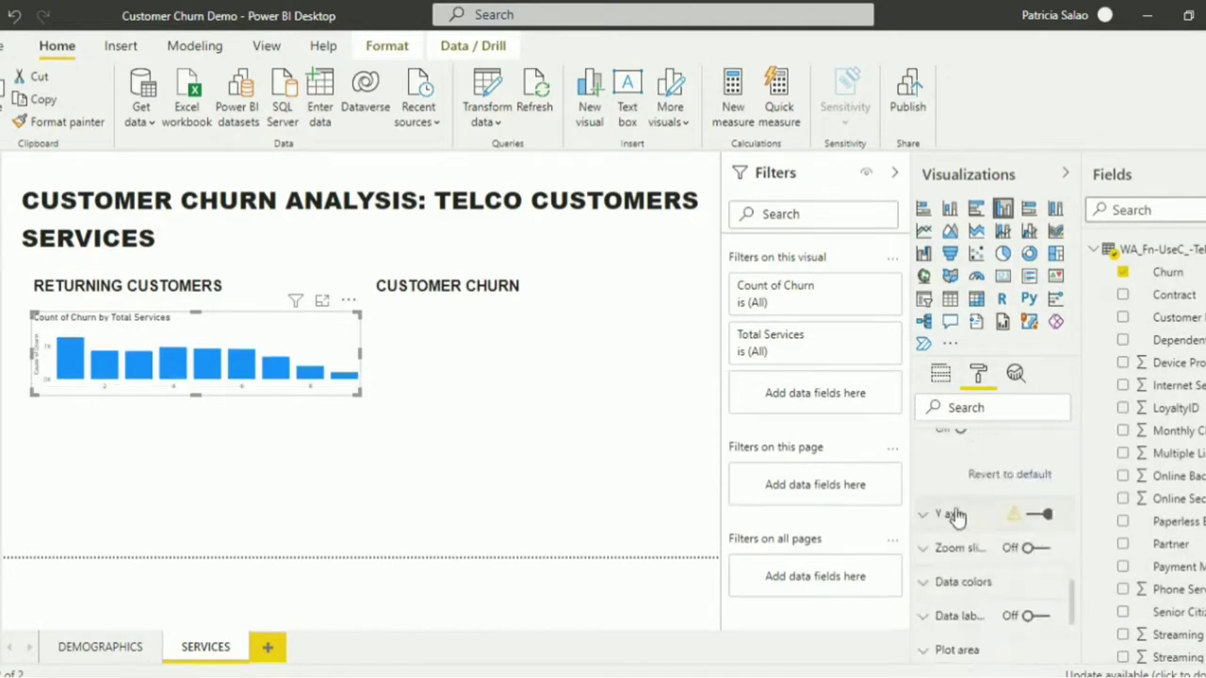
left_click(1039, 514)
Step: Colour the chart's columns dark blue and turn on data labels showing full numbers
left_click(970, 581)
left_click(955, 565)
left_click(1042, 487)
scroll(1008, 566, "down", 2)
left_click(1036, 593)
scroll(1004, 606, "down", 3)
left_click(993, 611)
scroll(979, 556, "down", 5)
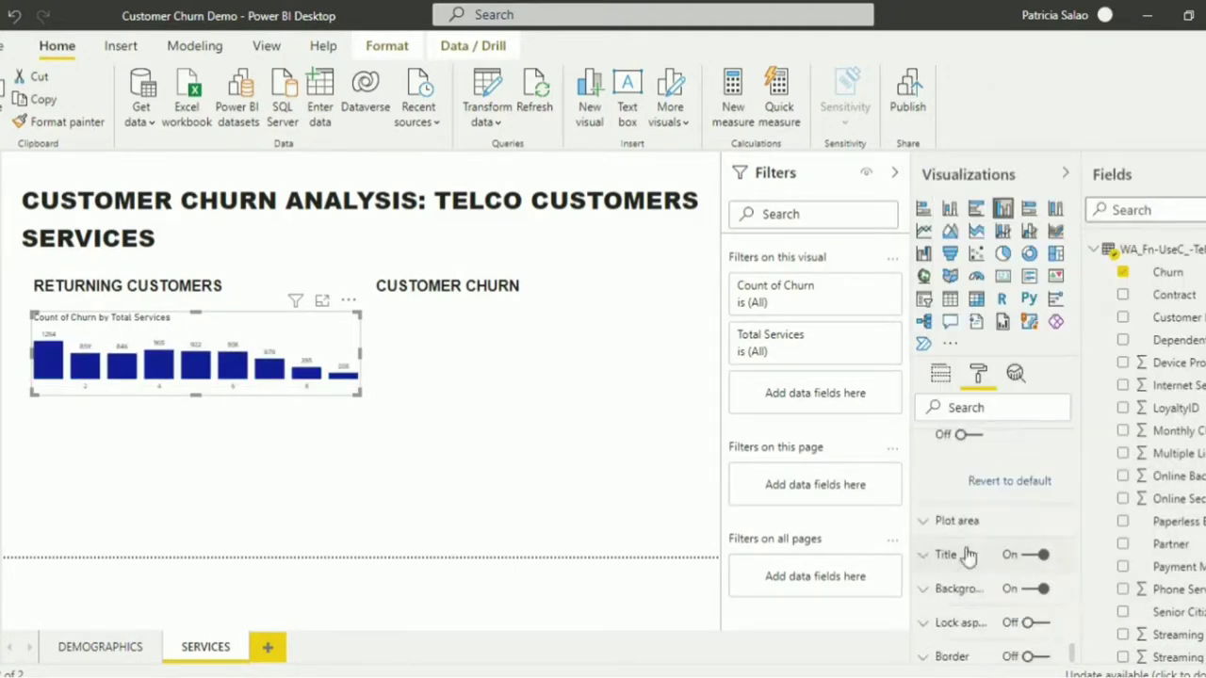
Step: Change the column chart's title to Total Services in 18 pt Arial
left_click(969, 555)
triple_click(990, 610)
type("Total Services")
scroll(990, 603, "down", 4)
left_click(993, 549)
left_click(980, 482)
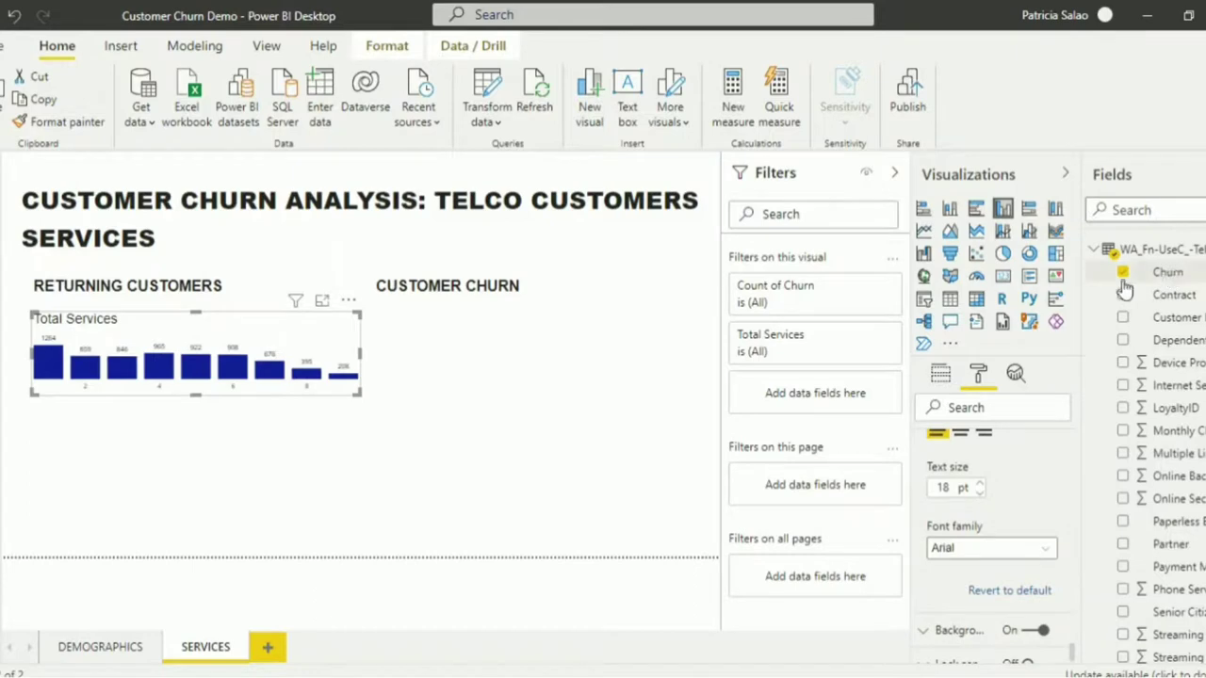
Step: Filter the Total Services chart to Churn No and place a duplicate of it under Customer Churn
left_click_drag(812, 400, 808, 399)
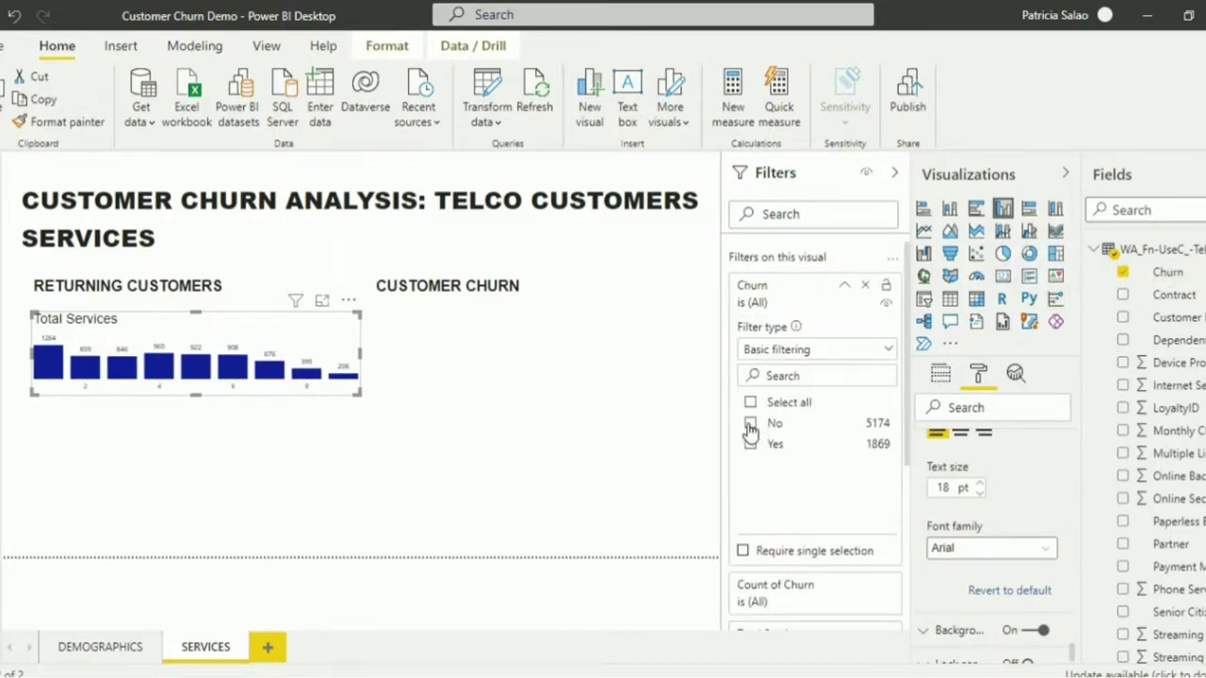
left_click(750, 426)
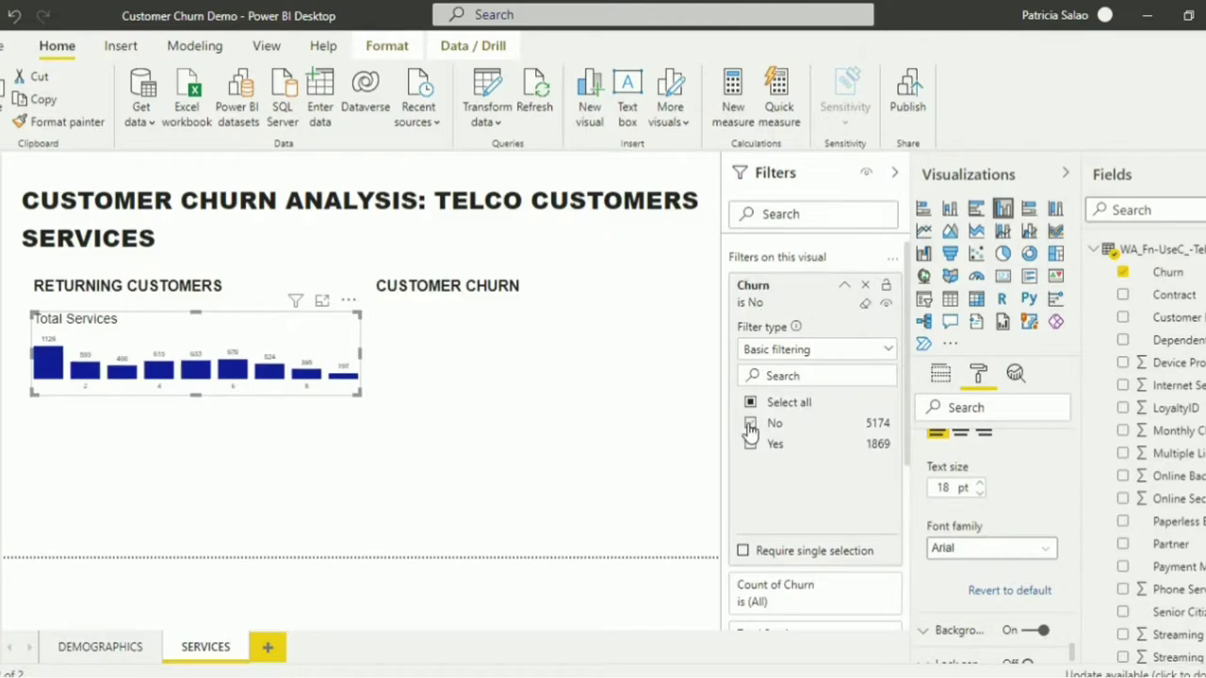
right_click(314, 393)
left_click(474, 493)
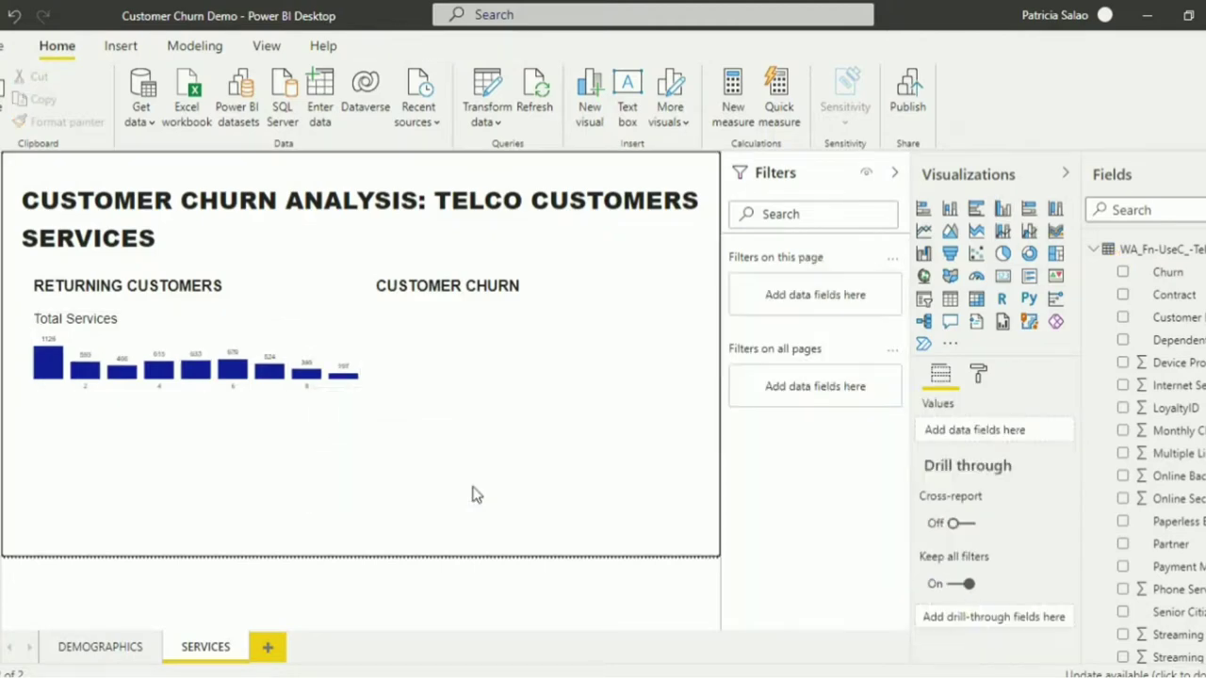
left_click_drag(177, 383, 503, 382)
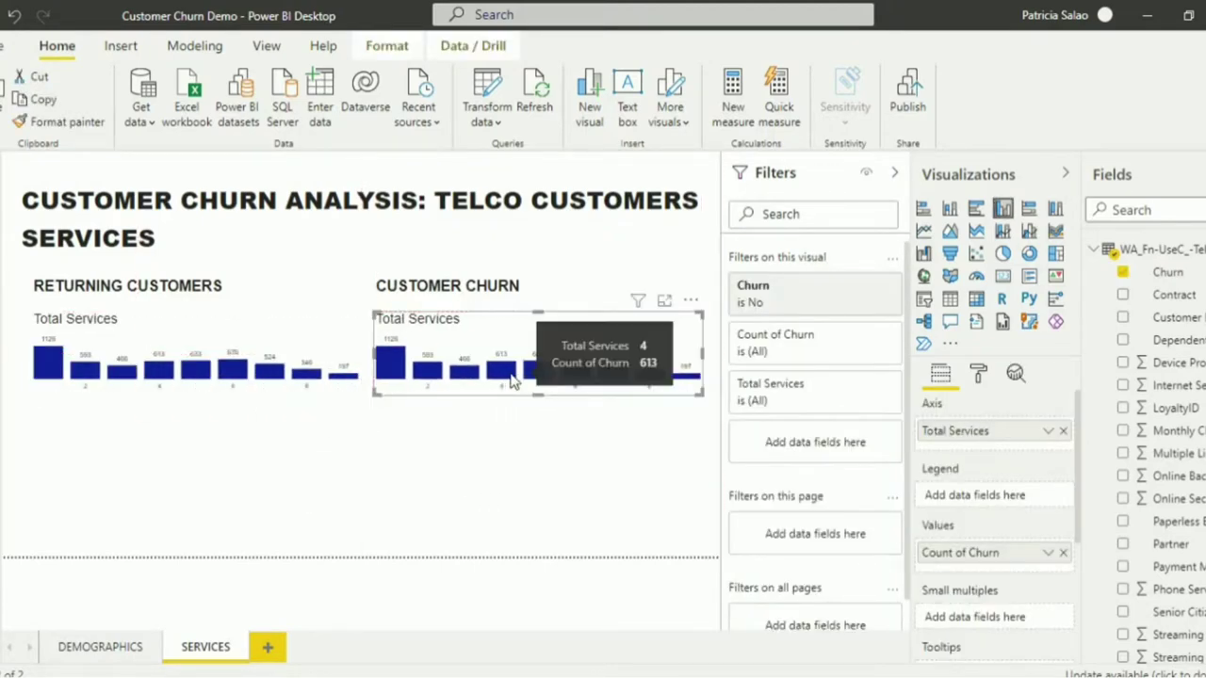
Step: Filter the Customer Churn copy of the Total Services chart to Churn Yes
left_click(843, 285)
left_click(749, 444)
left_click(750, 423)
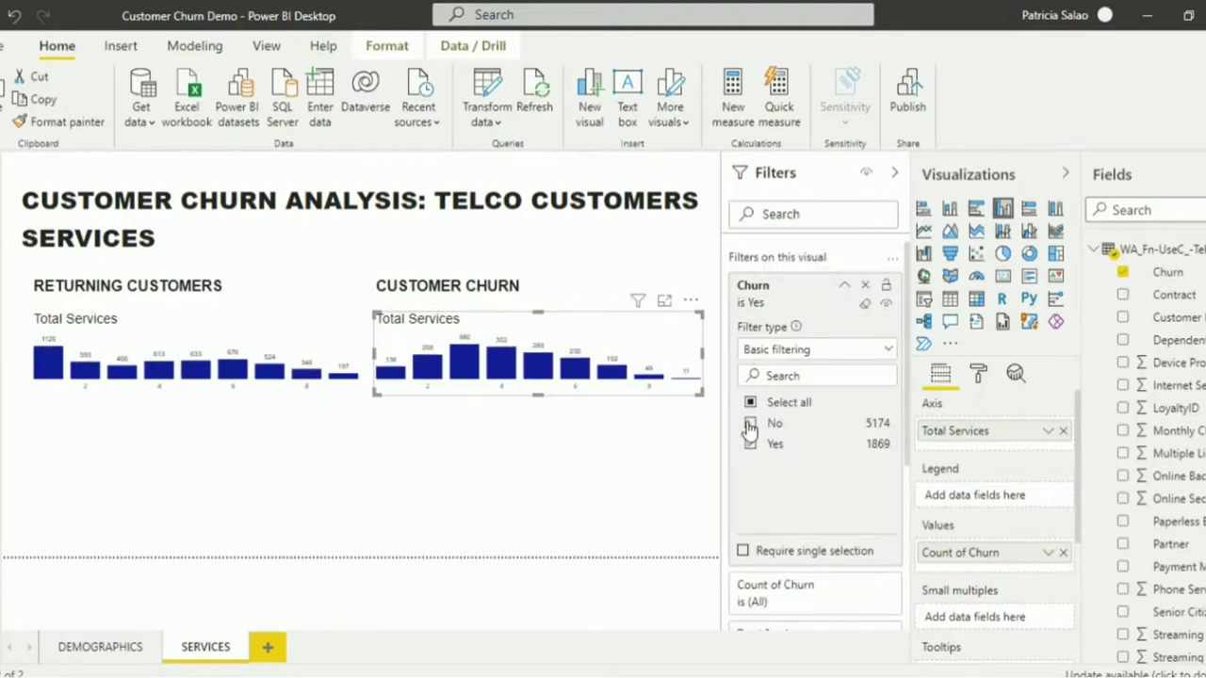
Step: Colour the columns of the Customer Churn Total Services chart orange
left_click(977, 374)
scroll(980, 556, "down", 1)
left_click(962, 520)
left_click(950, 576)
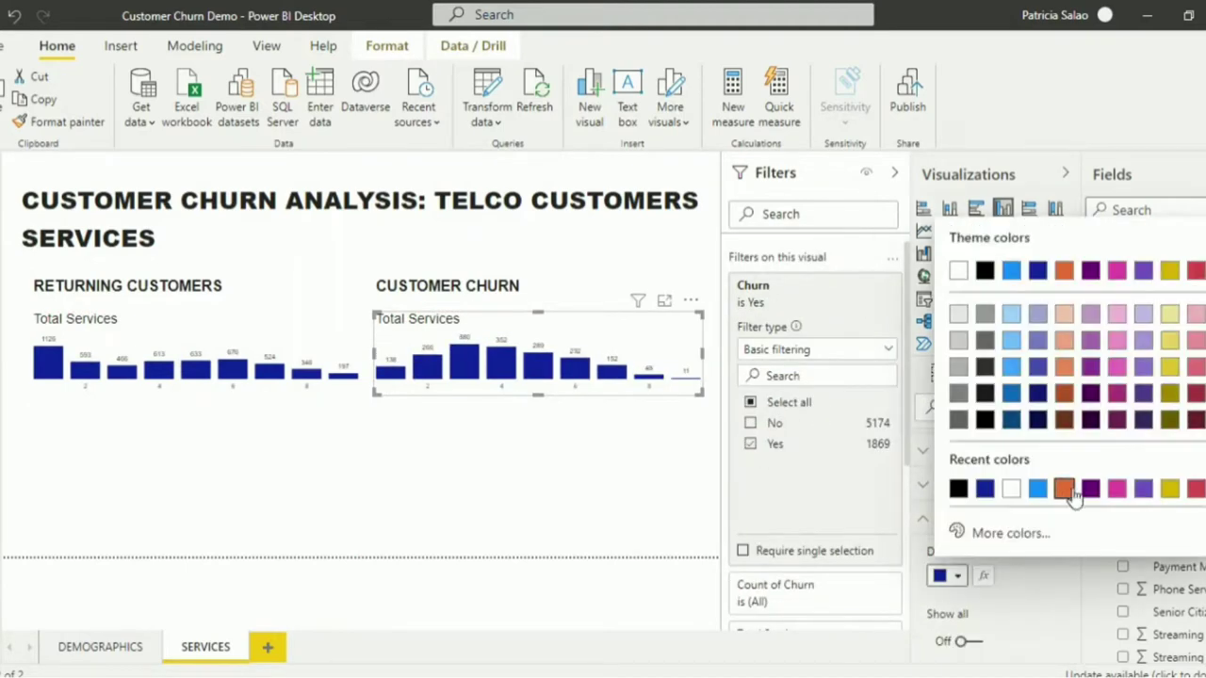
left_click(1064, 490)
left_click(669, 503)
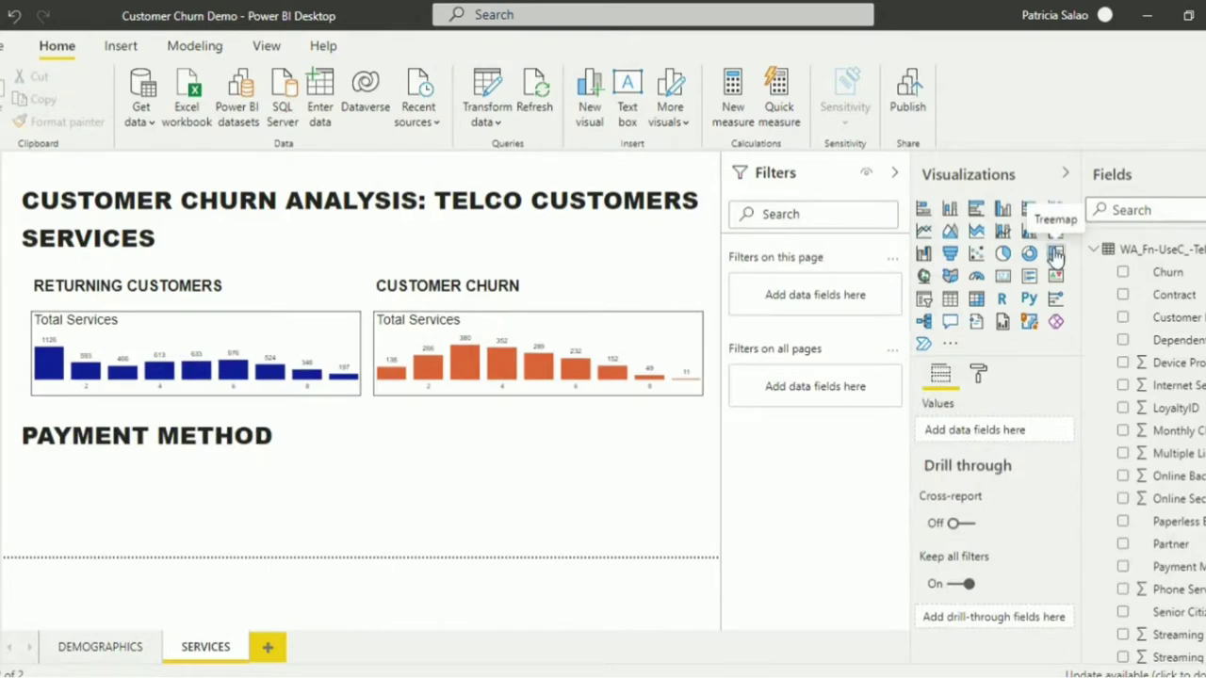
Step: Insert a treemap below the Payment Method heading and group it by Payment Method
left_click(1055, 255)
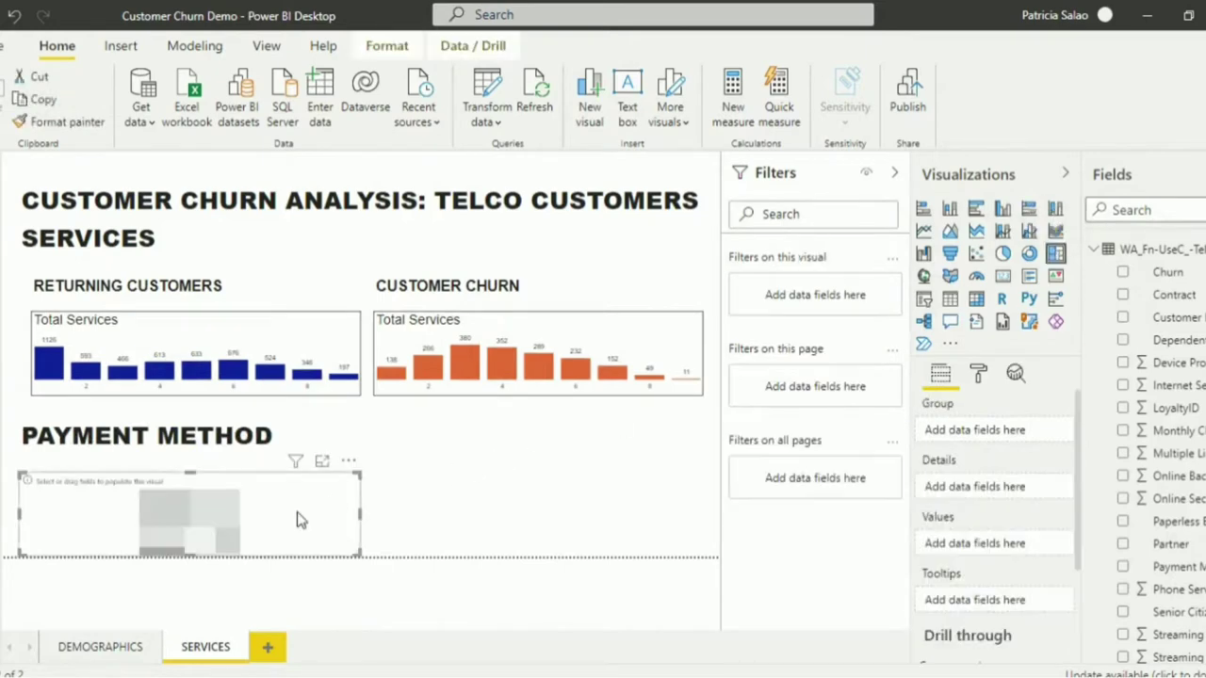
left_click_drag(298, 517, 310, 496)
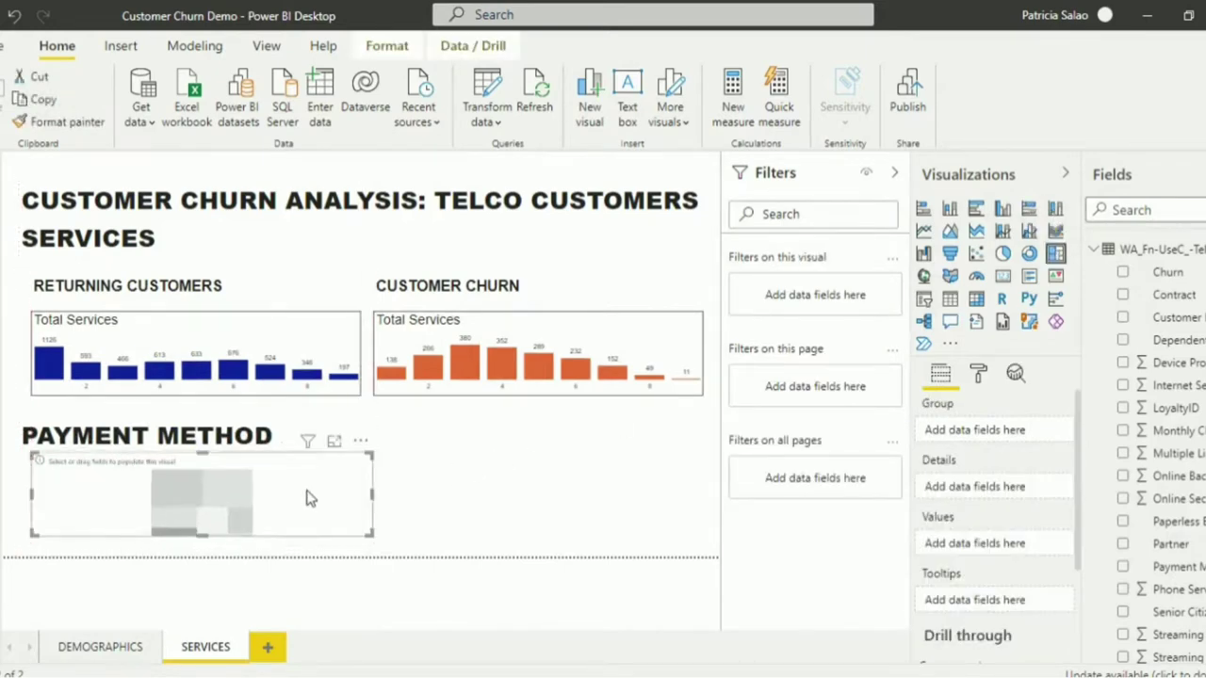
scroll(1128, 440, "down", 2)
left_click(1122, 448)
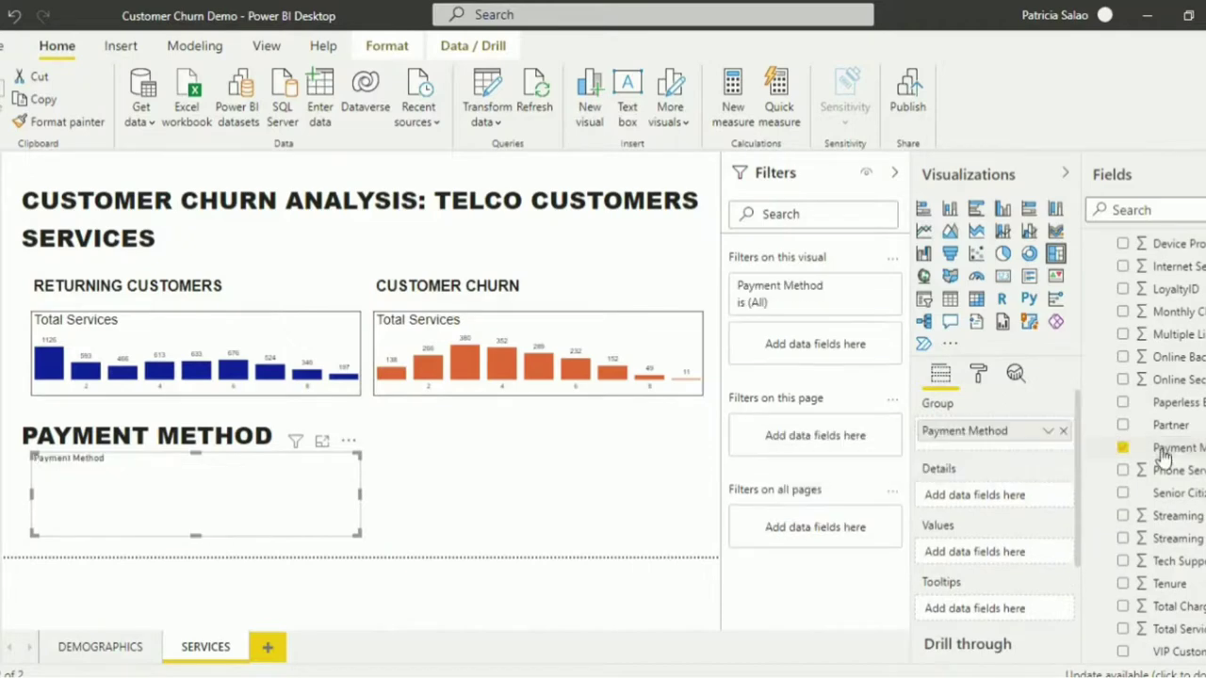
Step: Use the count of Churn as the treemap's values and filter the treemap to Churn No
scroll(1126, 321, "up", 2)
left_click(1123, 273)
left_click(1048, 496)
mouse_move(1057, 560)
left_click(1015, 581)
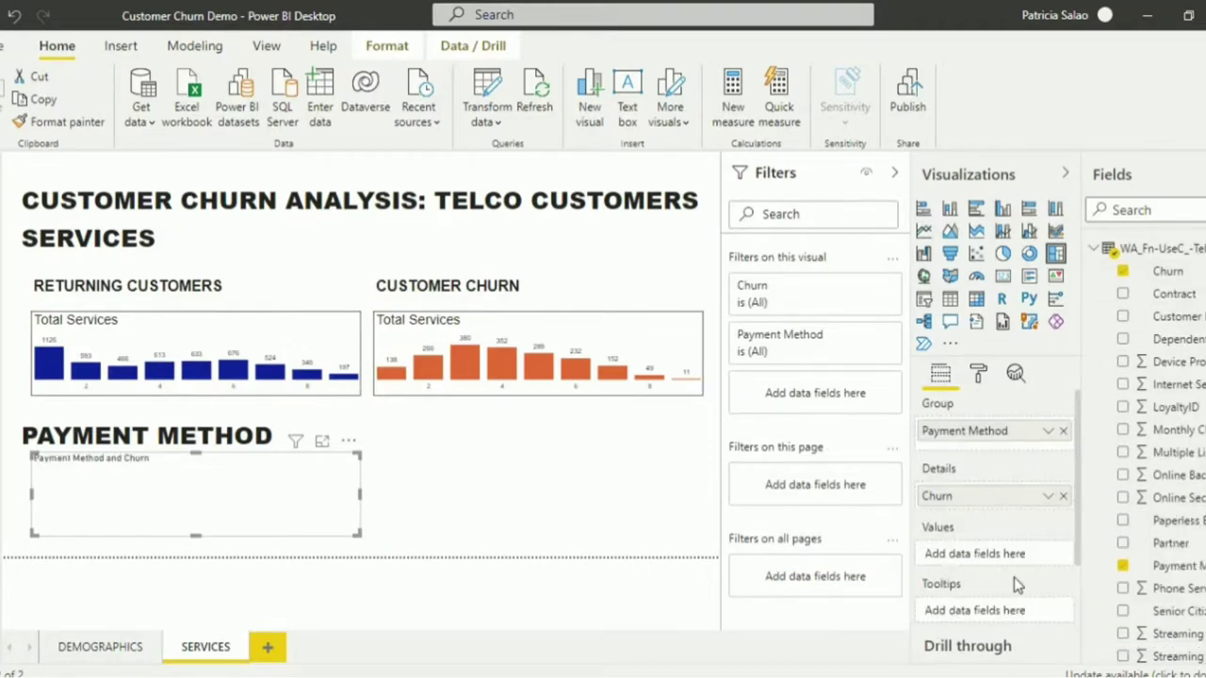
left_click_drag(1165, 271, 827, 400)
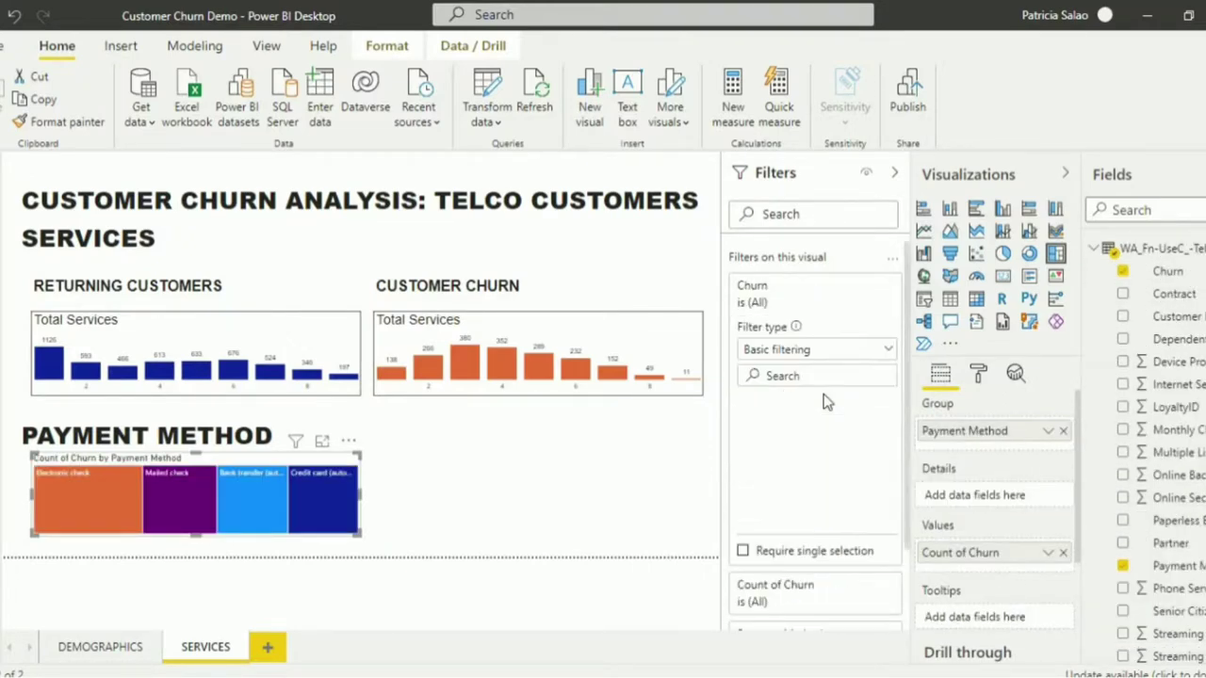
left_click(750, 423)
Step: Colour the treemap's Mailed check dark blue, Electronic check grey, Credit card orange and Bank transfer light yellow
left_click(978, 374)
left_click(963, 514)
left_click(959, 488)
left_click(960, 550)
left_click(958, 340)
left_click(958, 605)
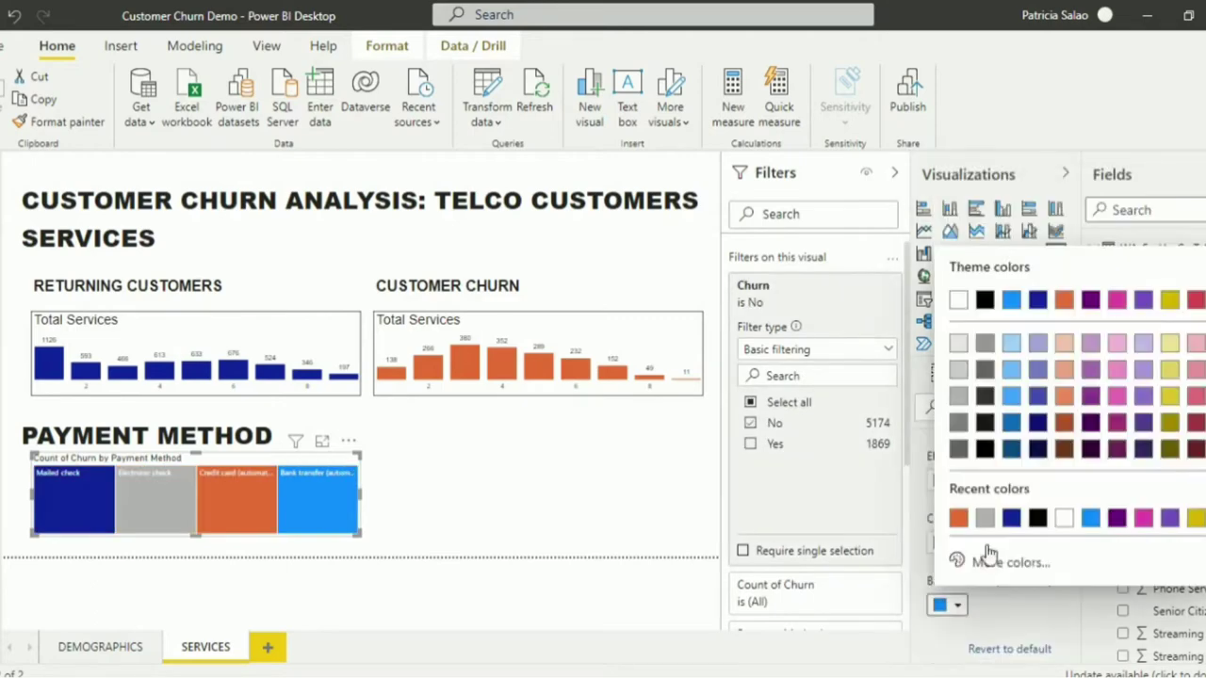
left_click(1170, 344)
Step: Turn on the treemap's data labels in black and set the label text size to 10 pt
left_click(1028, 500)
left_click(957, 438)
left_click(1064, 351)
scroll(989, 546, "down", 2)
left_click(944, 496)
type("10")
Step: Set the treemap's category labels to another font in black and turn off the treemap's title
left_click(959, 640)
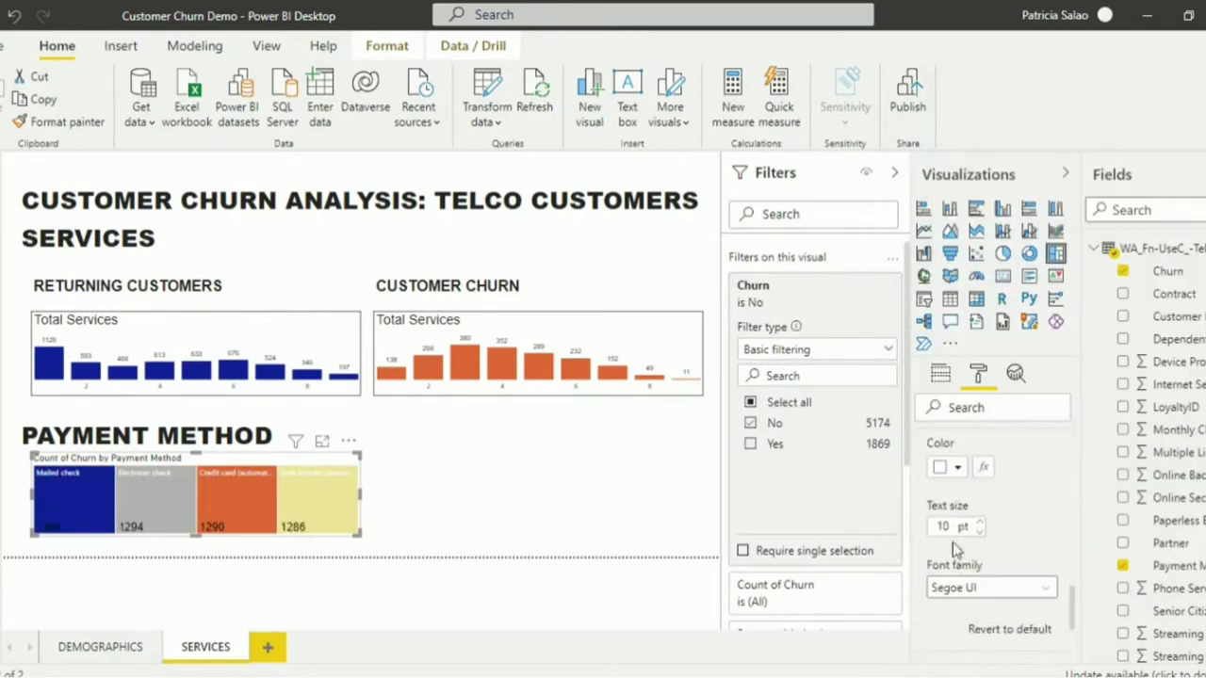
left_click(989, 586)
left_click(958, 468)
left_click(946, 444)
left_click(1038, 443)
Step: Copy the Payment Method treemap
left_click(388, 514)
right_click(207, 479)
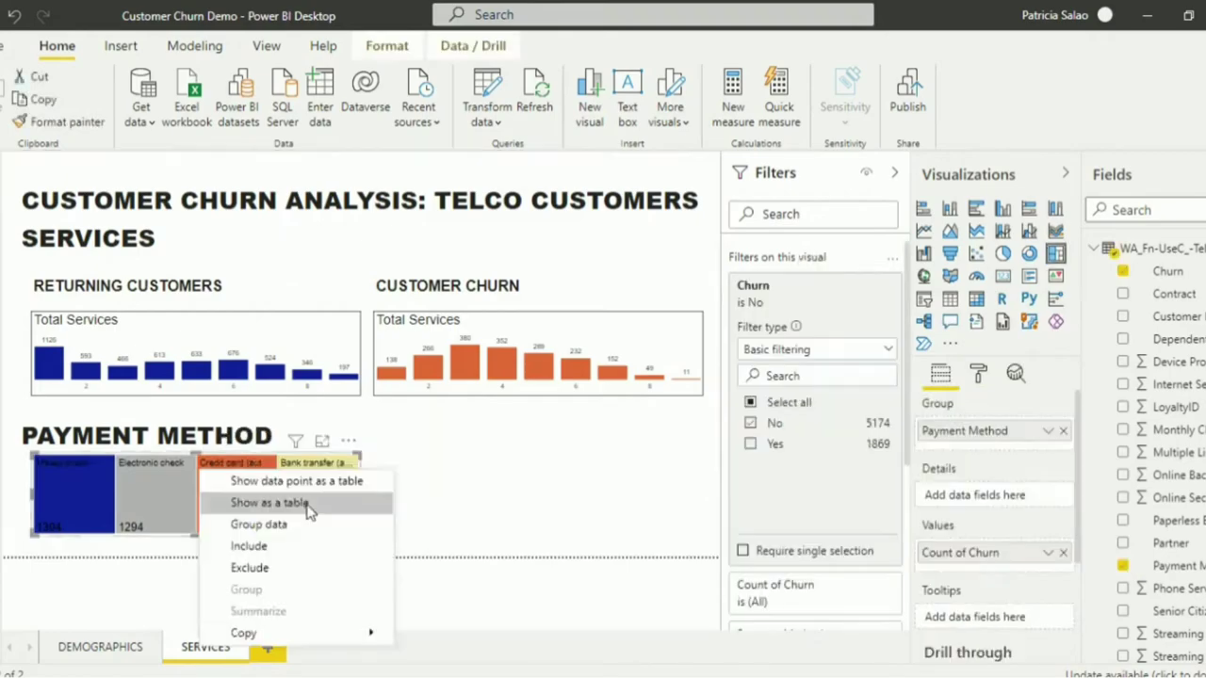